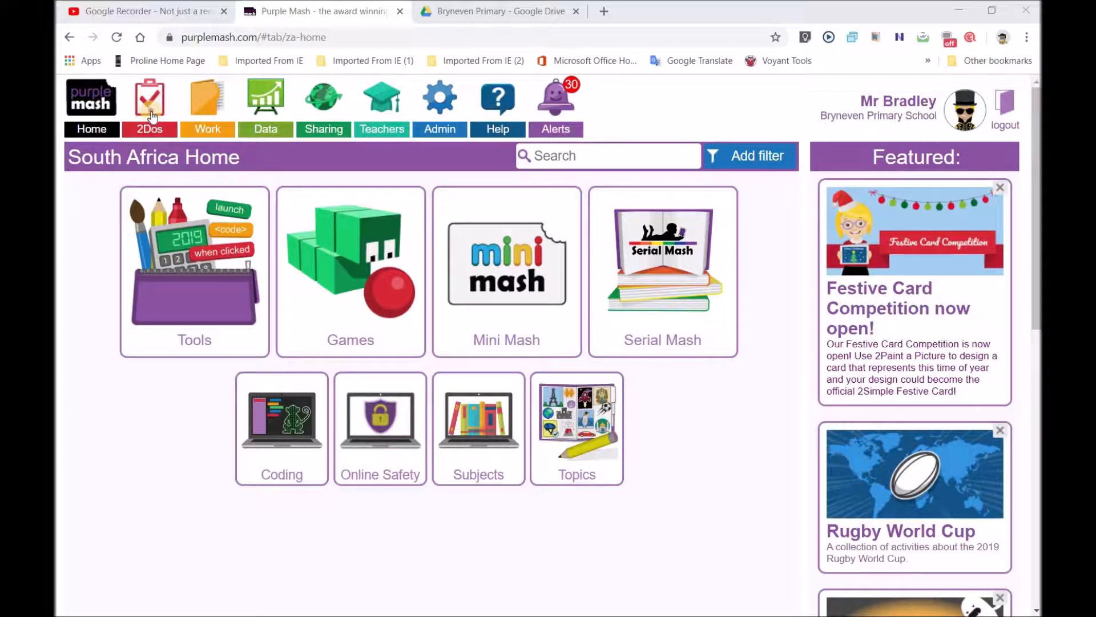
- Look up the Gr 7 tasks in the 2Dos list and review the assigned activities
left_click(152, 111)
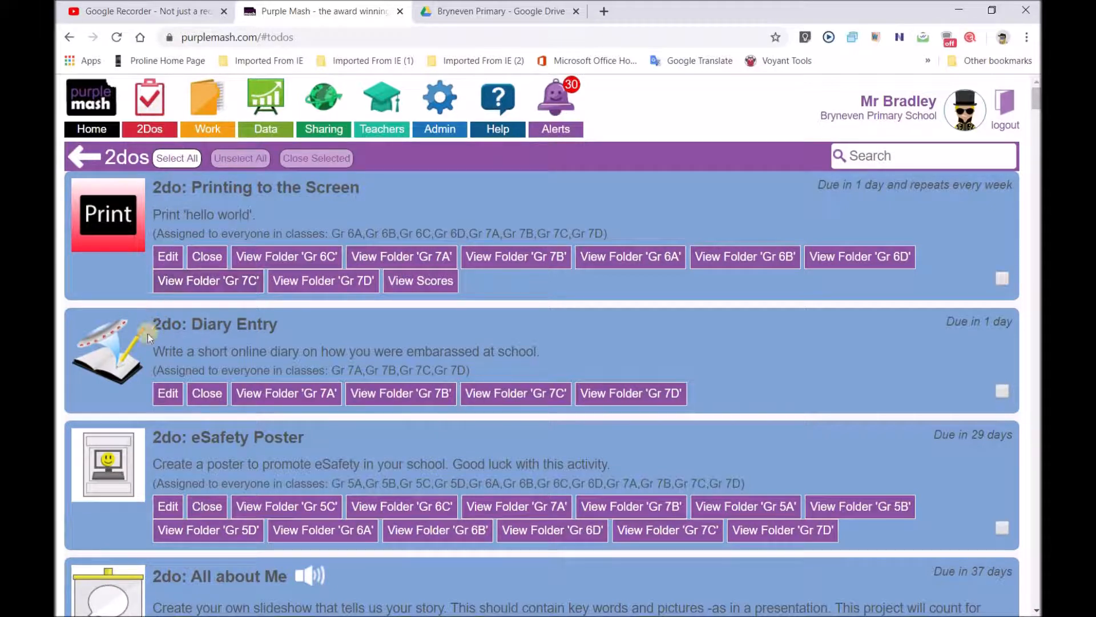
left_click(866, 156)
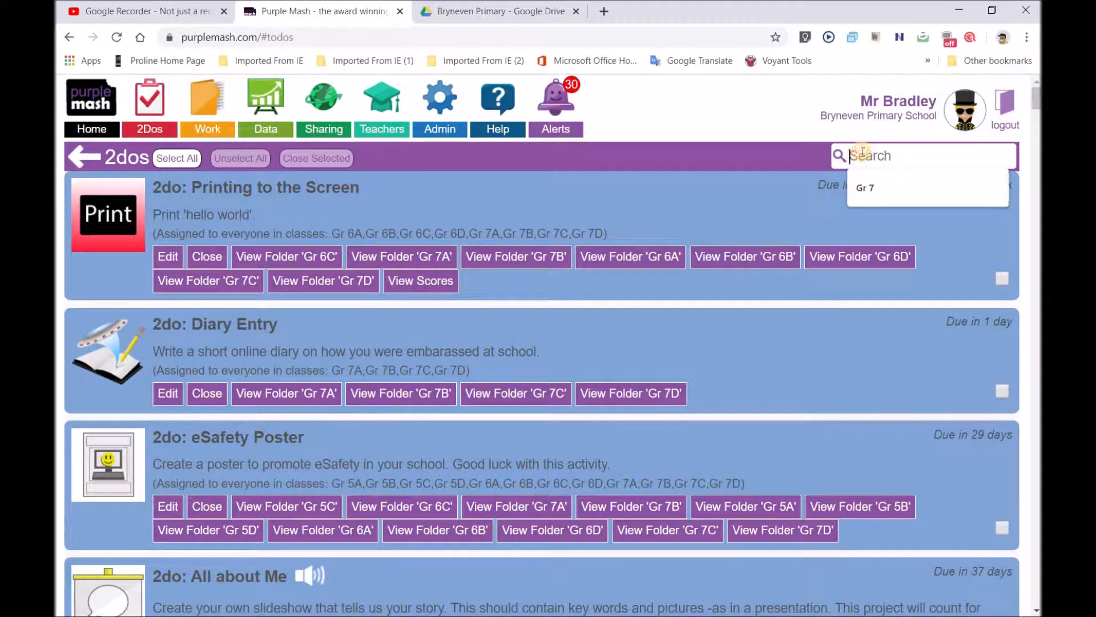
left_click(868, 189)
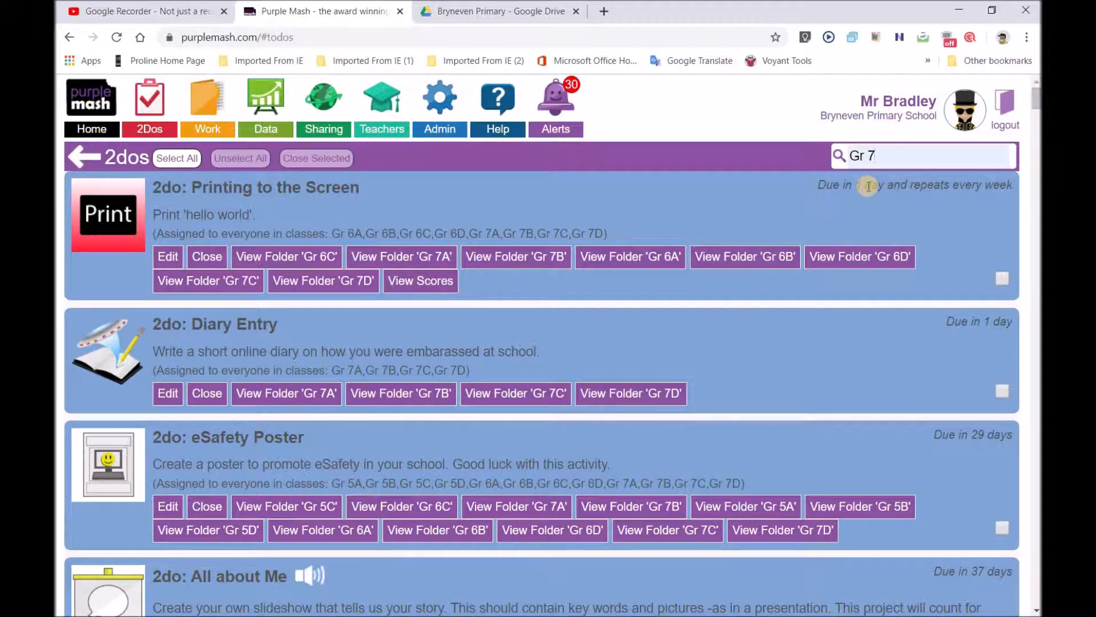
scroll(341, 395, "down", 7)
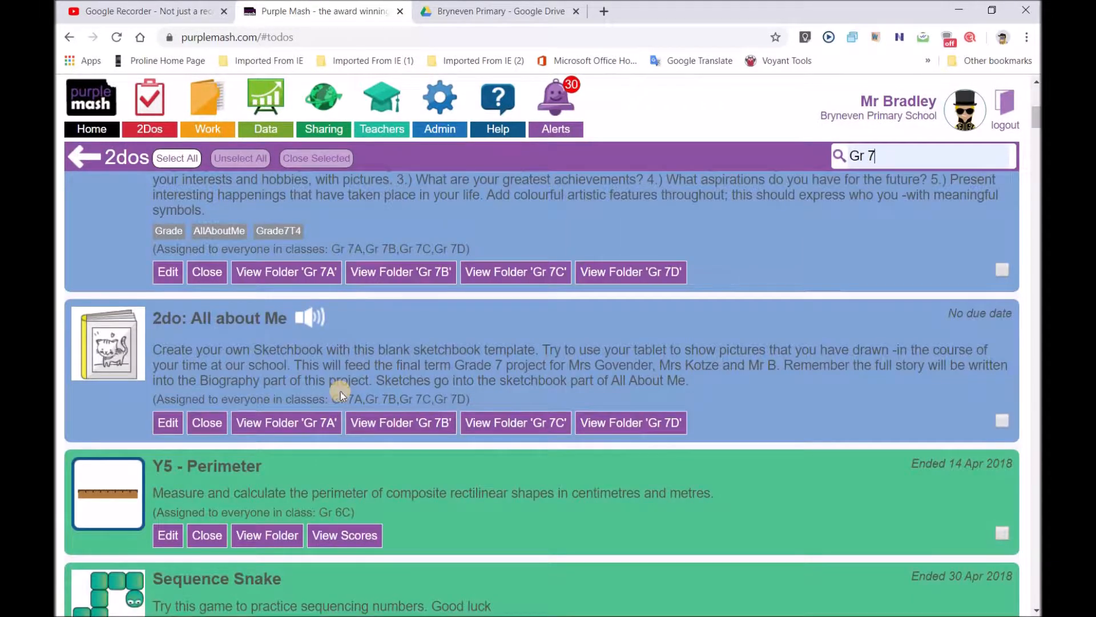
mouse_move(1037, 109)
left_mouse_down()
mouse_move(1038, 90)
mouse_move(1038, 111)
left_mouse_up()
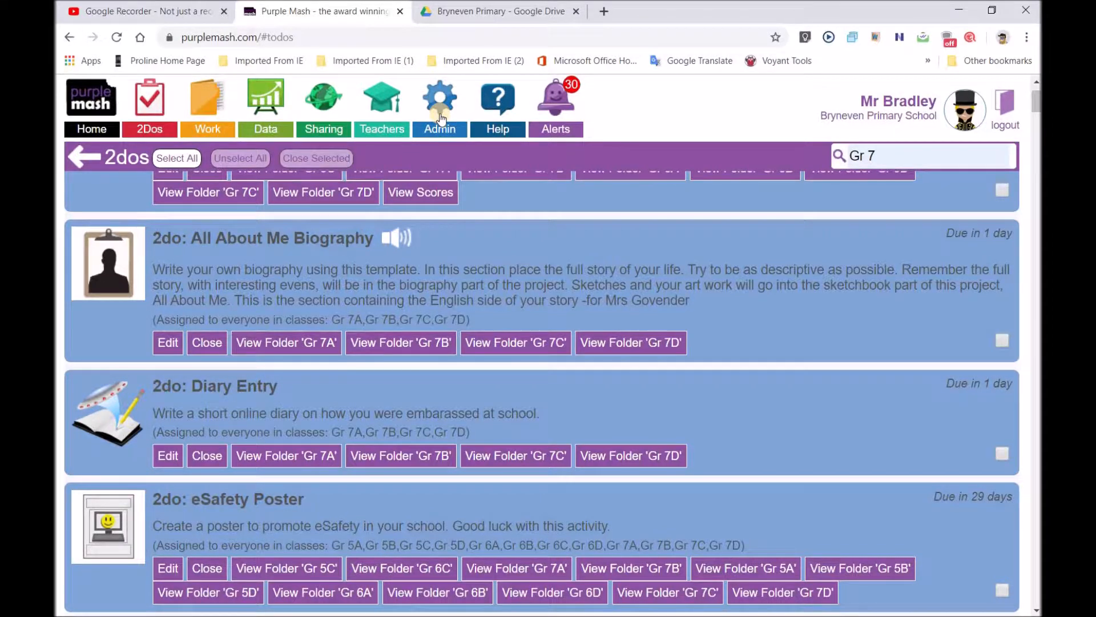
- Switch to the other teacher's account and open the Gr 7A folder of the All About Me Biography 2do
left_click(260, 343)
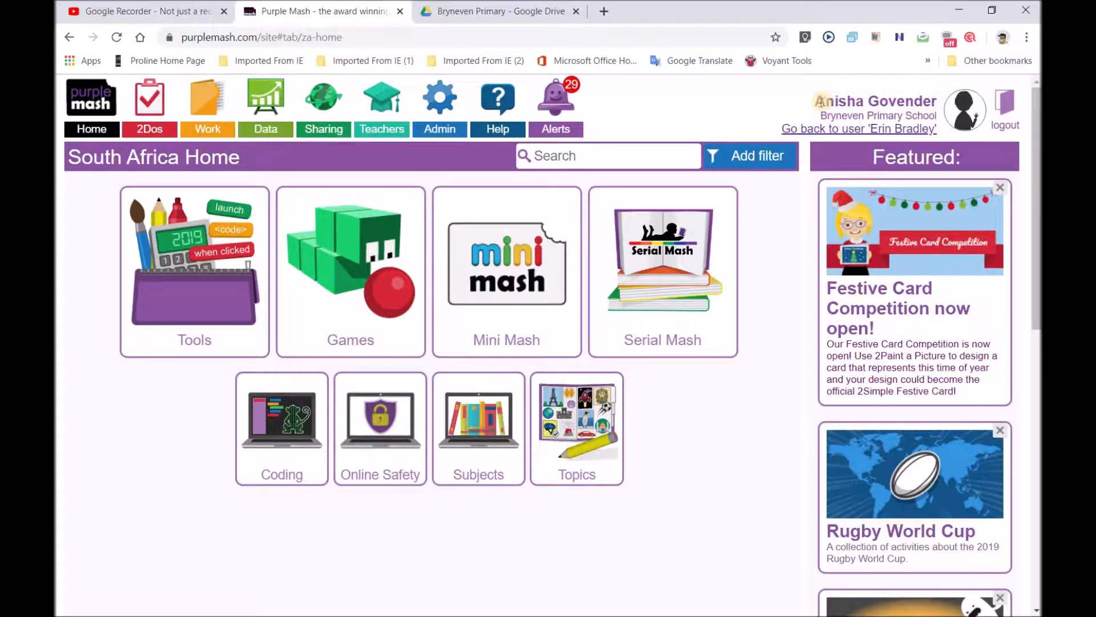
left_click_drag(817, 101, 947, 102)
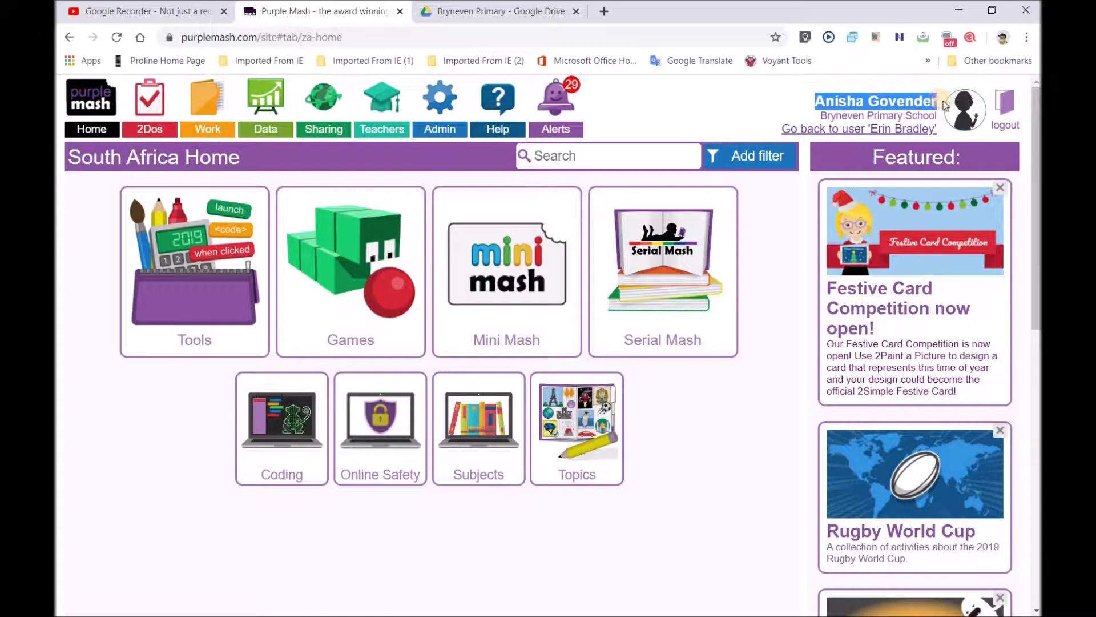
left_click(213, 113)
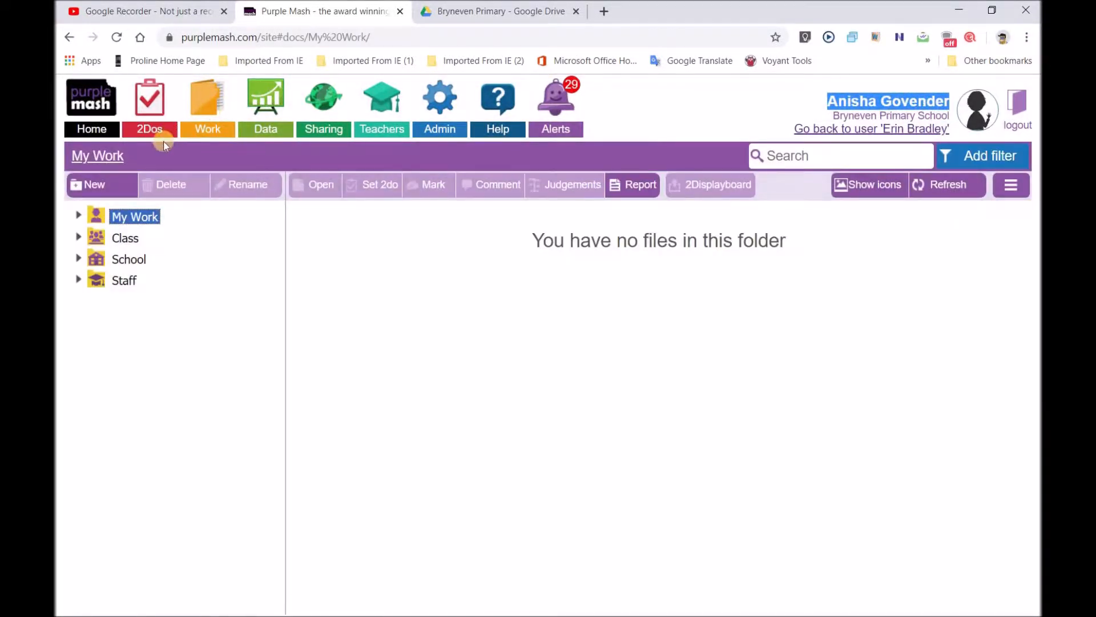
left_click(149, 108)
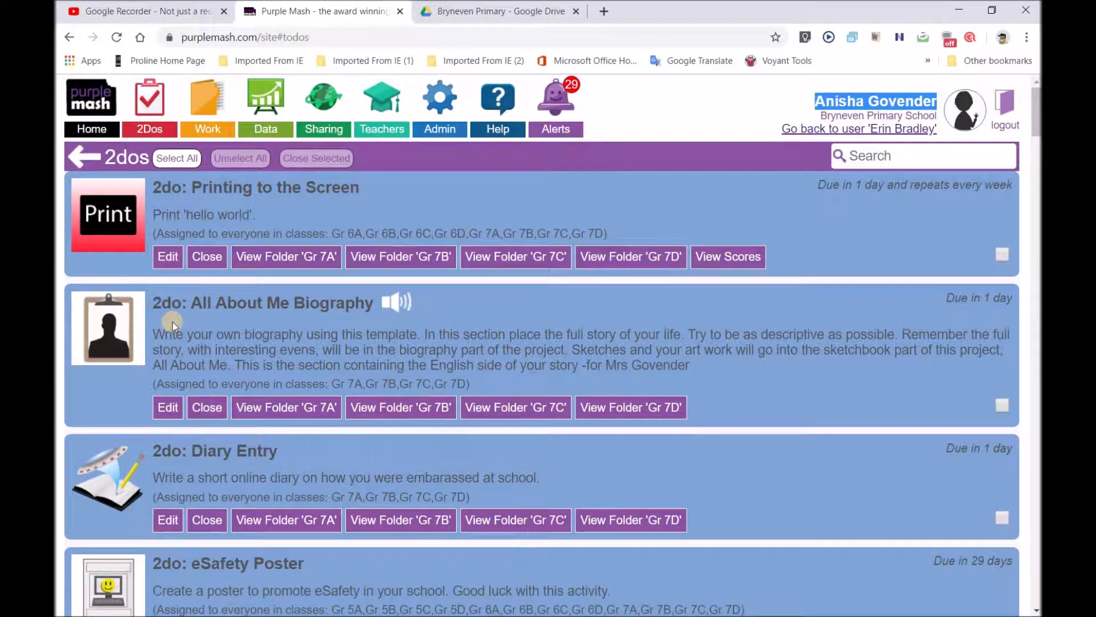
left_click(310, 408)
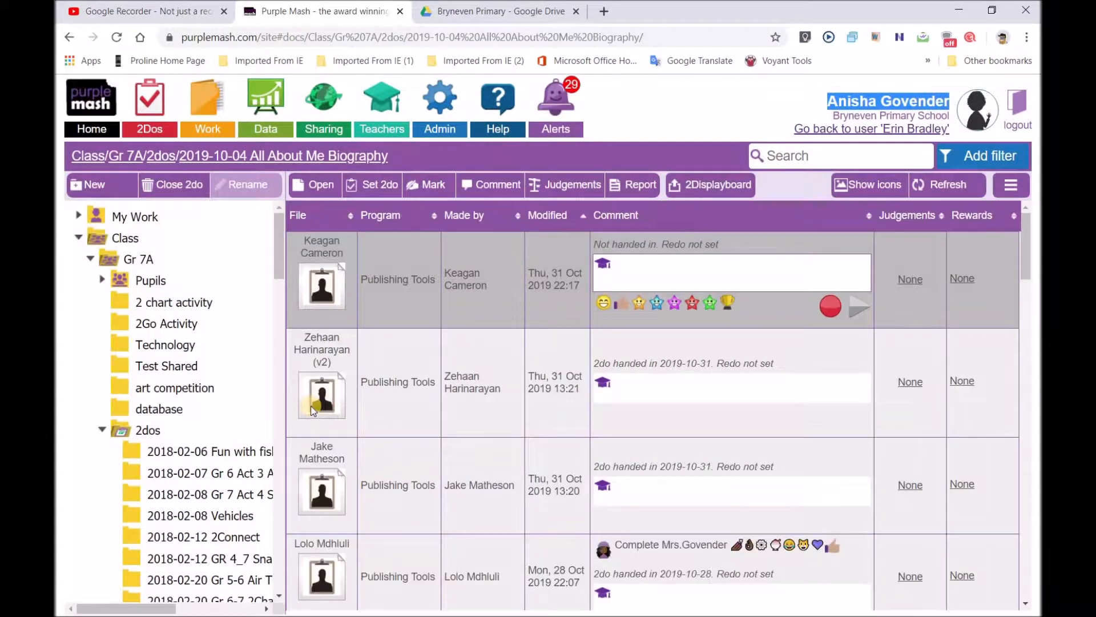
- Look through the Gr 7A biography submissions and open the first pupil's file for marking
scroll(402, 303, "down", 15)
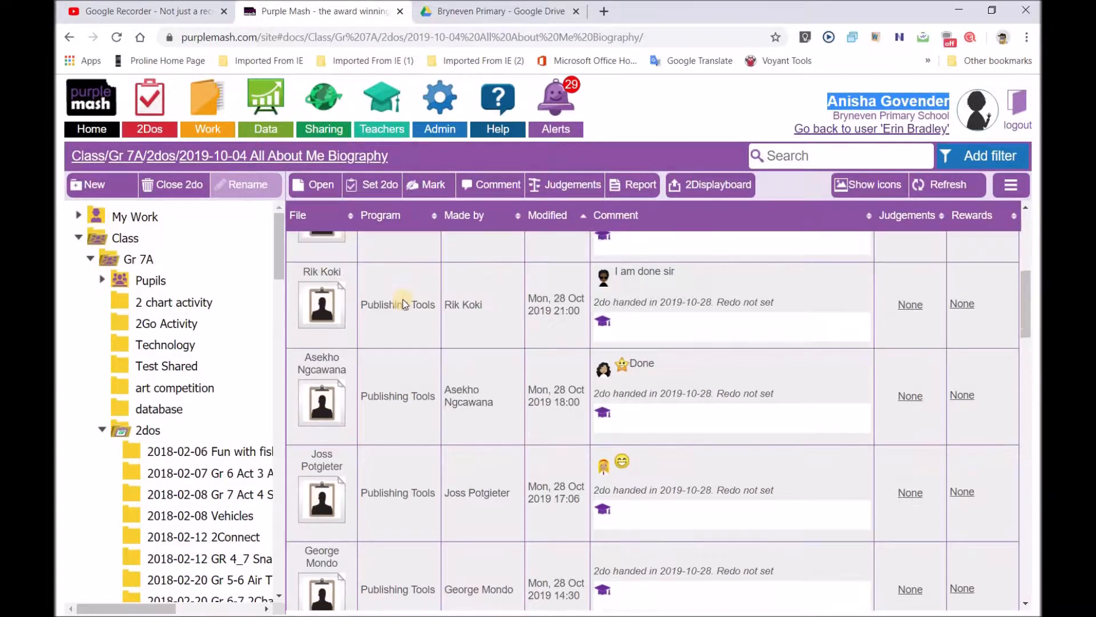
scroll(402, 302, "down", 10)
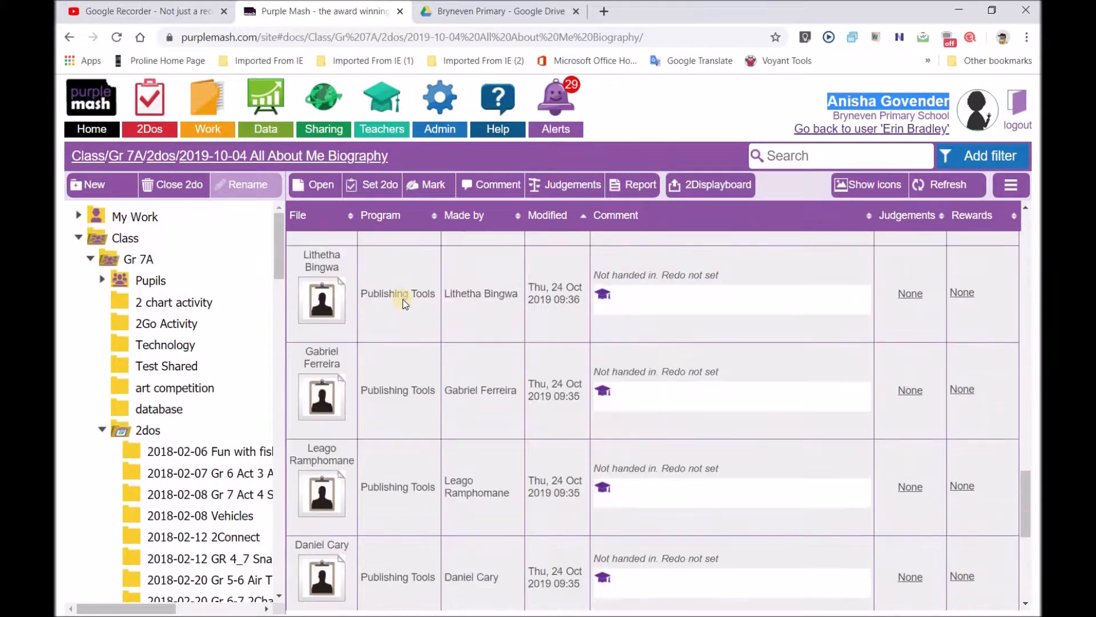
scroll(402, 303, "down", 3)
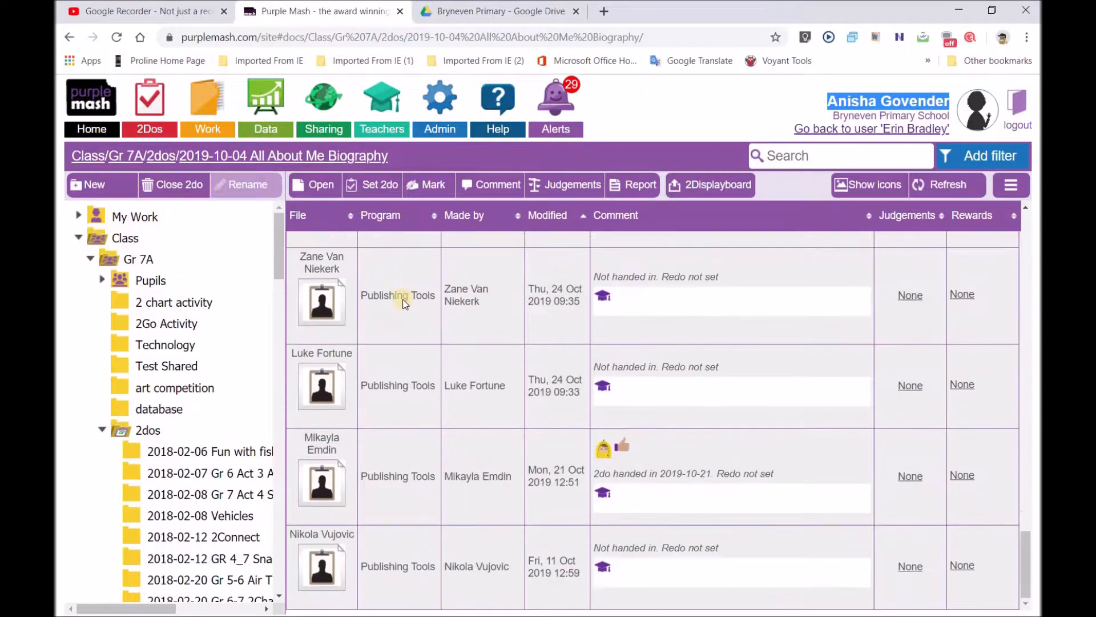
scroll(403, 307, "up", 20)
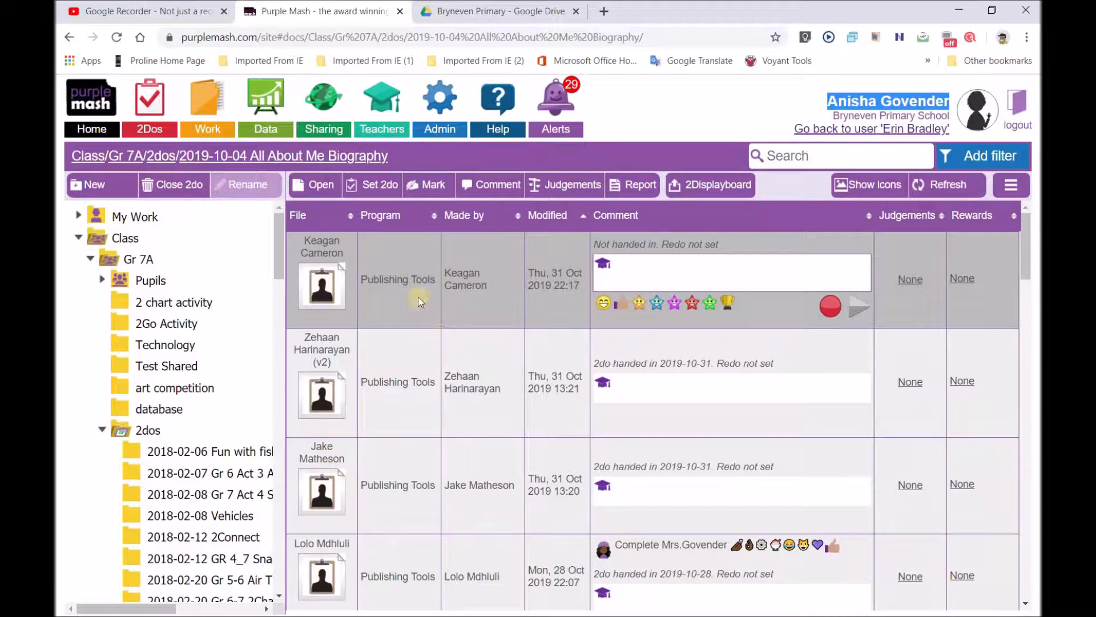
left_click(437, 186)
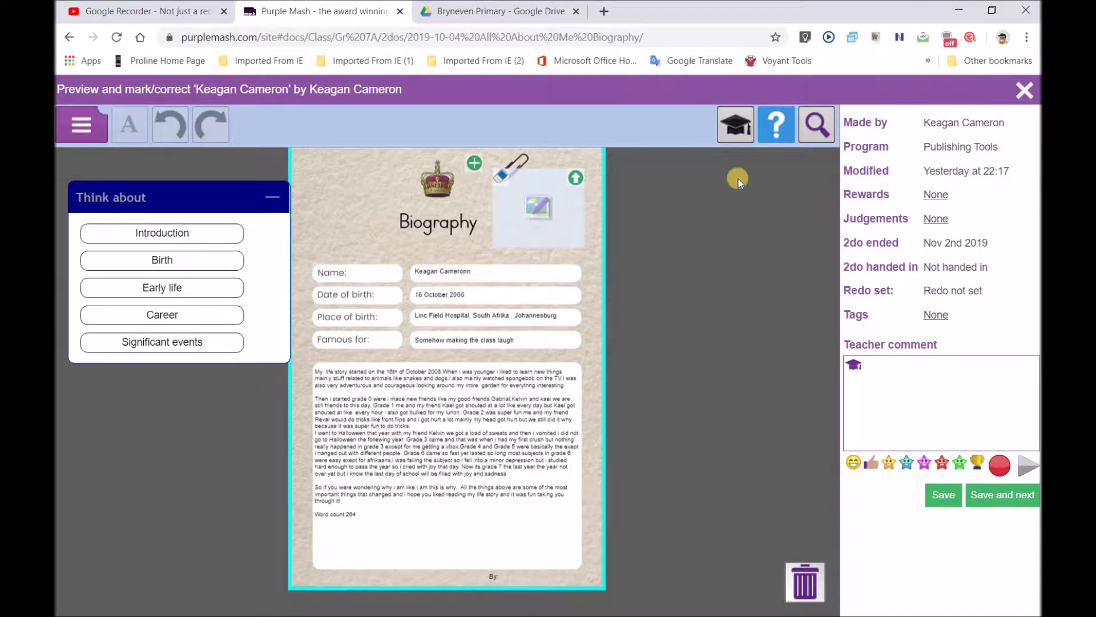
- Turn off Fit to screen, enlarge the biography to 141%, and collapse the Think about box to reveal the story text
left_click(815, 126)
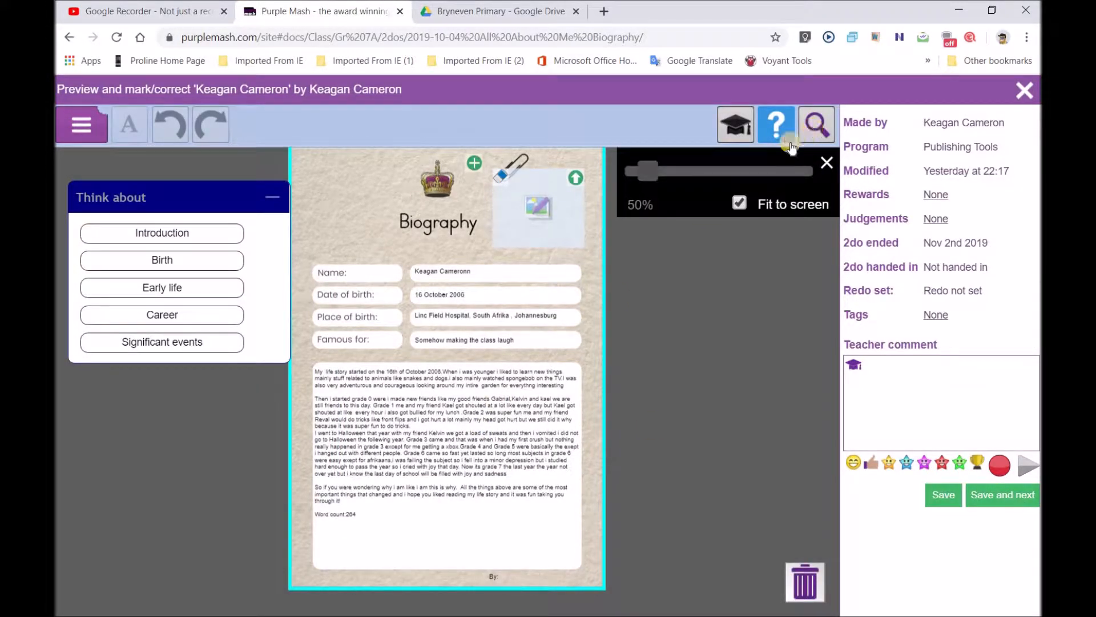
left_click(739, 203)
left_click(721, 172)
left_click(286, 200)
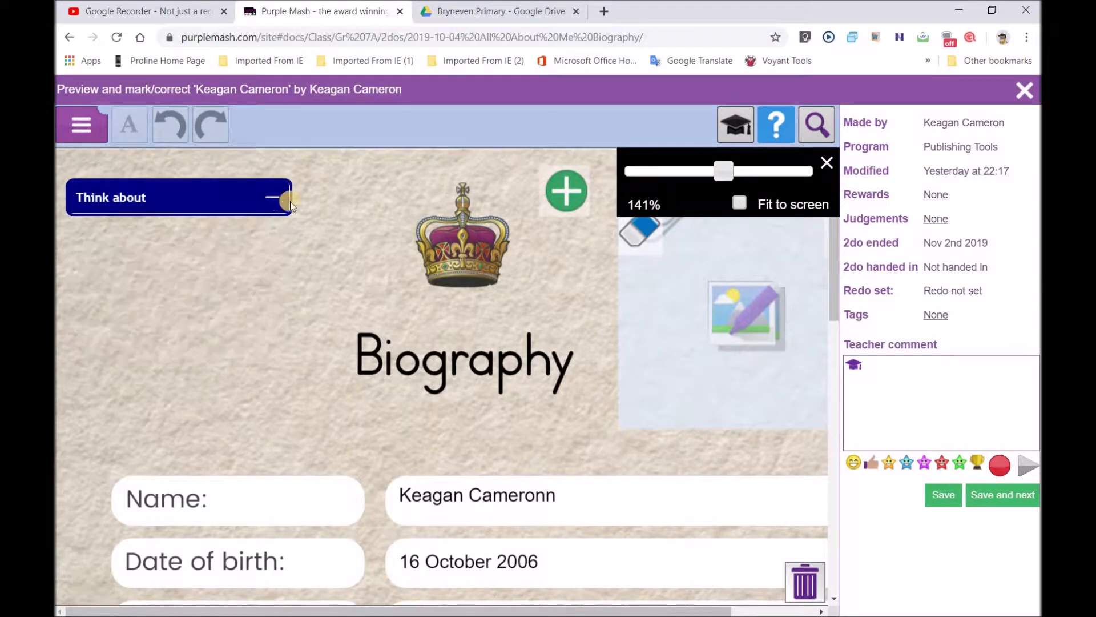
left_click_drag(835, 279, 835, 420)
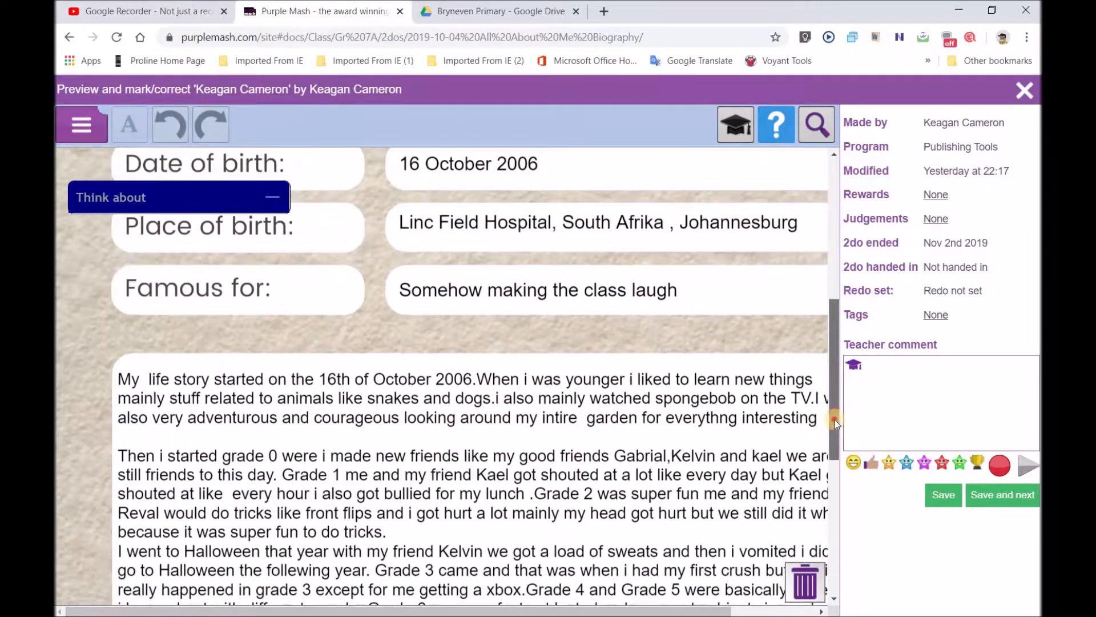
left_click_drag(472, 612, 519, 612)
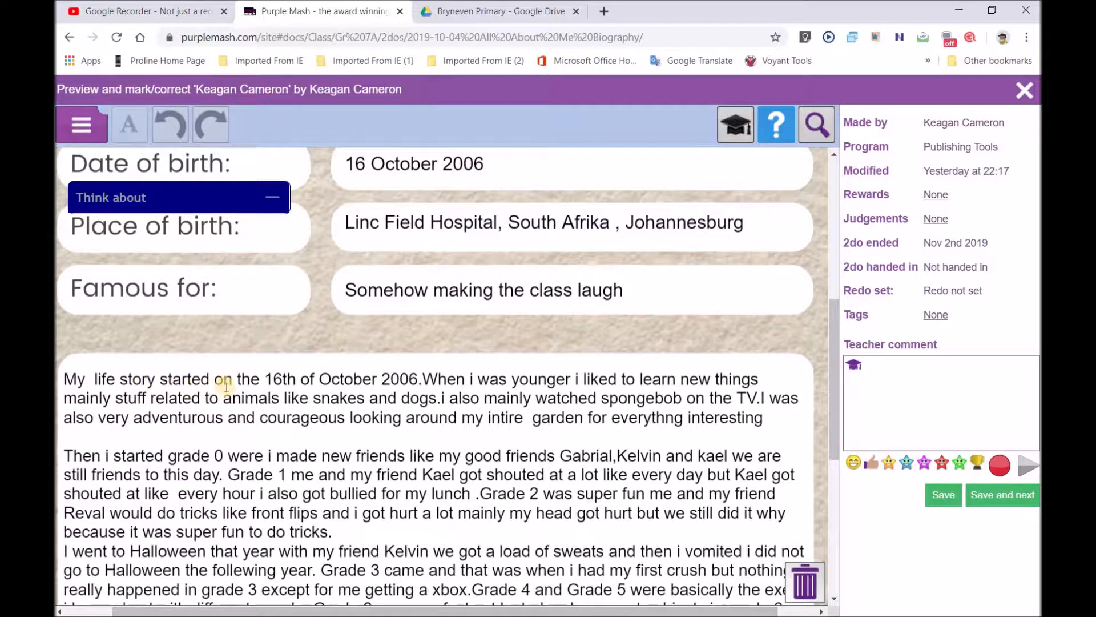
- Examine the first two paragraphs of the biography for spelling, capitalisation and punctuation errors, including the pronouns and friends' names
left_click_drag(94, 380, 165, 381)
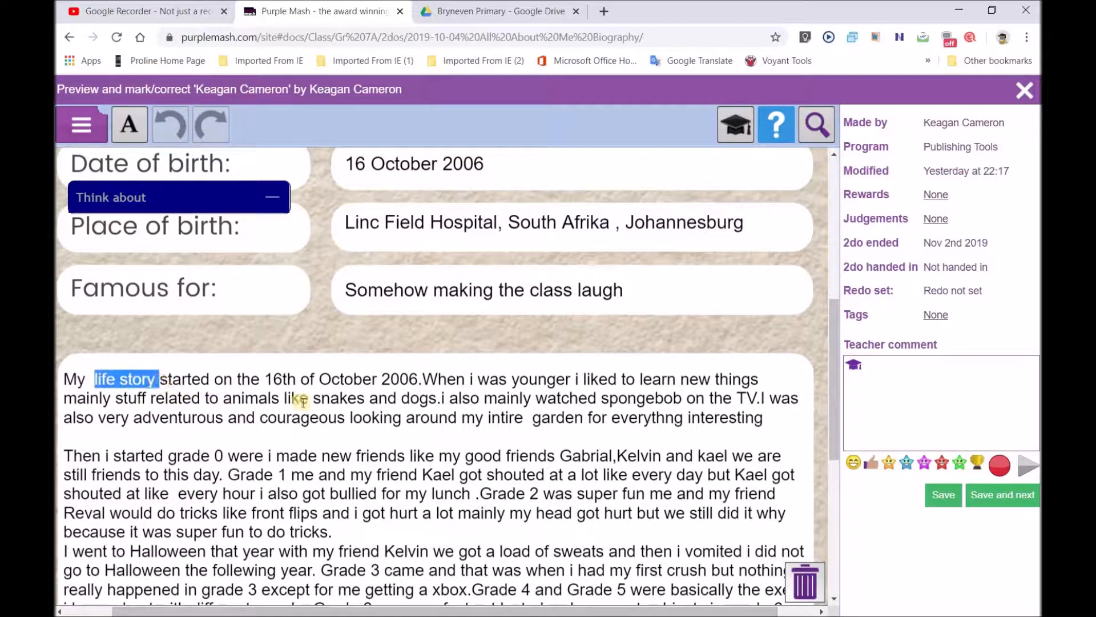
left_click(474, 380)
double_click(474, 381)
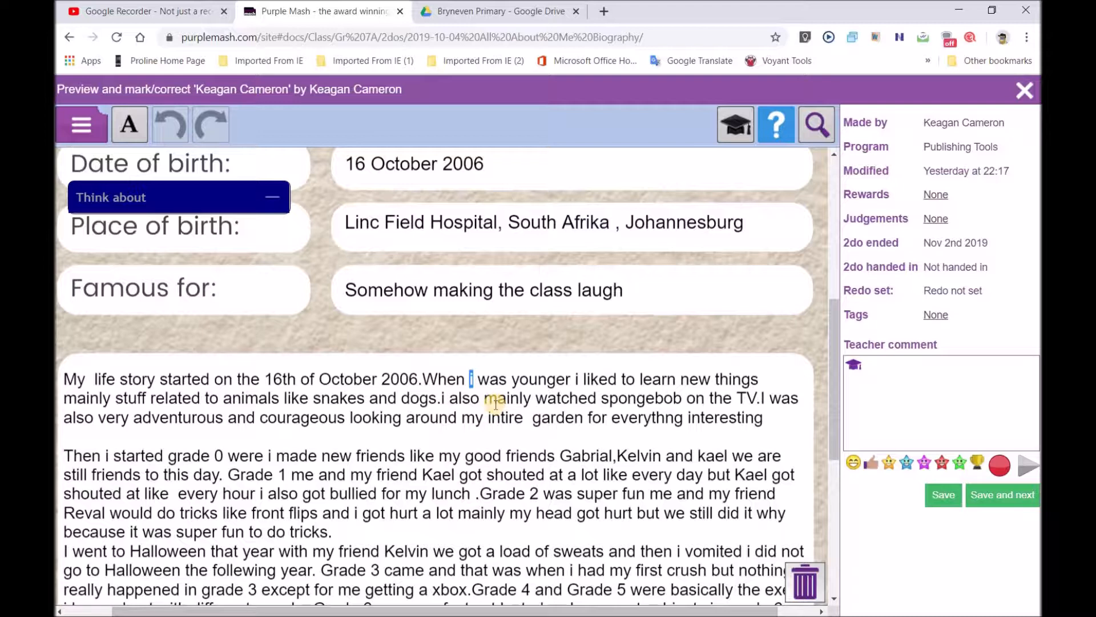
left_click_drag(612, 456, 563, 456)
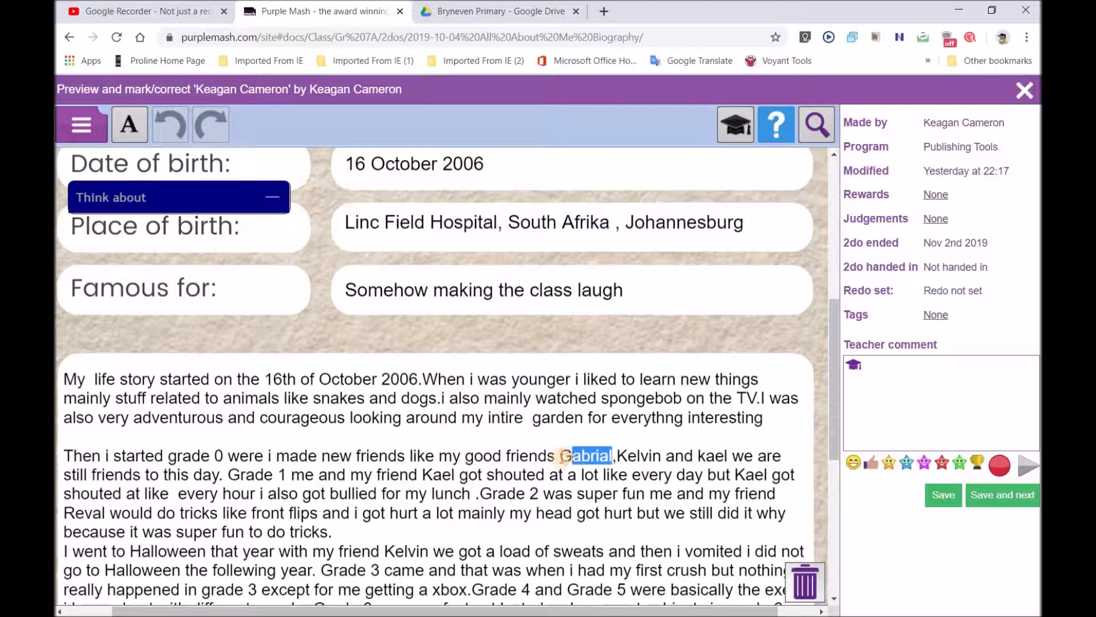
left_click(627, 456)
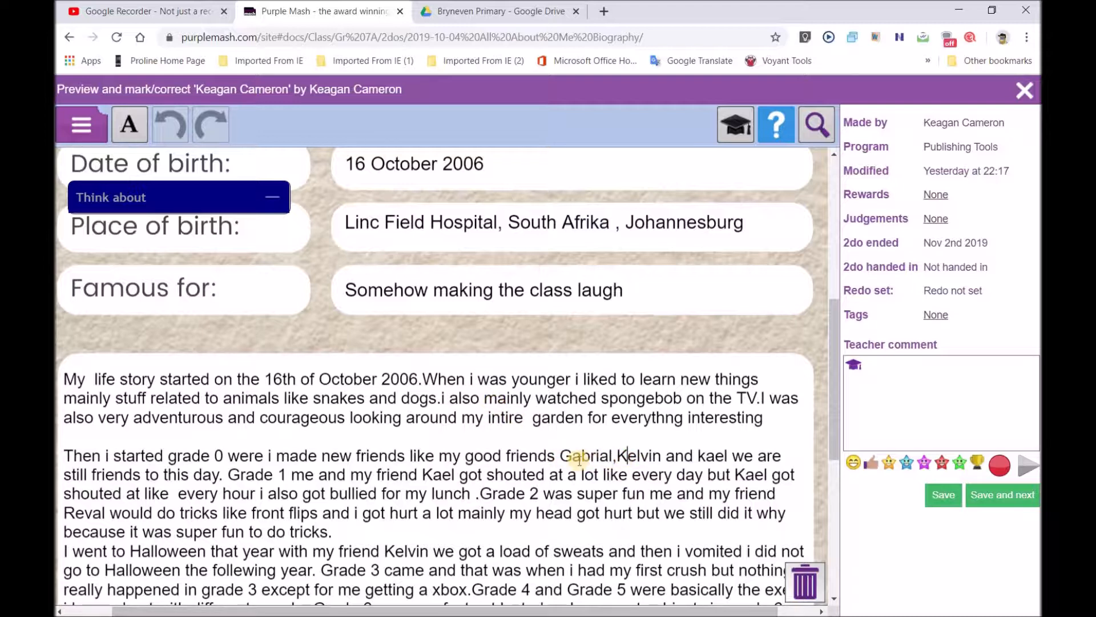
left_click_drag(560, 457, 668, 457)
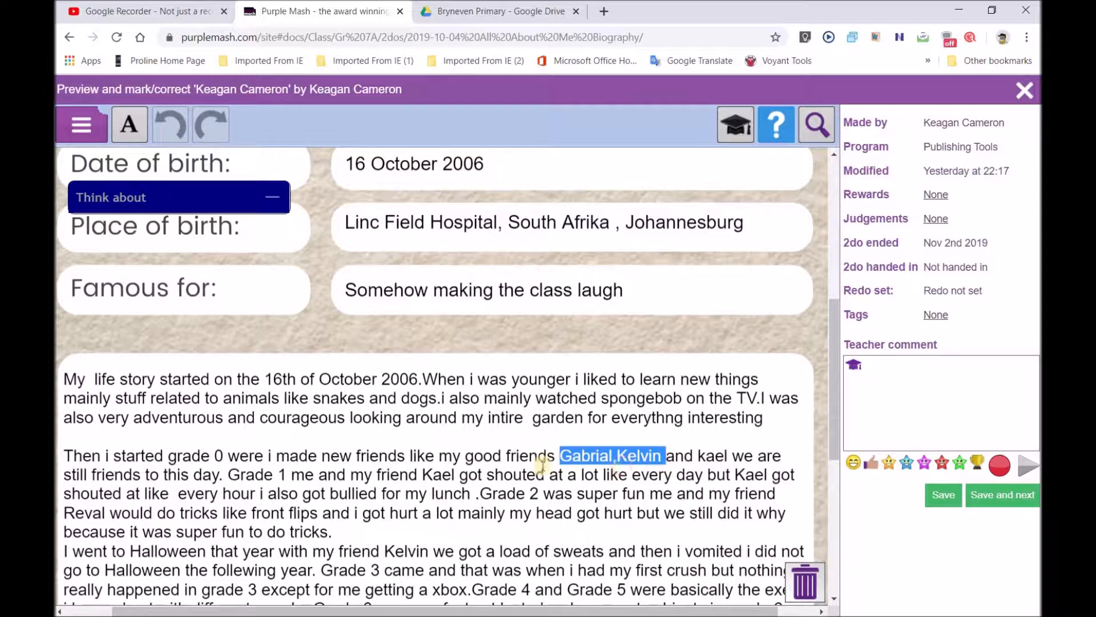
double_click(711, 456)
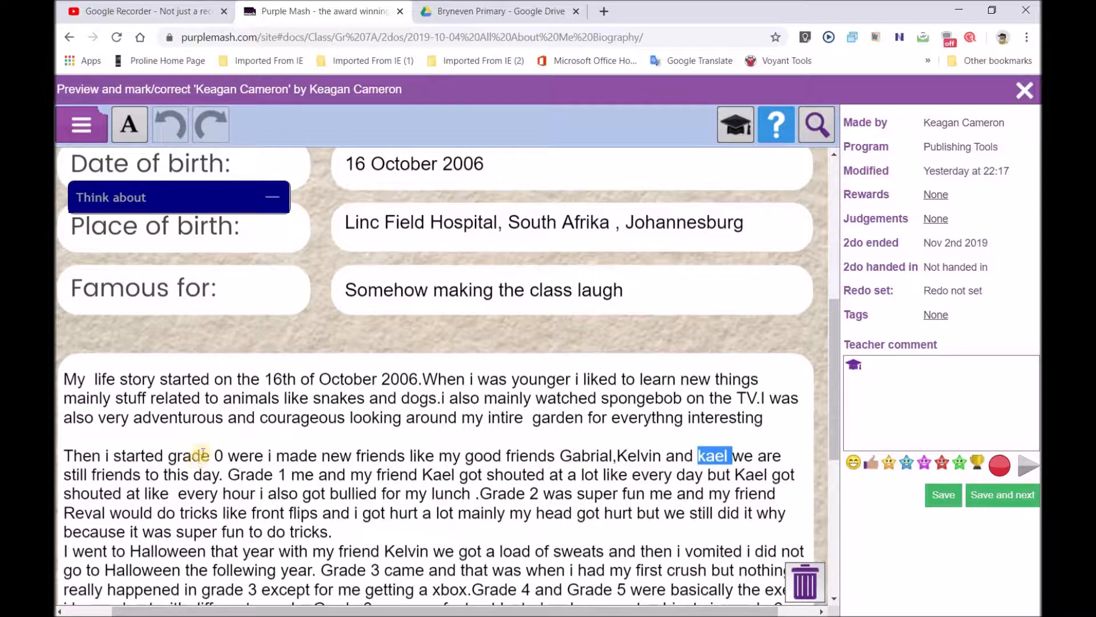
left_click(347, 530)
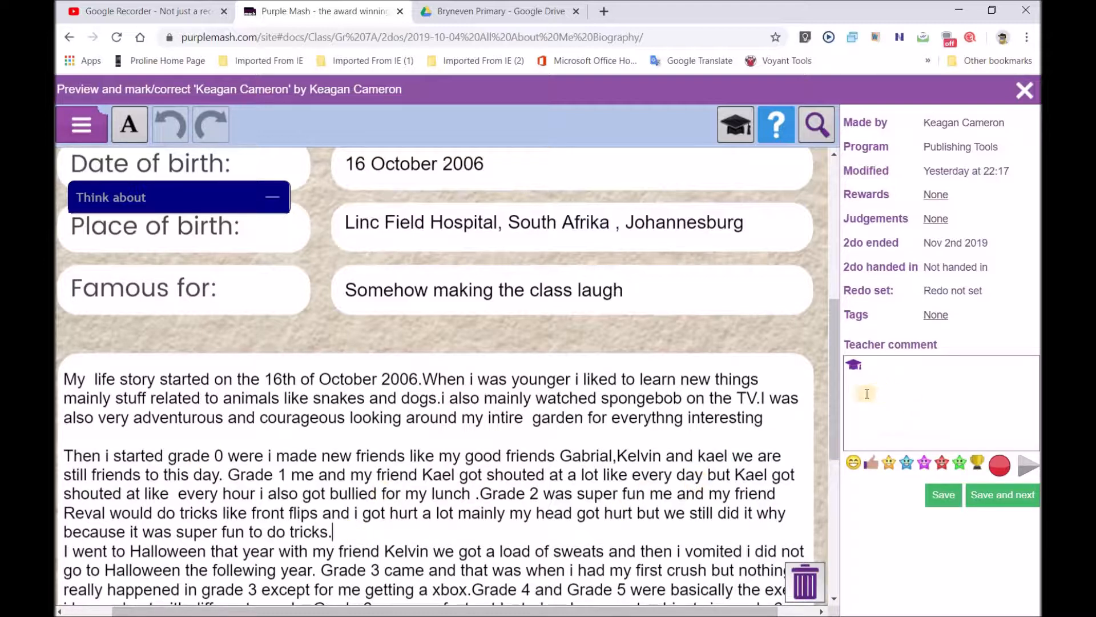
- Write the teacher comment "remember to check your work thoroughly" without closing punctuation
left_click(911, 393)
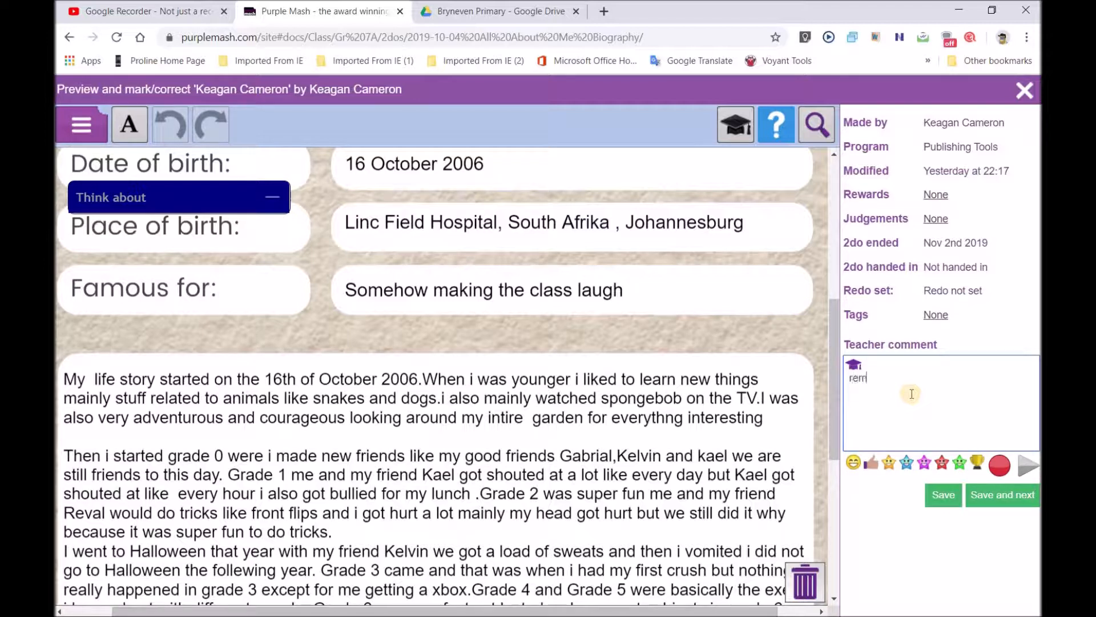
type("to")
type("check your wor")
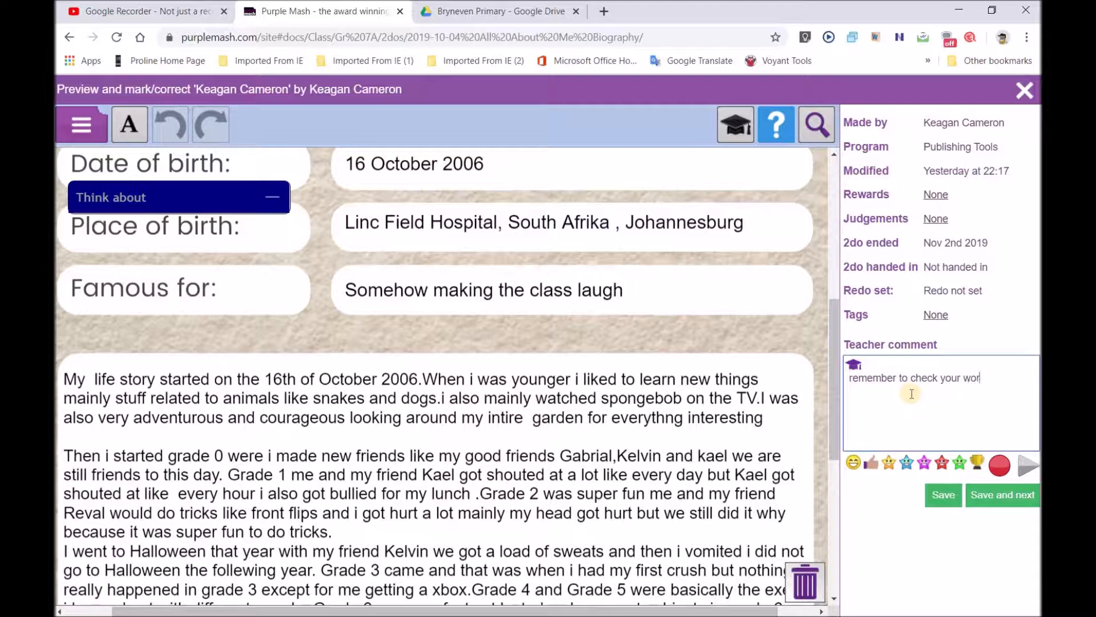
type("k thoroughly.")
key("BackSpace")
type("-")
key("BackSpace")
type("-before")
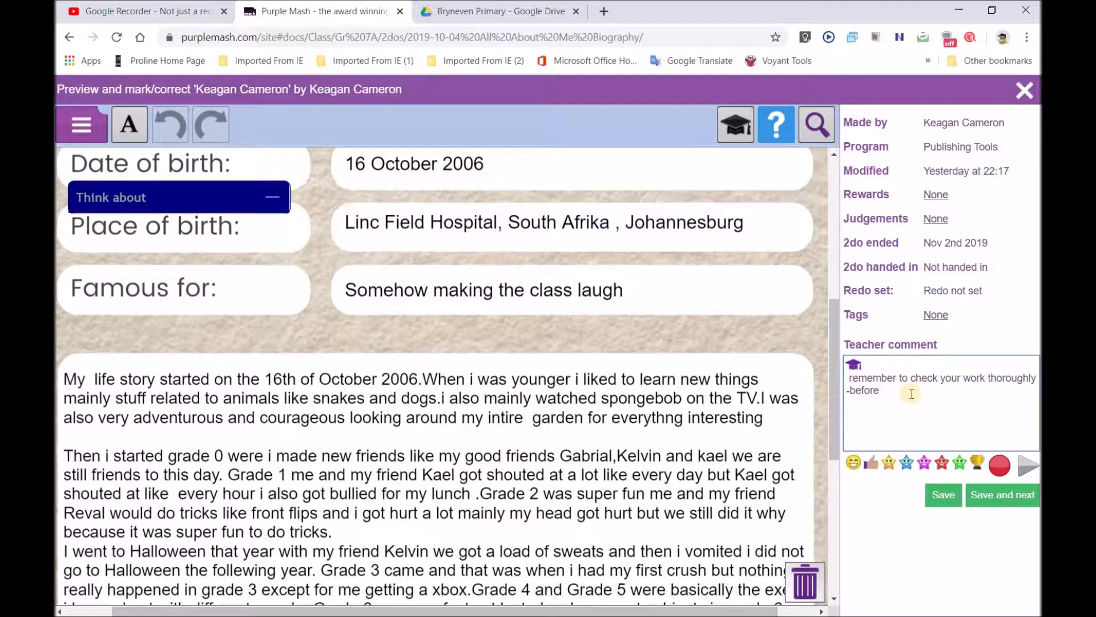
key("BackSpace")
key("BackSpace")
key("BackSpace")
key("BackSpace")
key("BackSpace")
key("BackSpace")
key("BackSpace")
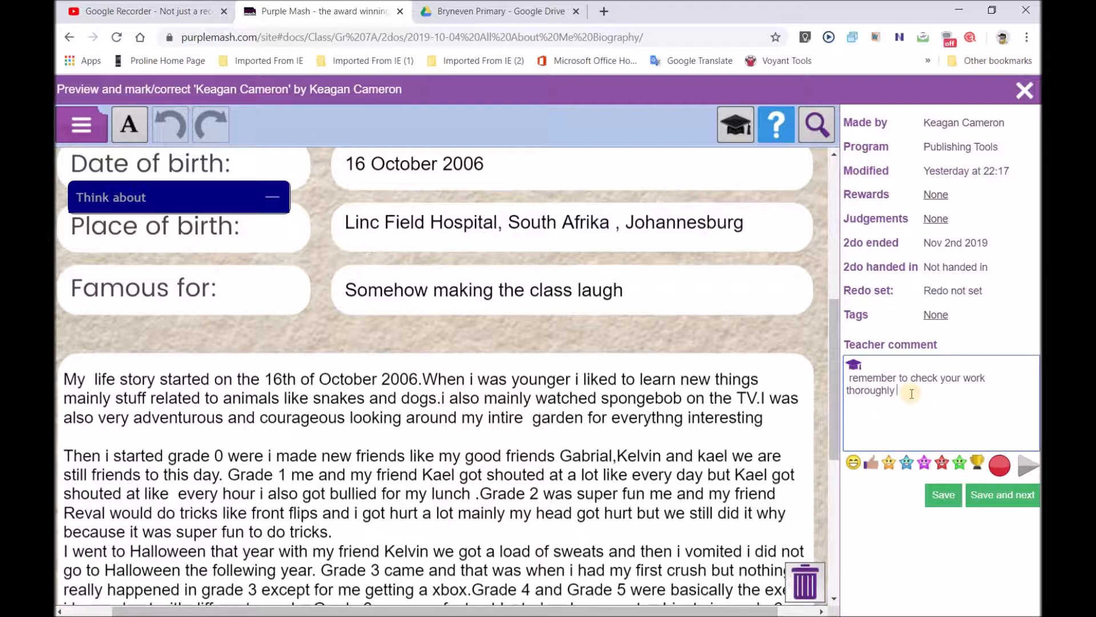
type("to ensure that you cover")
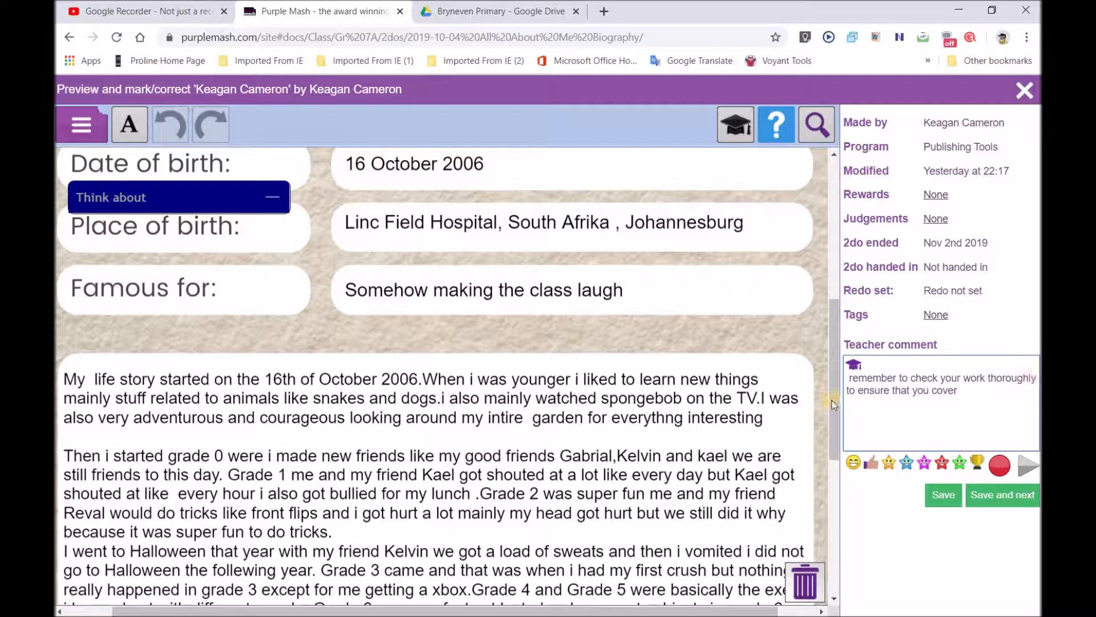
left_click_drag(957, 391, 847, 393)
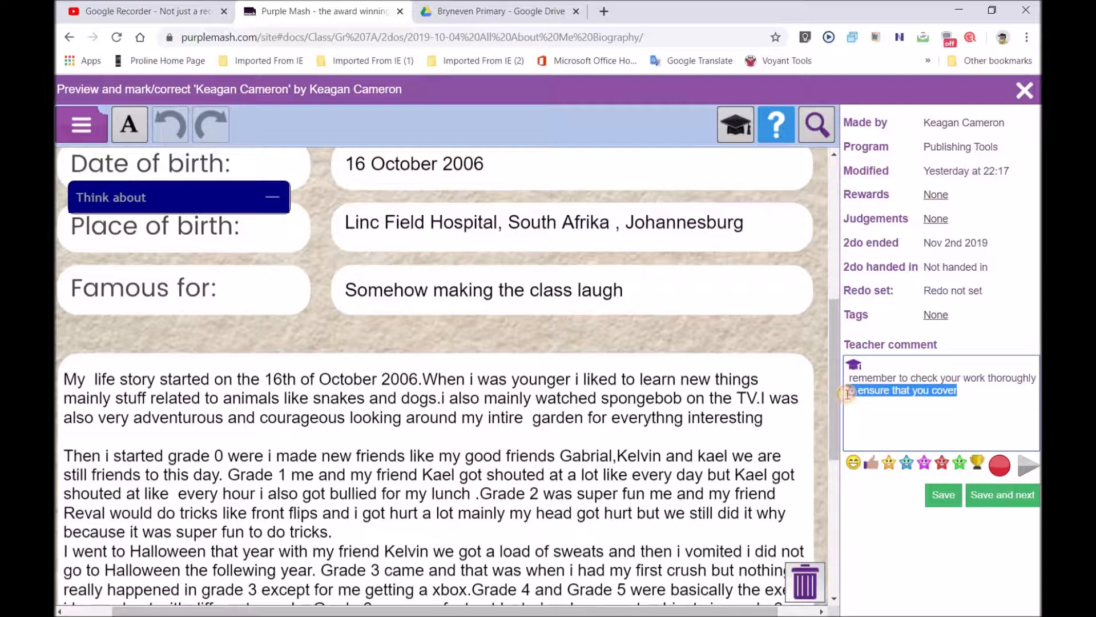
key("BackSpace")
key("BackSpace")
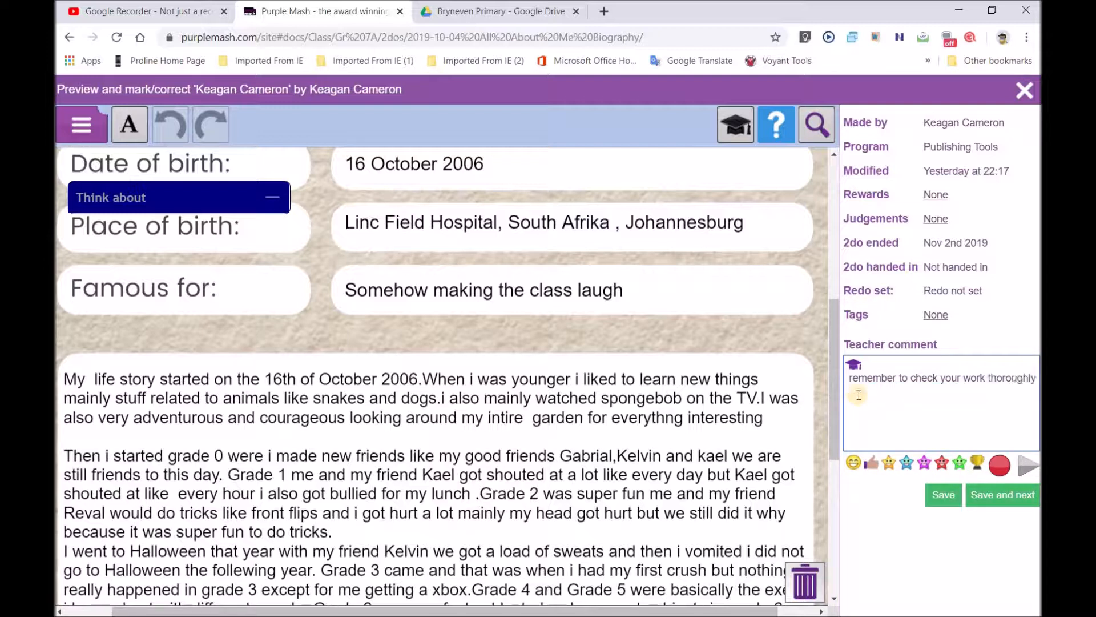
- End the teacher comment with a full stop, save it and move on to the next pupil's biography
type(".")
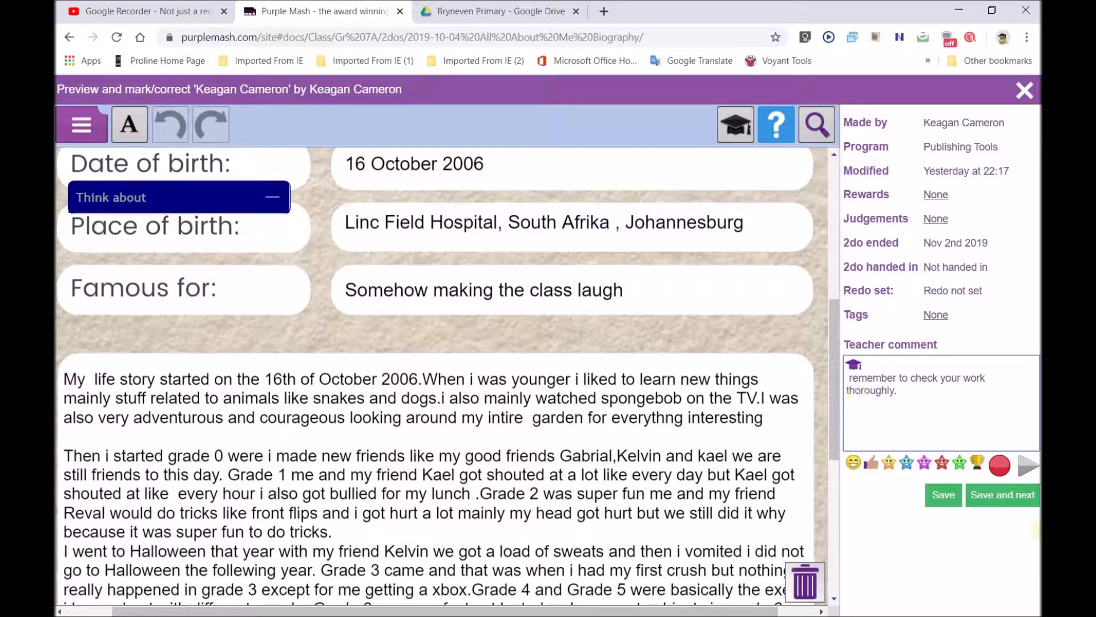
left_click(1001, 499)
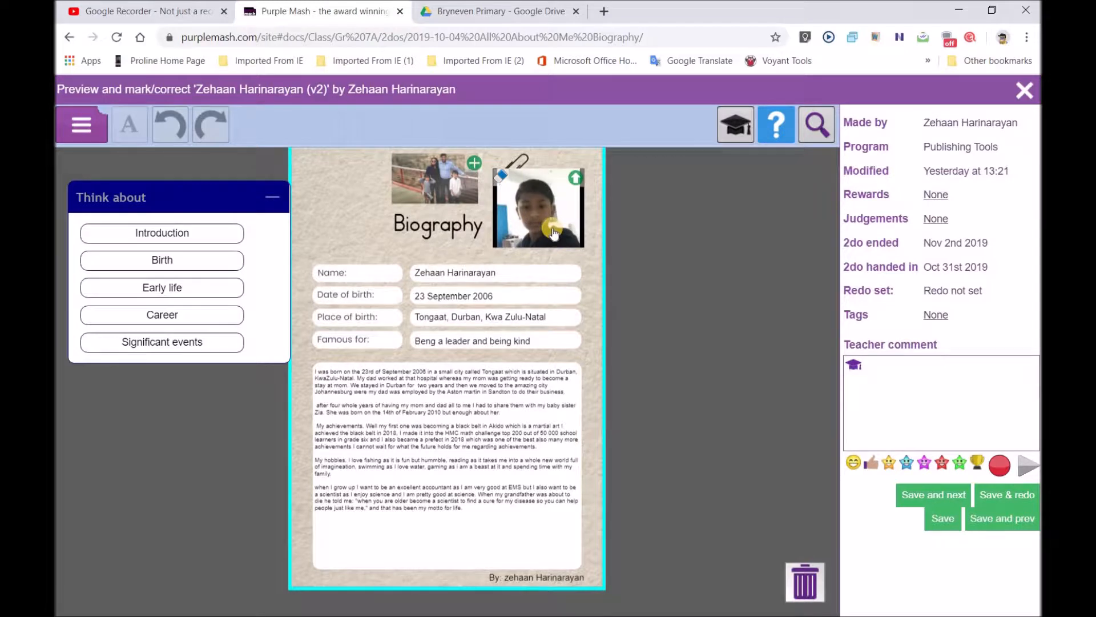
- Turn off Fit to screen, enlarge the second pupil's biography to 96%, and collapse the Think about box to view the story text
left_click(816, 125)
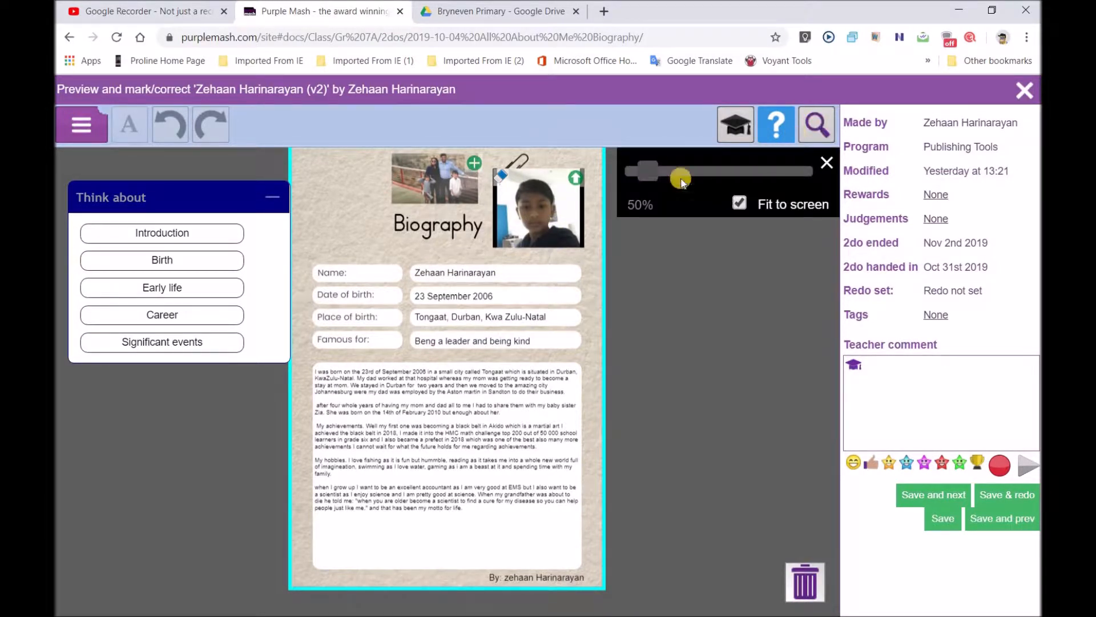
left_click(739, 203)
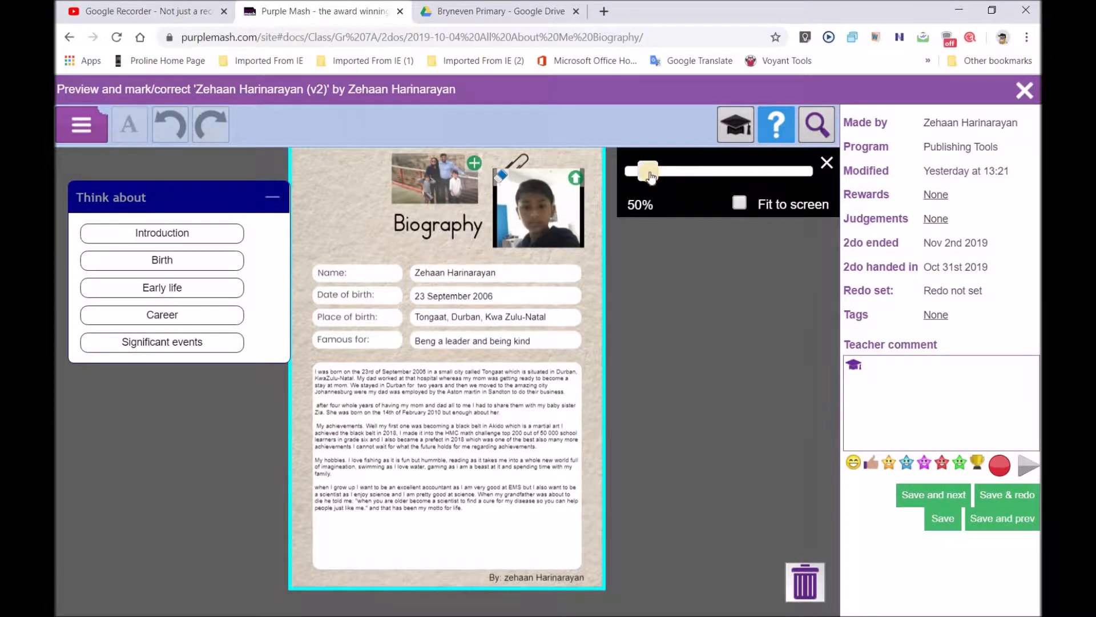
left_click_drag(651, 176, 686, 171)
left_click(268, 196)
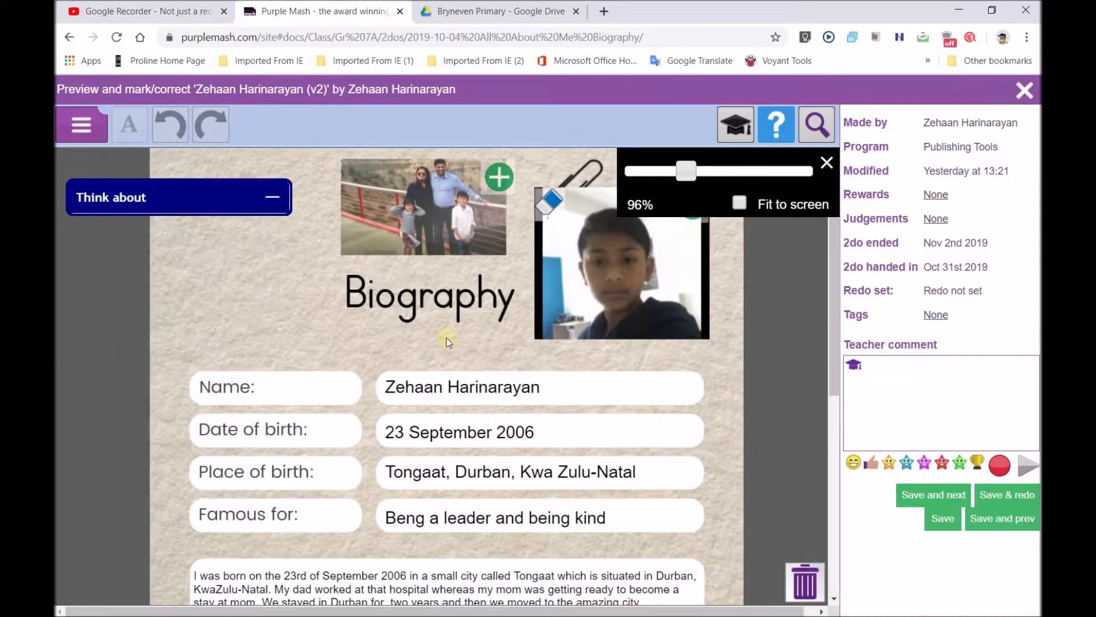
left_click(276, 201)
left_click(276, 201)
left_click_drag(838, 289, 838, 405)
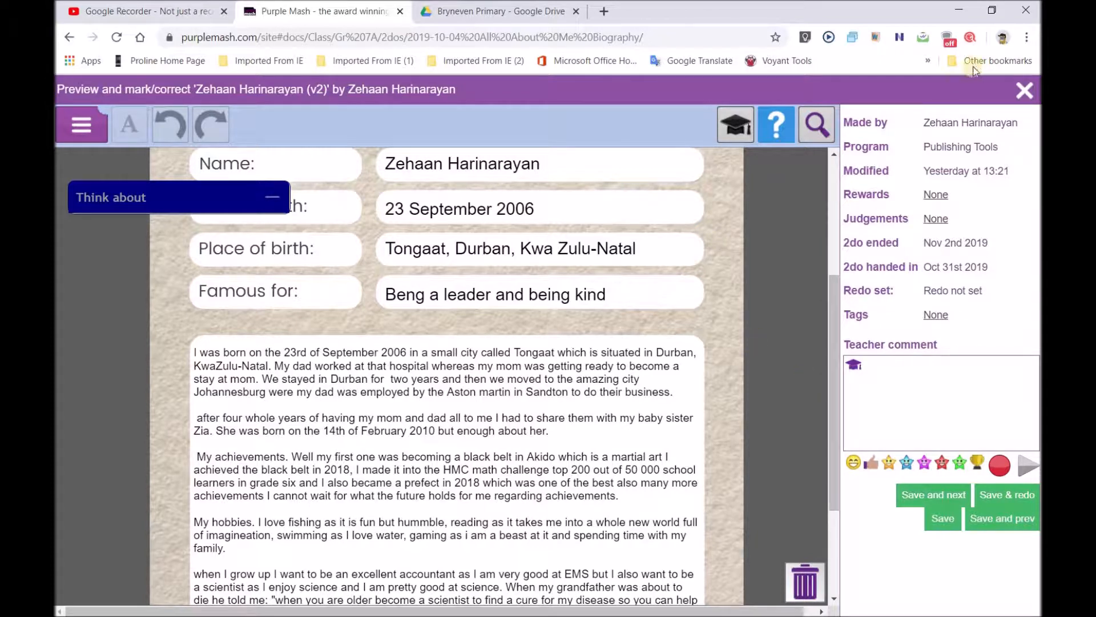
- Close the marking preview and select all the submissions in the 2019-10-04 All About Me Biography folder, from first to last
left_click(1025, 92)
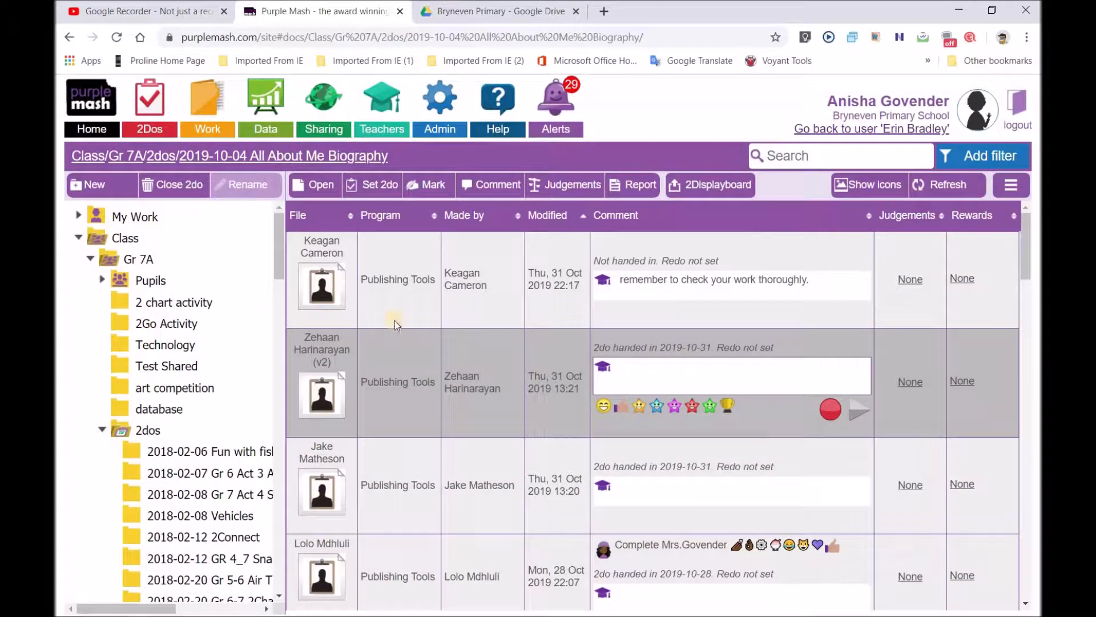
left_click(392, 259)
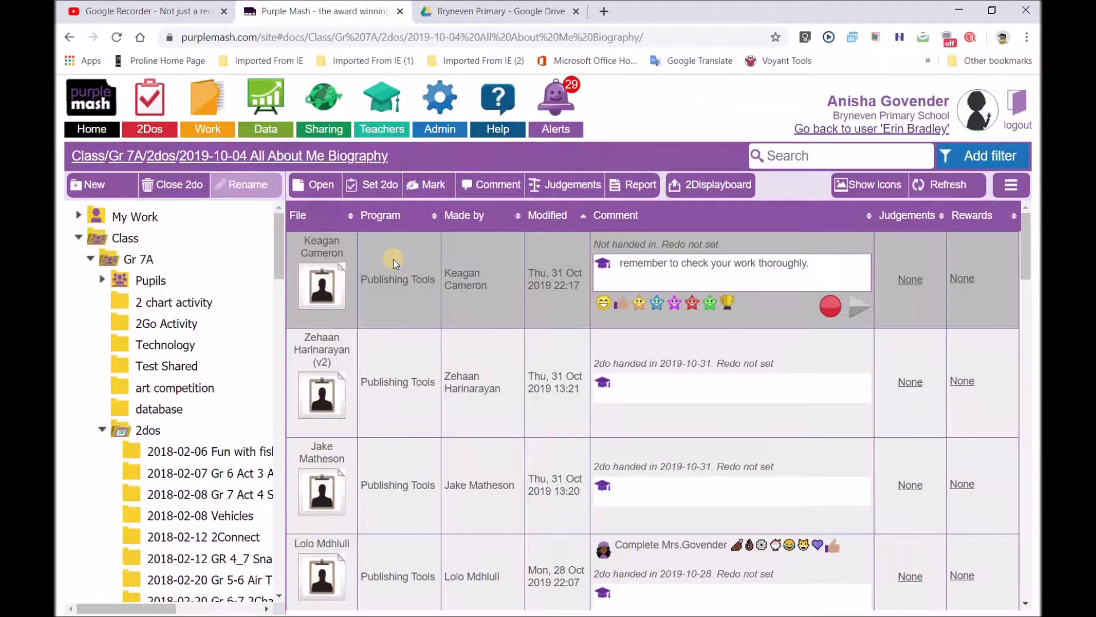
scroll(394, 259, "down", 20)
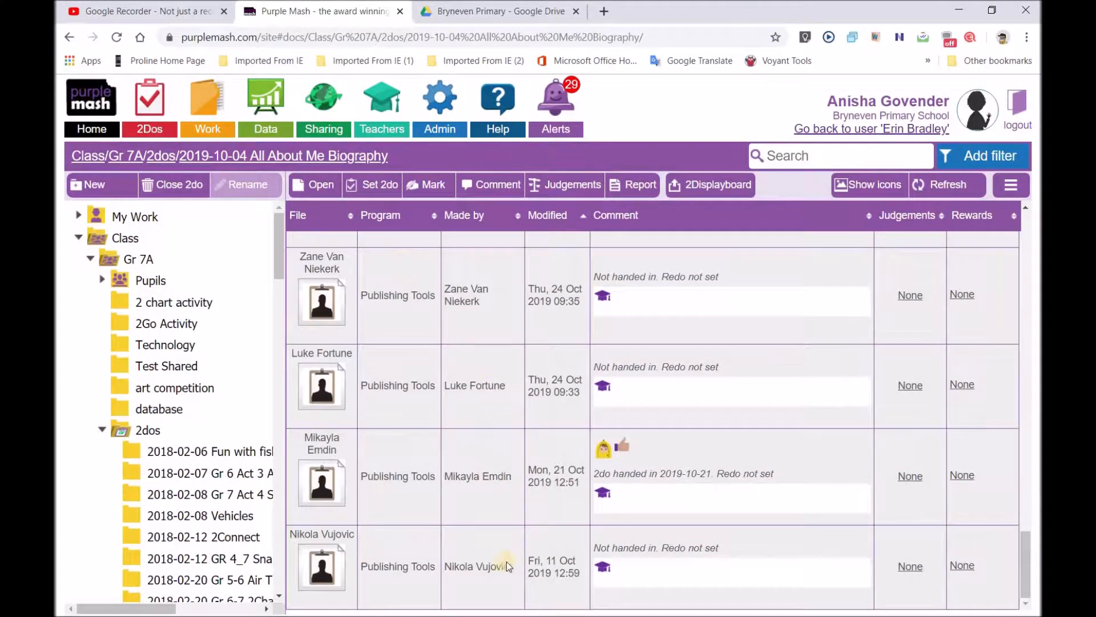
left_click(403, 570)
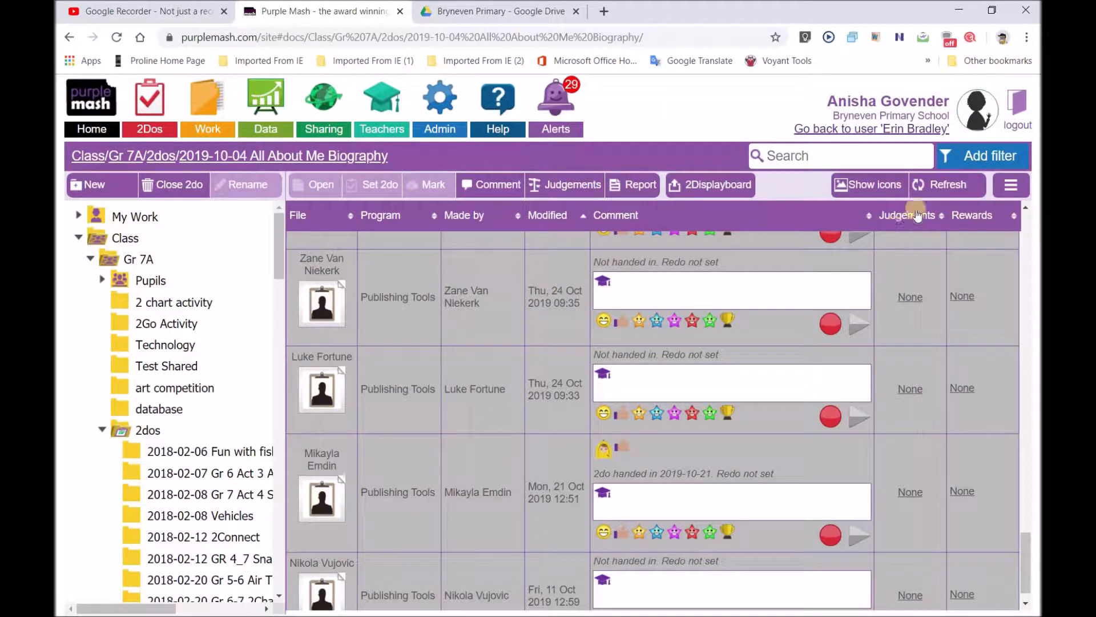
- Print the selected files to a PDF with comments and file details included, and open the resulting PDF
left_click(1010, 185)
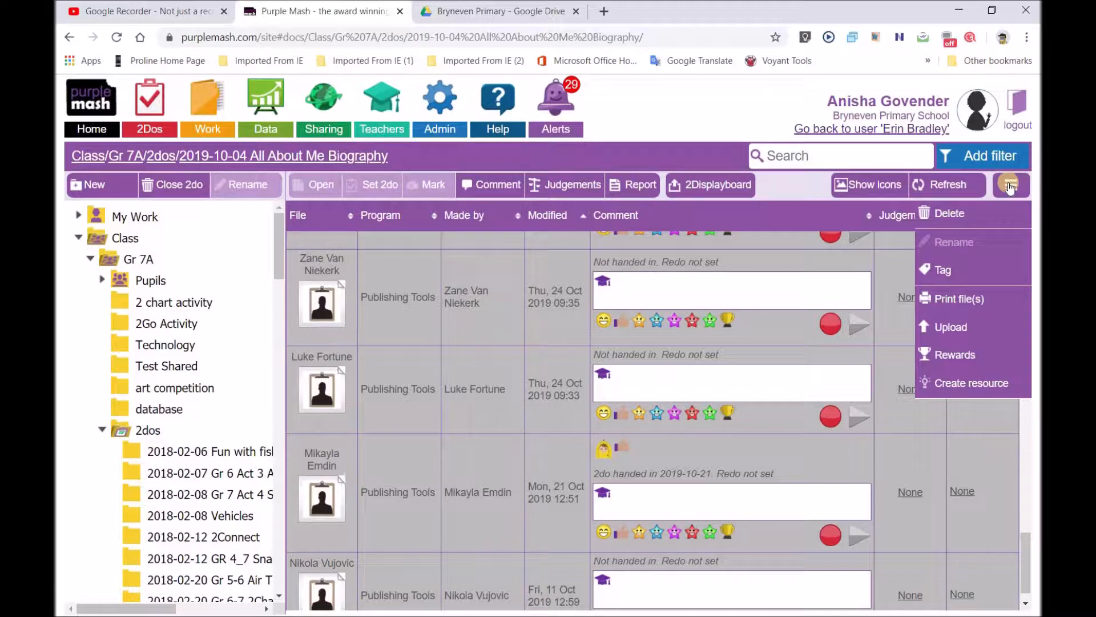
left_click(954, 313)
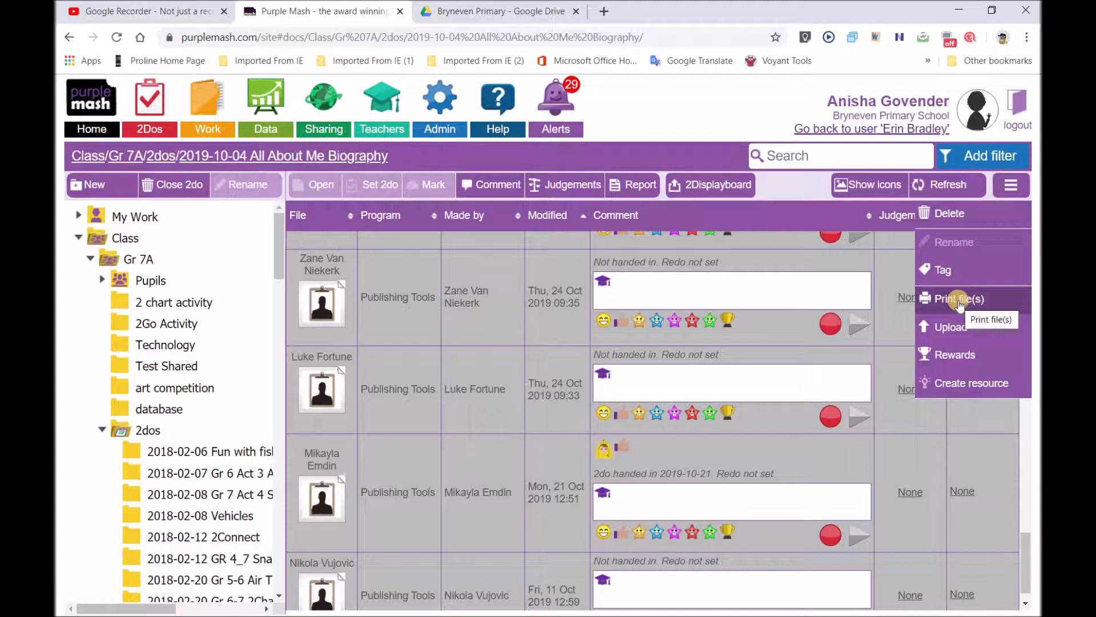
left_click(959, 303)
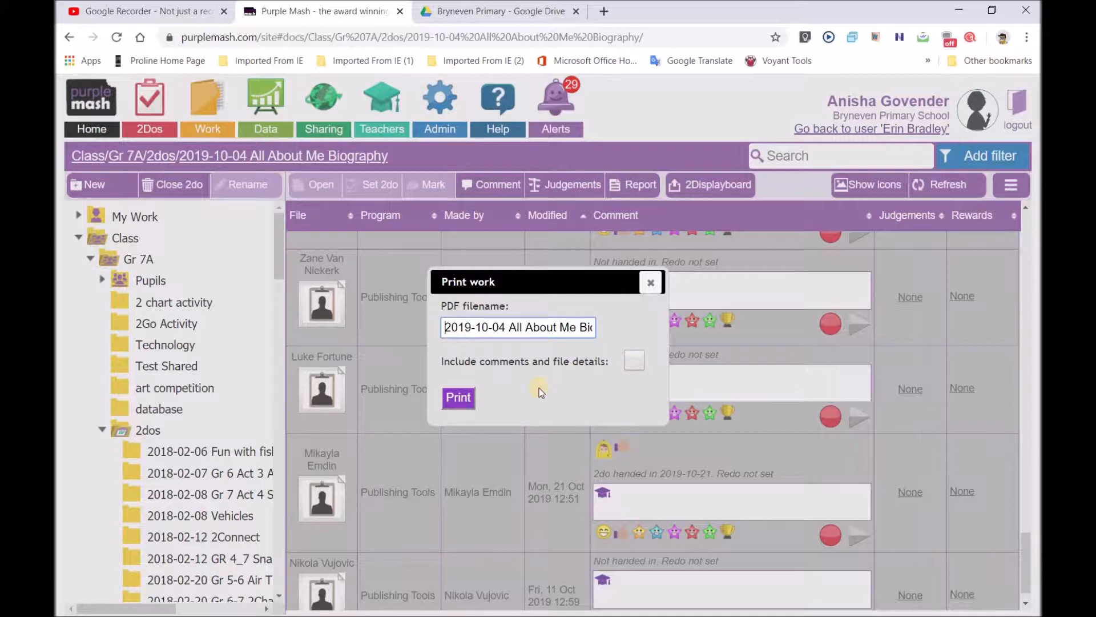
left_click(630, 363)
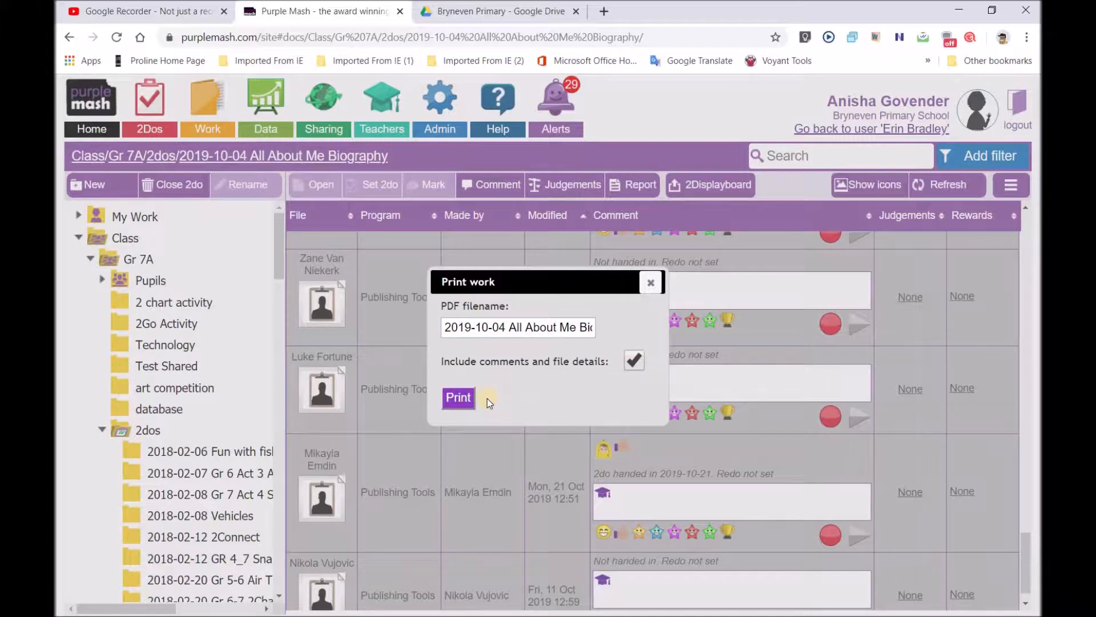
left_click(464, 399)
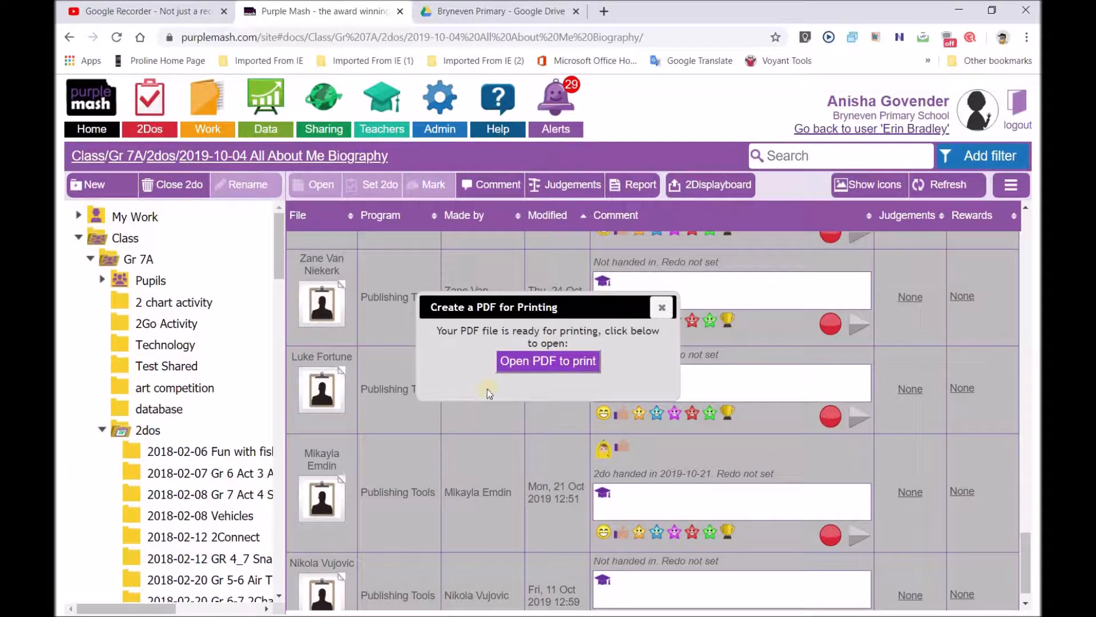
left_click(533, 362)
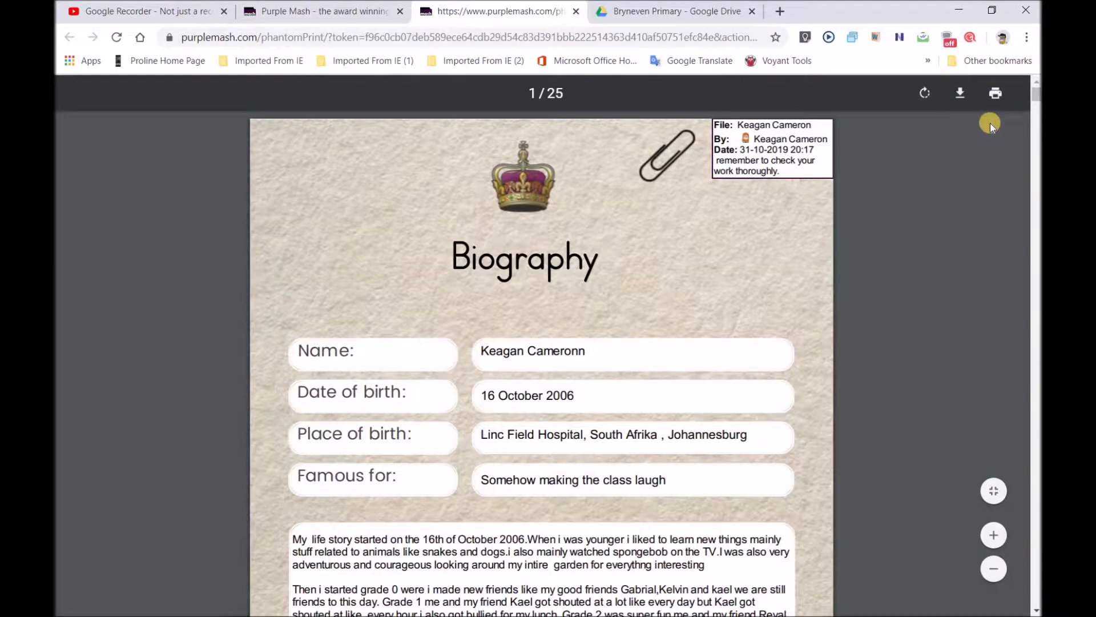
- Look through the first biographies in the PDF and save it to Downloads as 2019-10-04 All About Me Biography.pdf
scroll(728, 189, "down", 15)
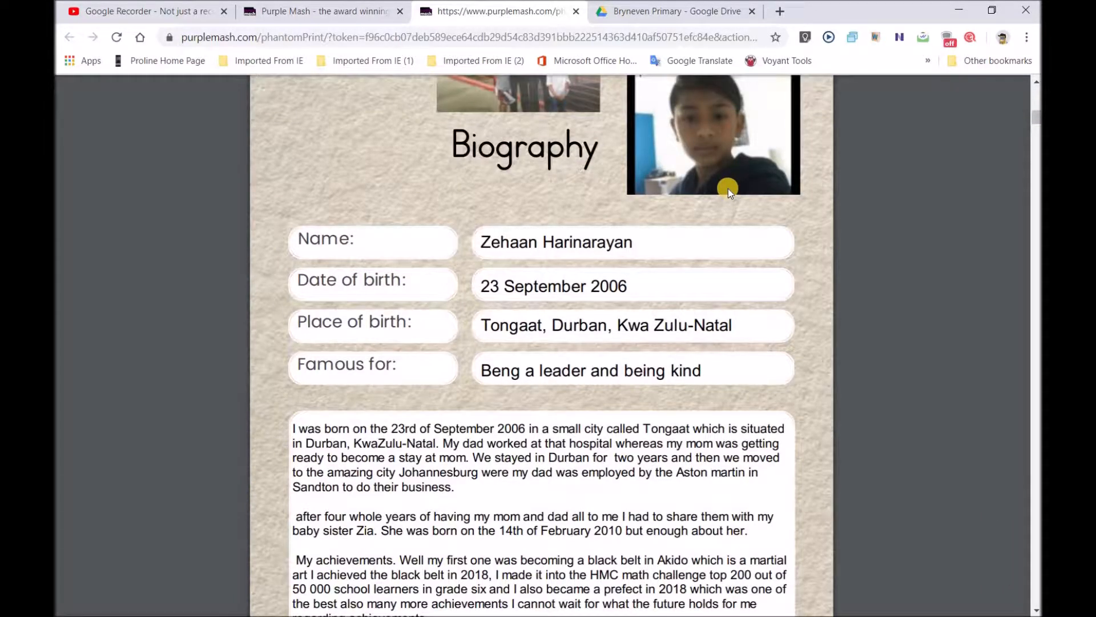
scroll(728, 189, "down", 8)
scroll(728, 188, "down", 8)
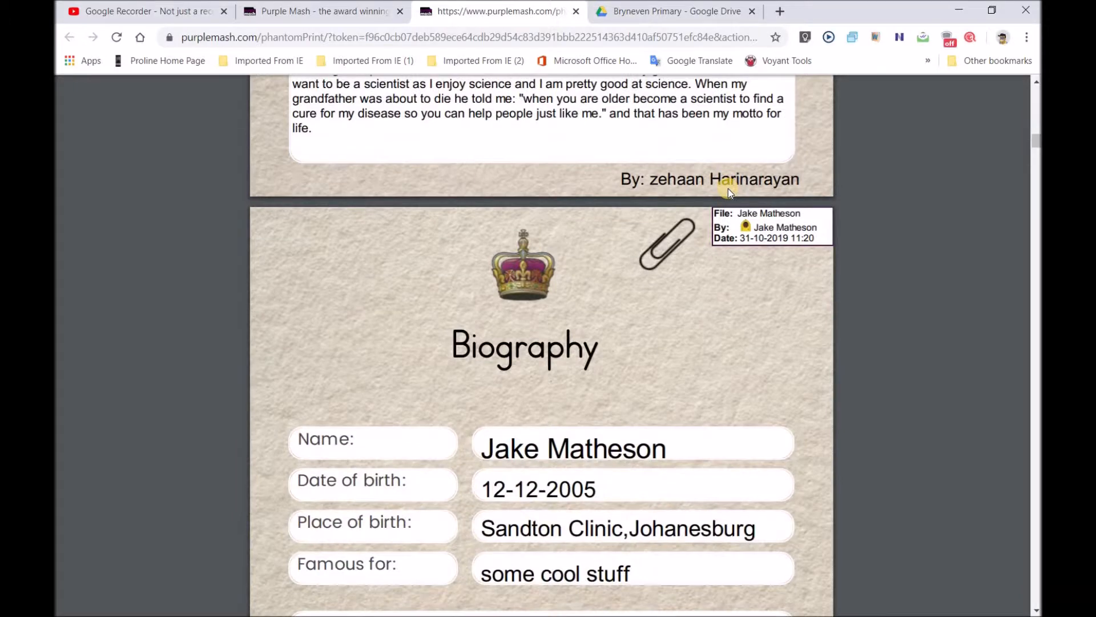
scroll(935, 132, "up", 12)
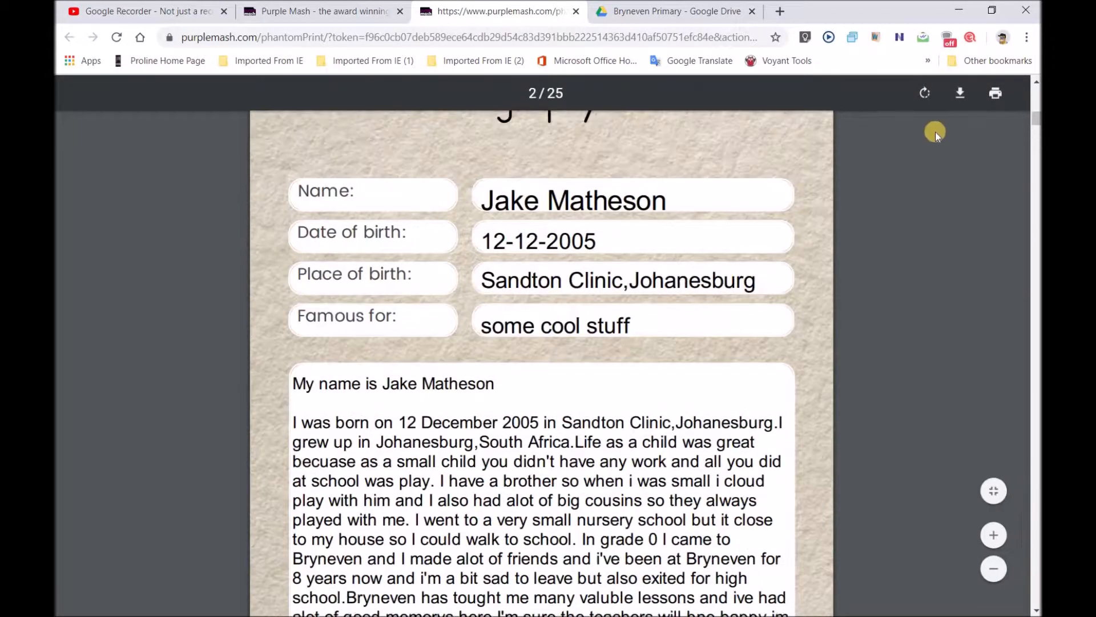
left_click(961, 92)
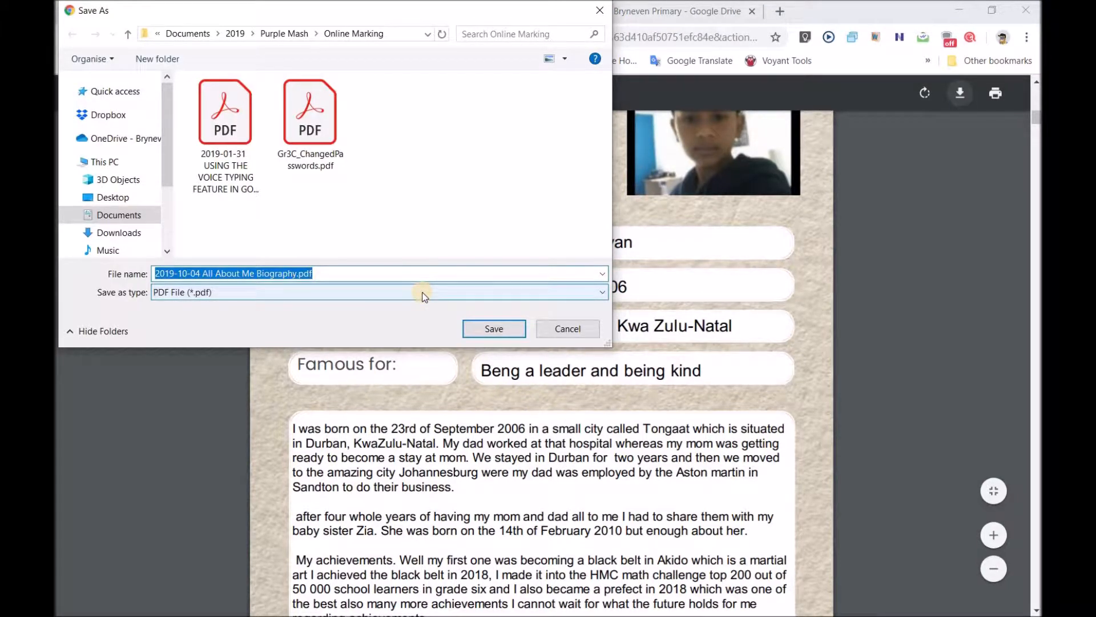
left_click(116, 233)
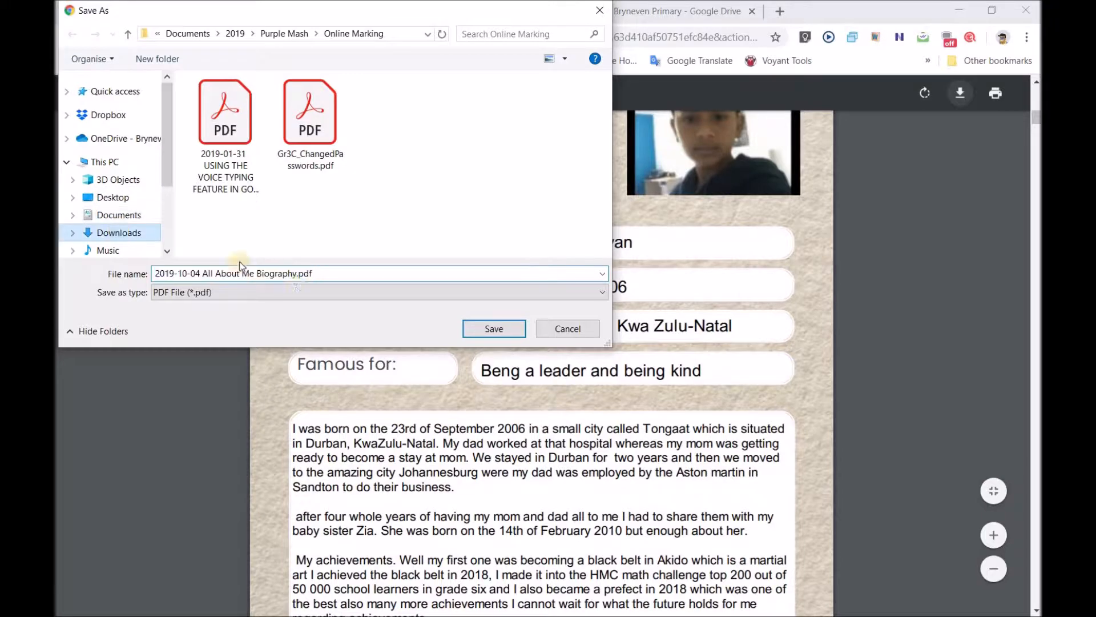
left_click(493, 329)
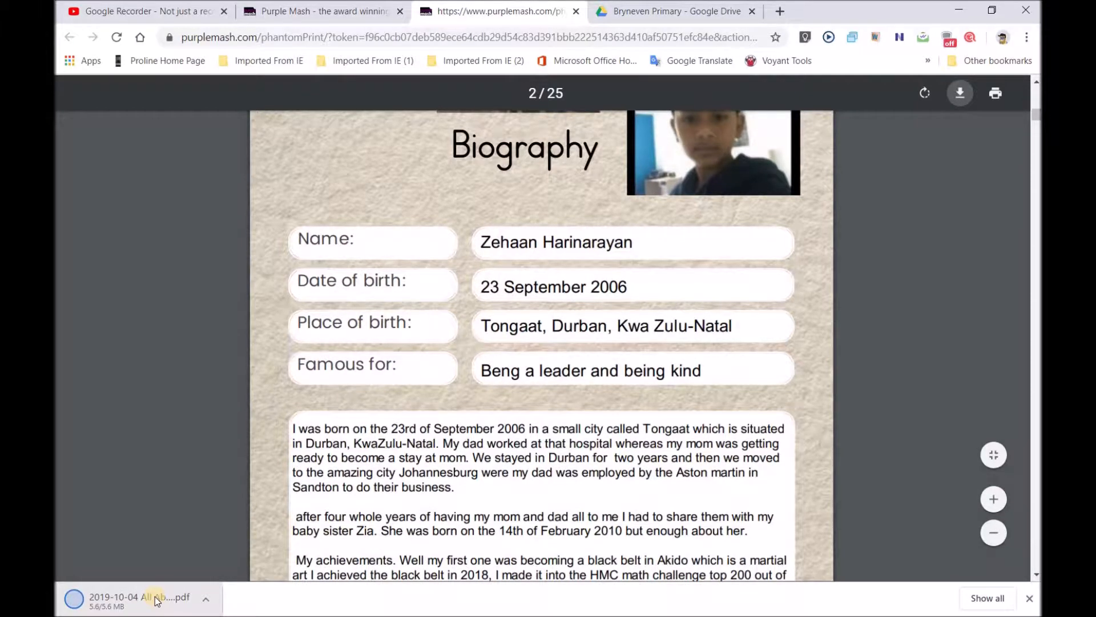
- Open the downloaded PDF in Adobe Acrobat Reader, maximise its window and bring the first pupil's life story into view
left_click(157, 599)
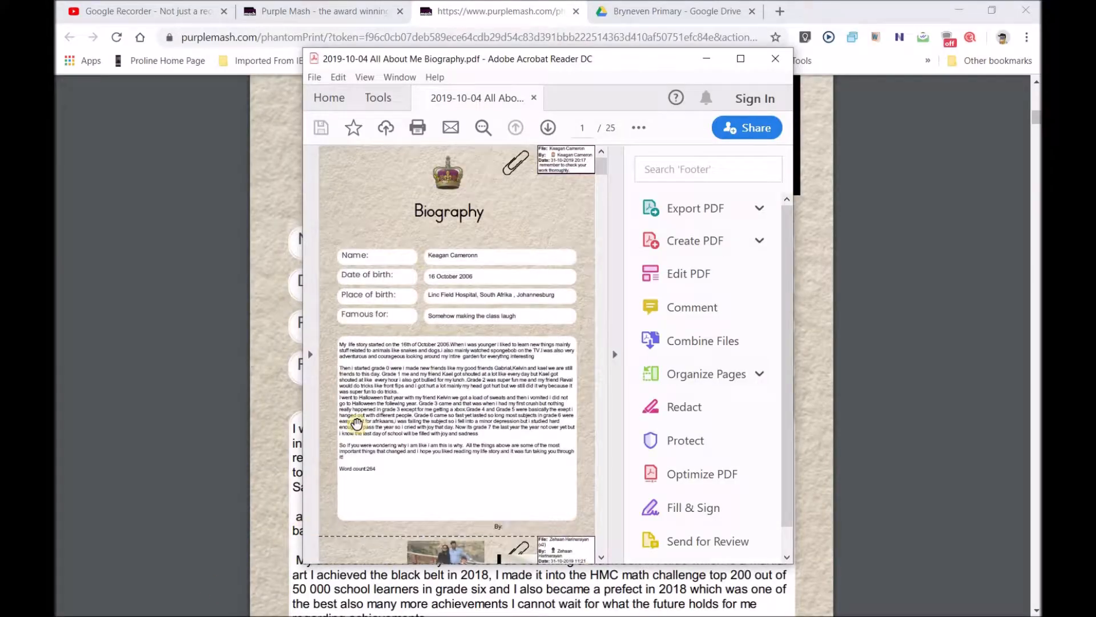
left_click(743, 59)
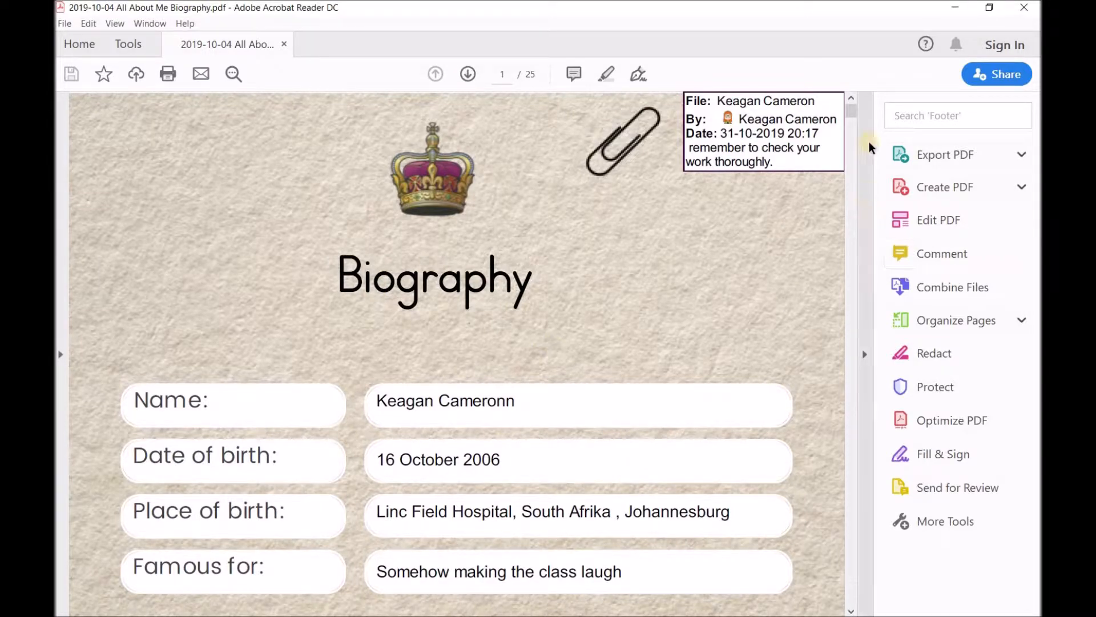
mouse_move(852, 115)
left_mouse_down()
mouse_move(853, 130)
mouse_move(854, 120)
left_mouse_up()
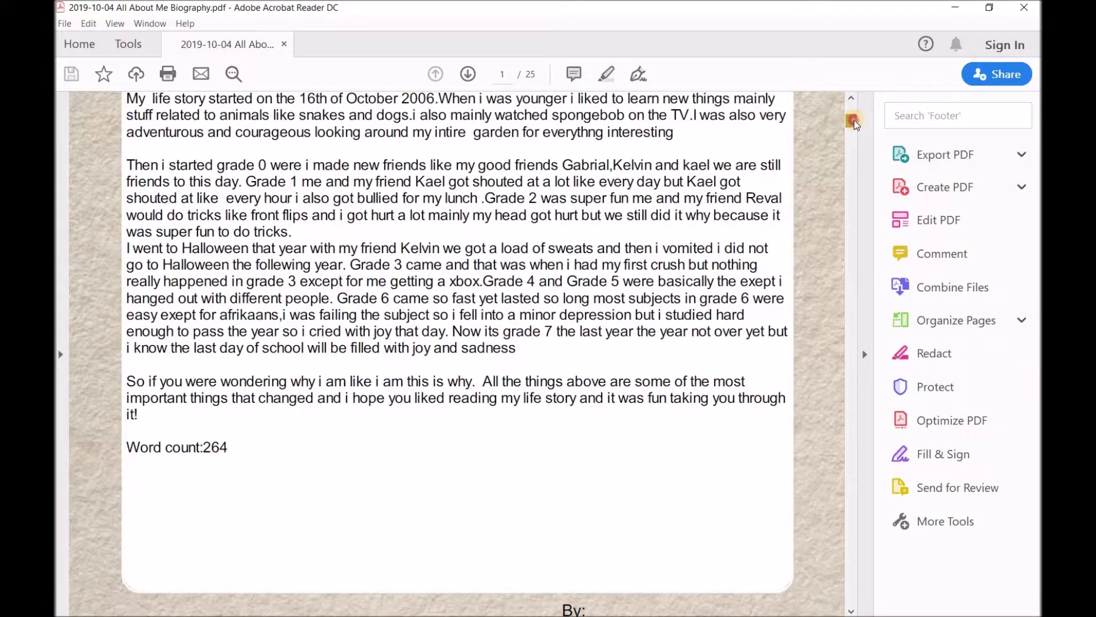
left_click(854, 101)
left_click(854, 100)
left_click(854, 100)
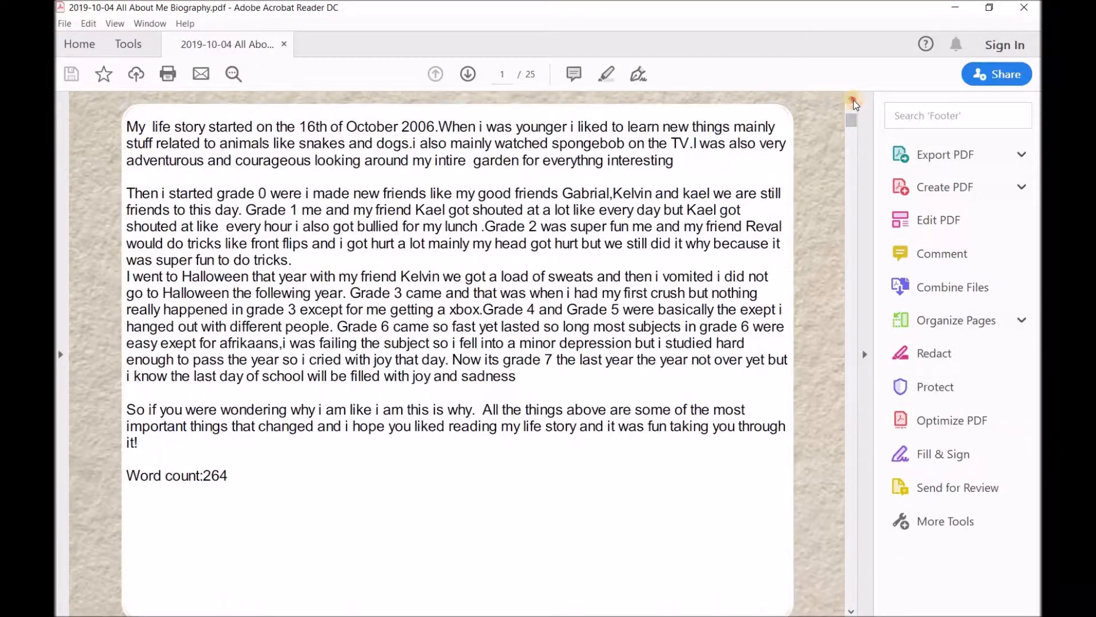
left_click(854, 100)
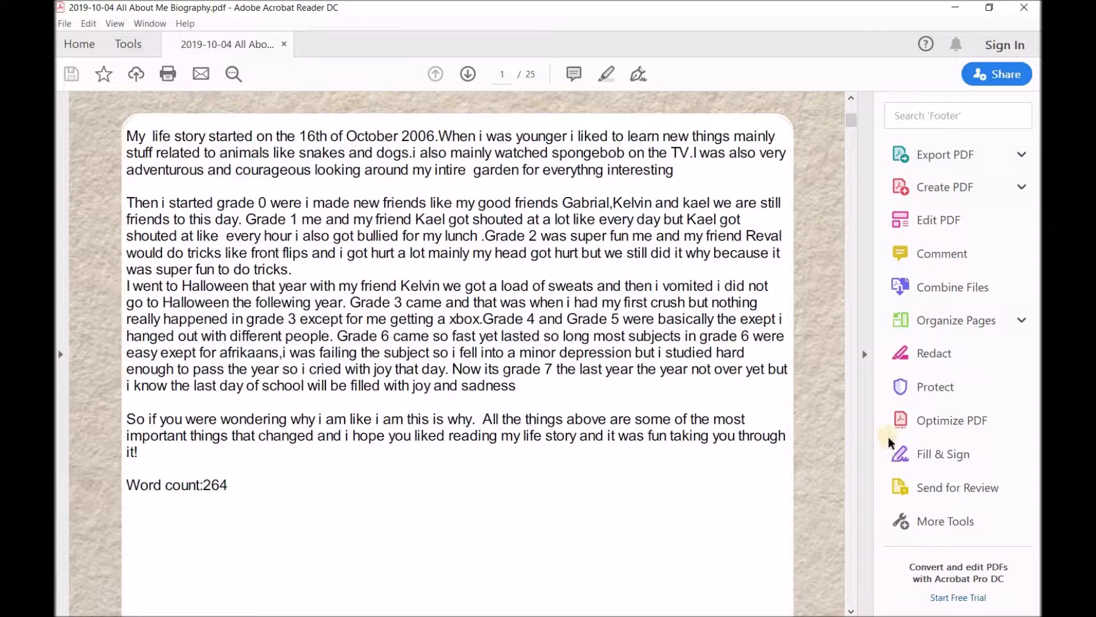
- Open the Stamp tool's Stamps Palette with the English stamps and move it clear of the story's first paragraph
left_click(923, 519)
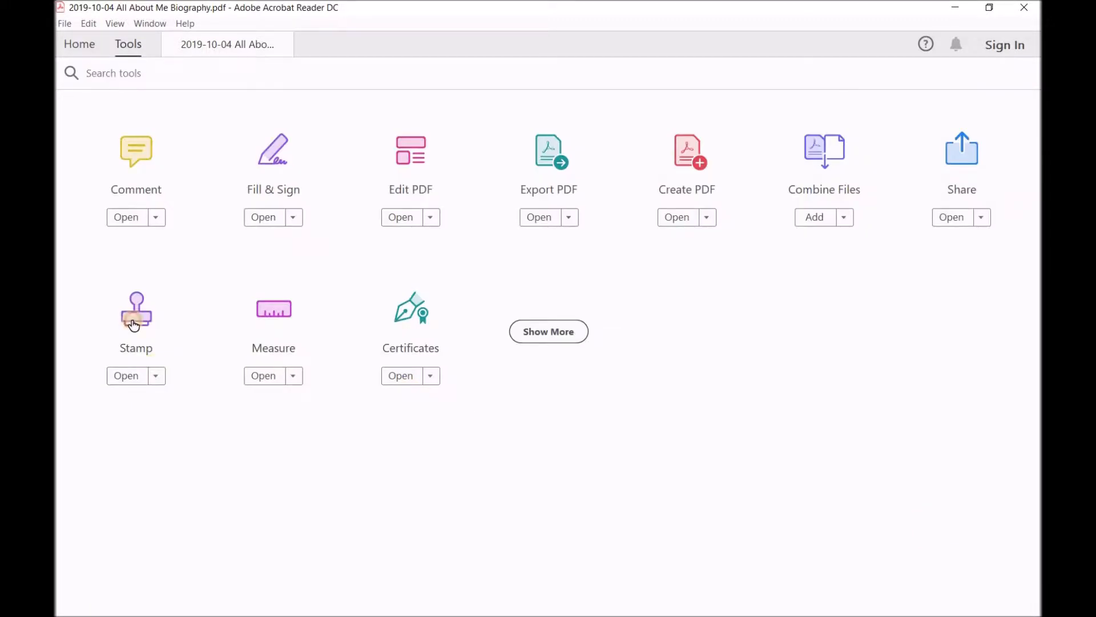
left_click(134, 326)
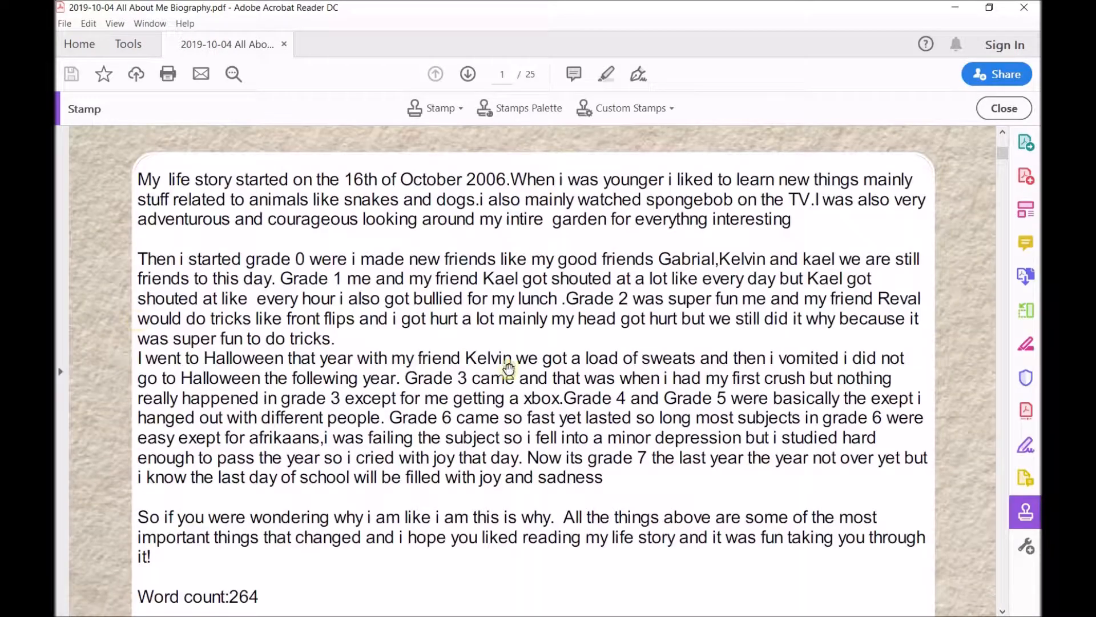
left_click(523, 108)
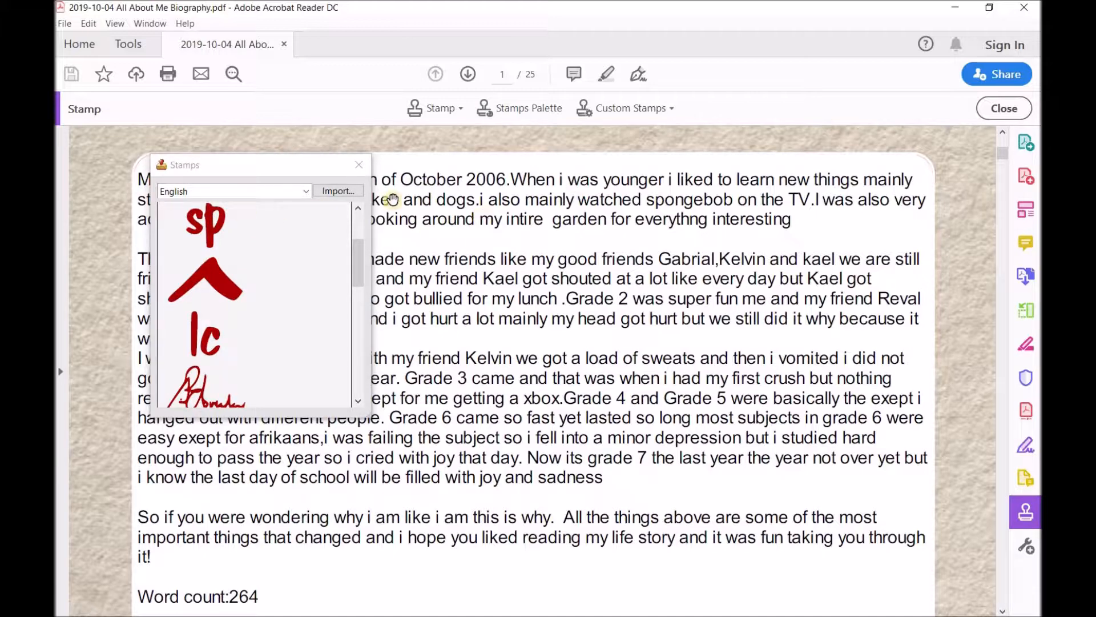
left_click_drag(258, 164, 257, 289)
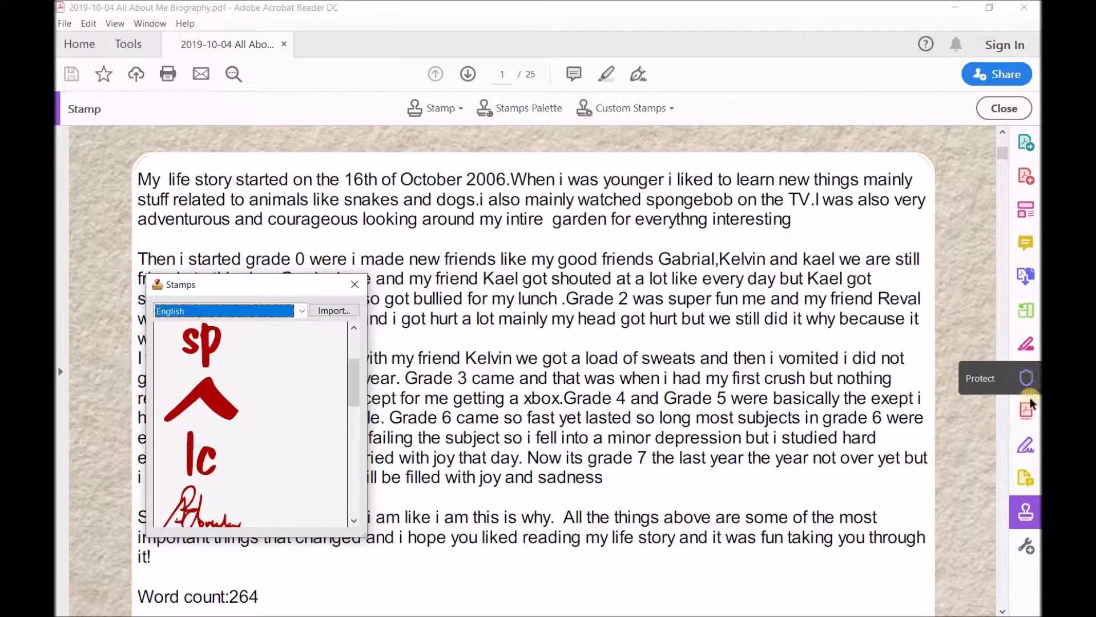
- Underline the two lowercase "i" pronouns in the story's first line in red using the Fill & Sign line tool
left_click(1027, 446)
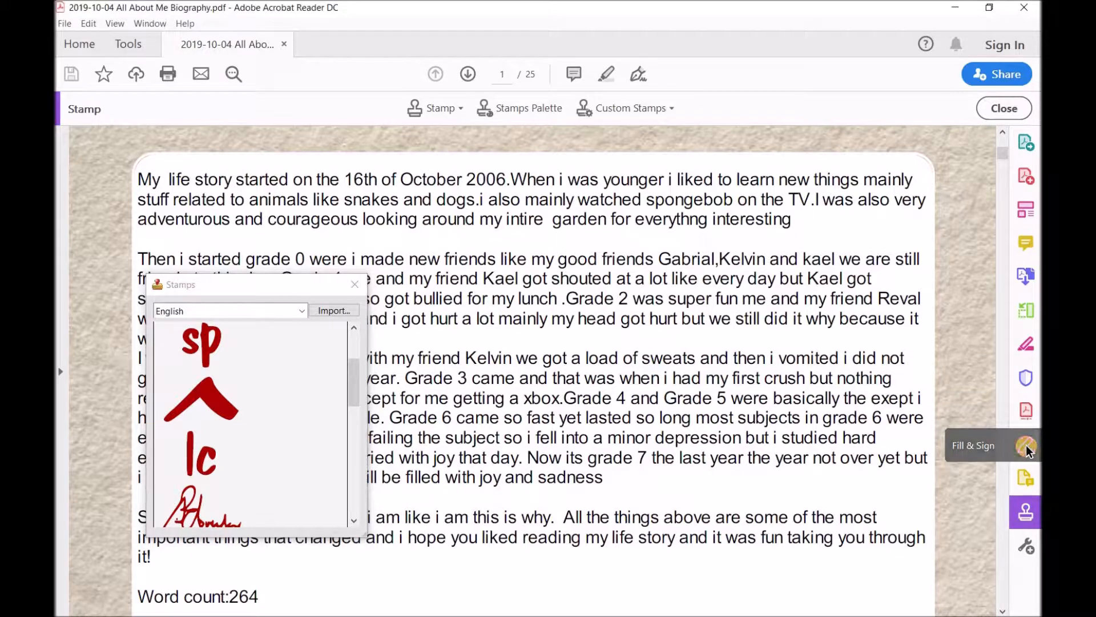
left_click(444, 500)
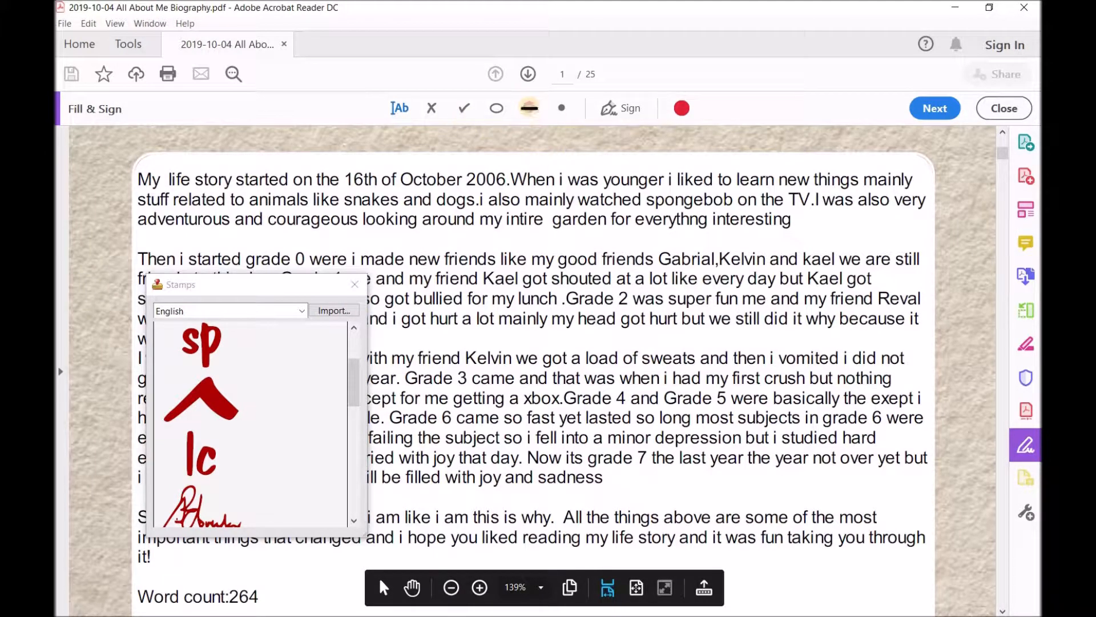
left_click(530, 108)
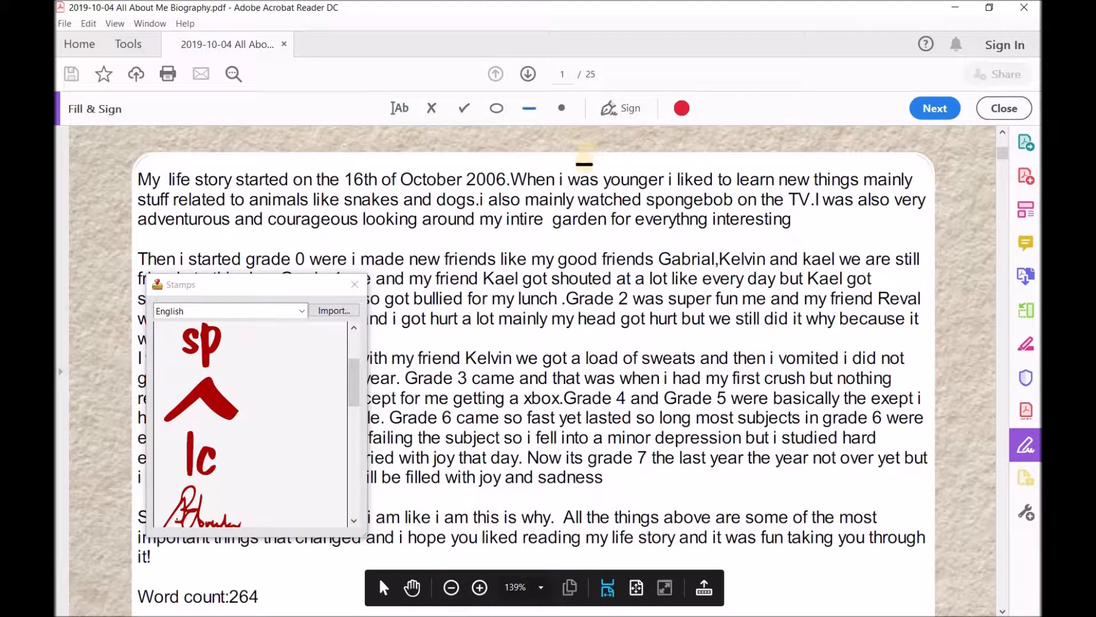
left_click(562, 188)
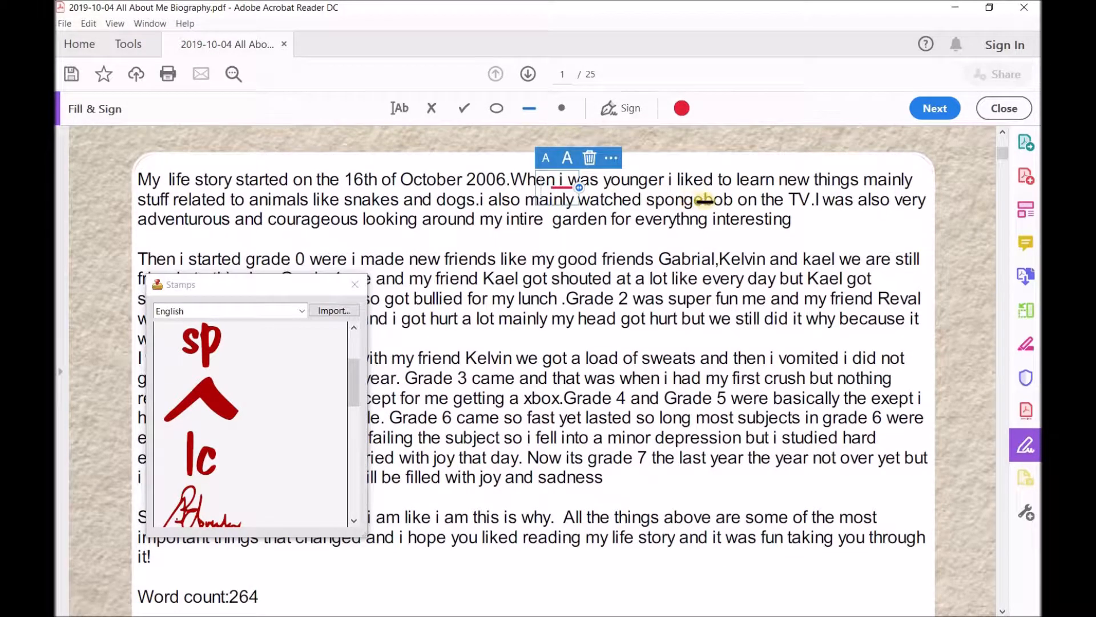
left_click(673, 188)
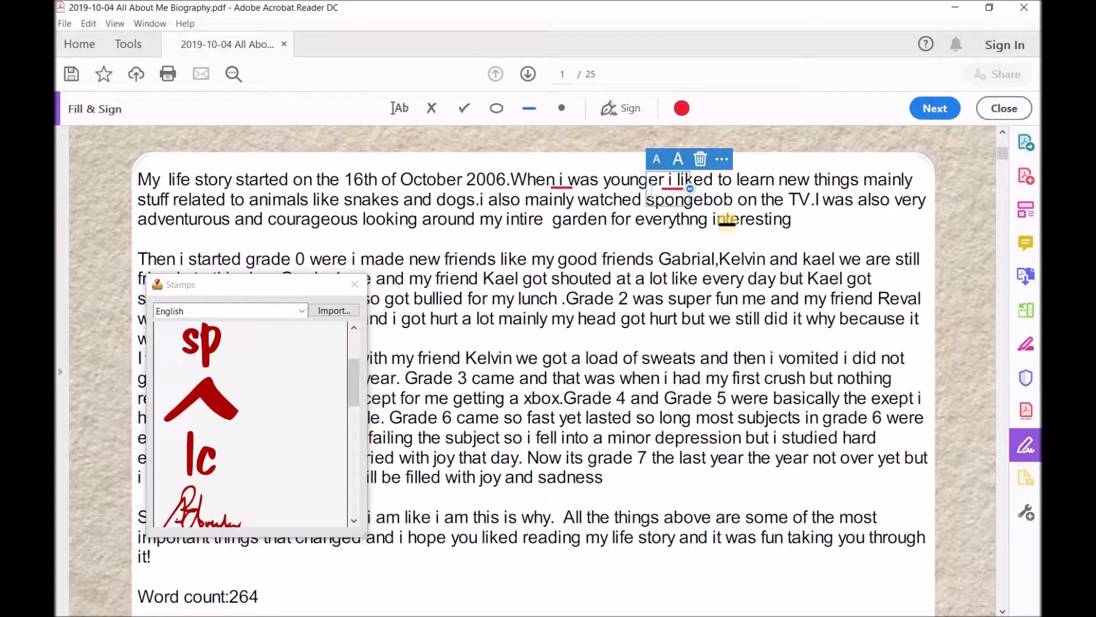
- Stamp the red "sp" spelling mark in the margin beside the first line of the pupil's life story
left_click(206, 345)
left_click(411, 363)
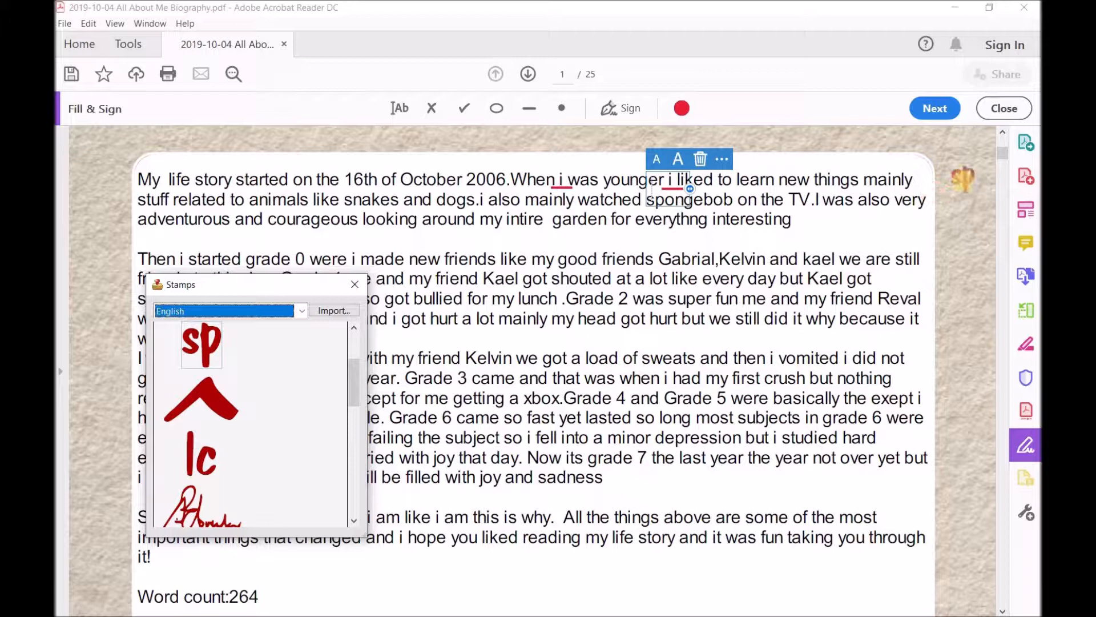
left_click(962, 181)
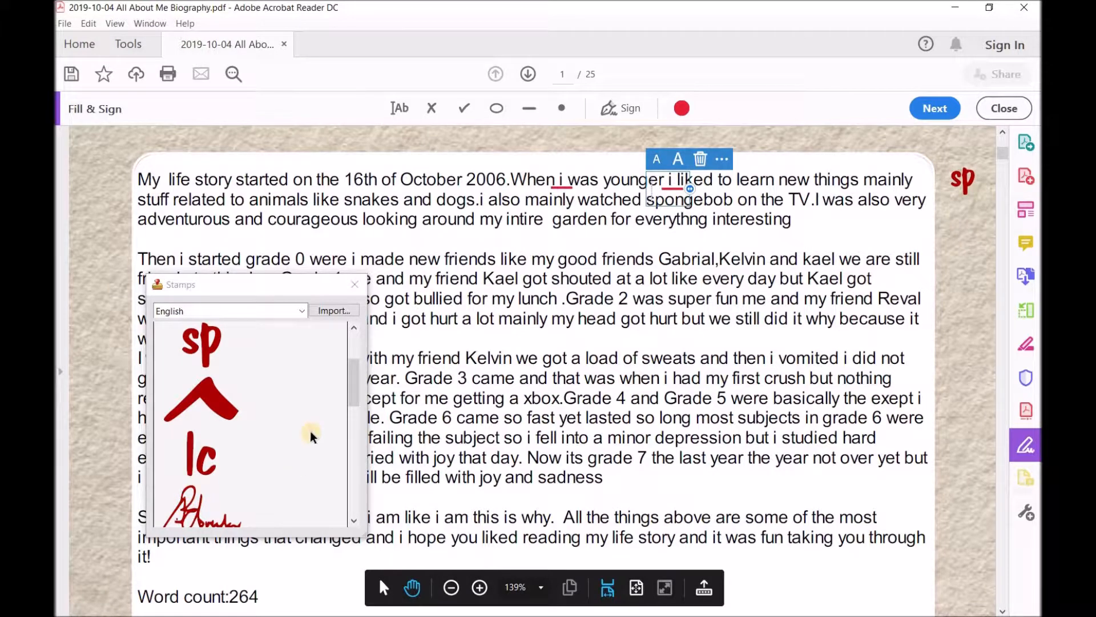
- Place the teacher's signature stamp near the end of the story and move it into the blank space below the text
mouse_move(354, 379)
left_mouse_down()
mouse_move(354, 350)
mouse_move(366, 429)
left_mouse_up()
left_click(207, 367)
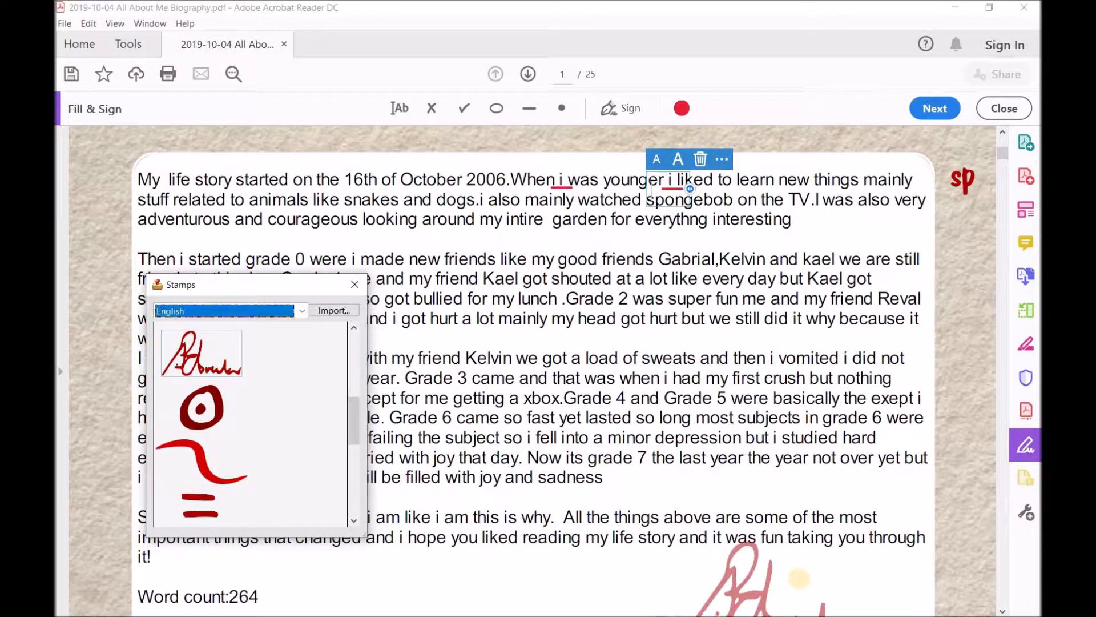
left_click(844, 551)
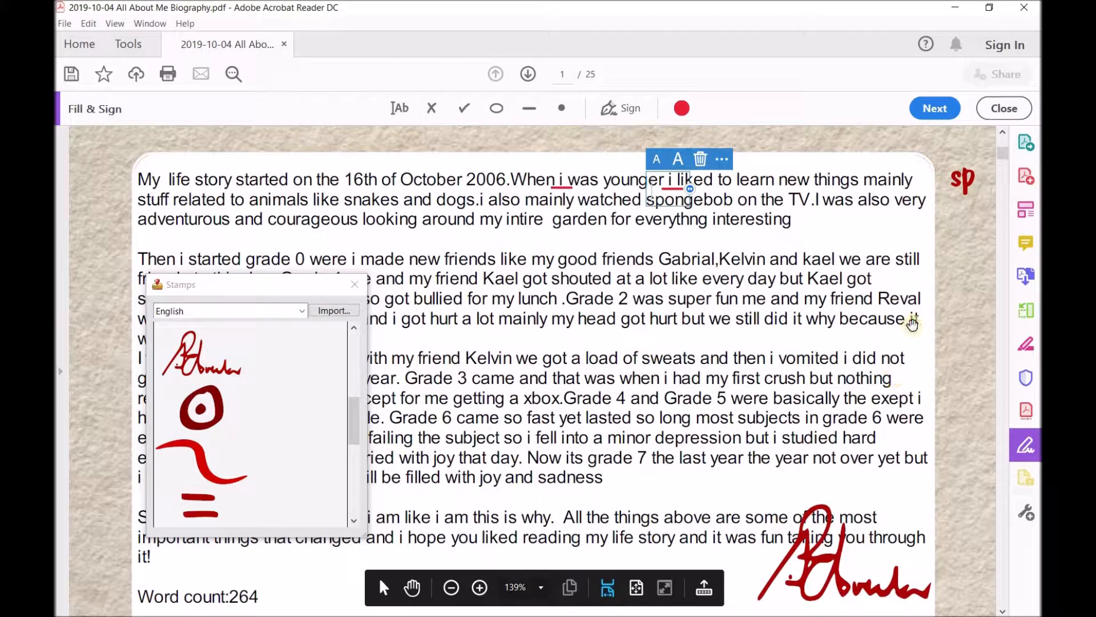
scroll(1003, 612, "down", 5)
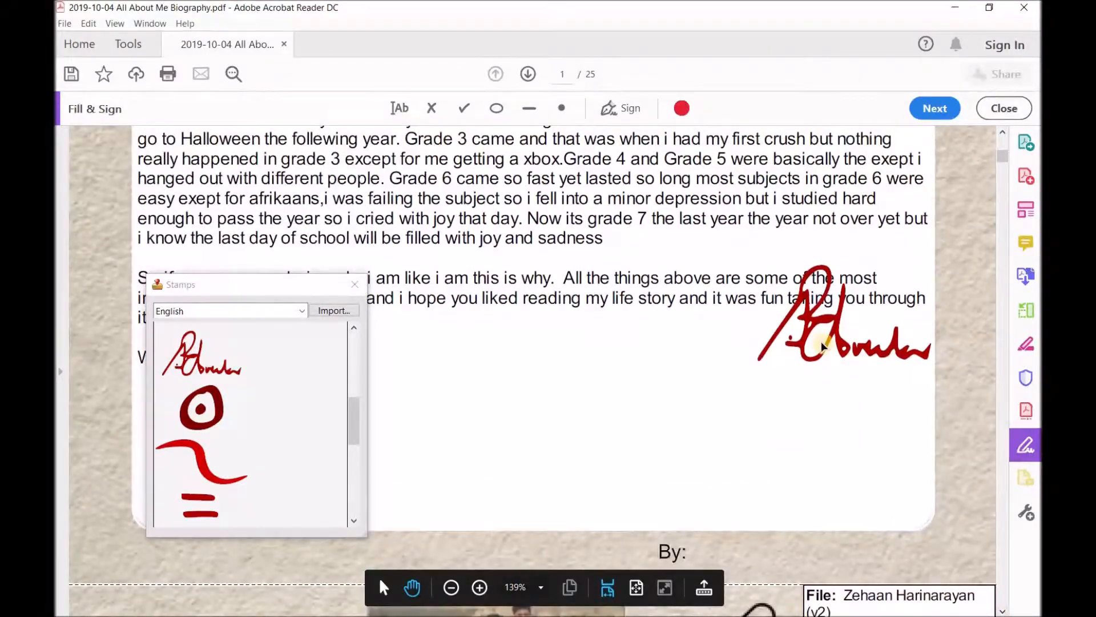
left_click_drag(831, 341, 809, 418)
left_click(960, 412)
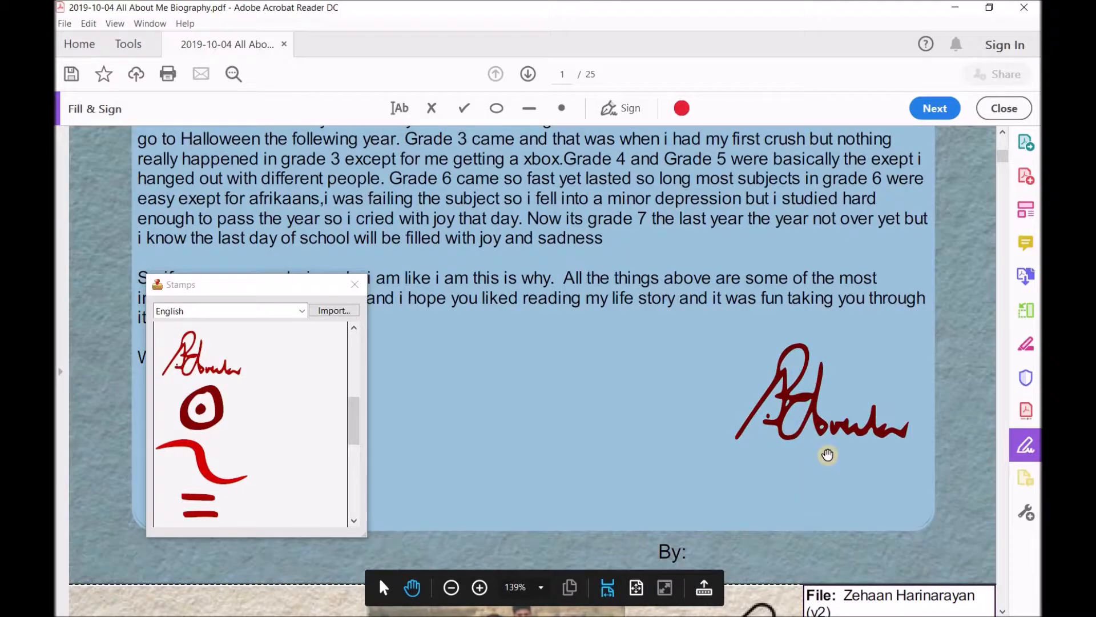
- Enlarge the signature stamp, extending it down and to the left within the blank space
left_click(796, 425)
mouse_move(736, 441)
left_mouse_down()
mouse_move(692, 474)
mouse_move(690, 464)
left_mouse_up()
left_click(972, 373)
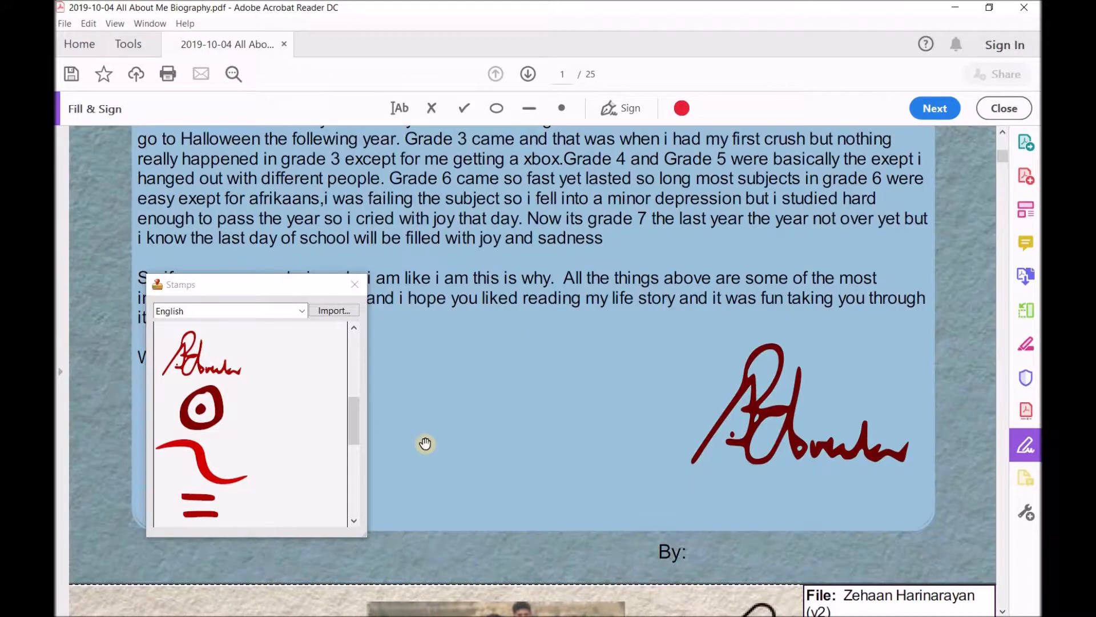
- Add the red text comment "Remember to capitalize the I in your writing" on two lines beside the signature using the Fill & Sign text tool
left_click(593, 426)
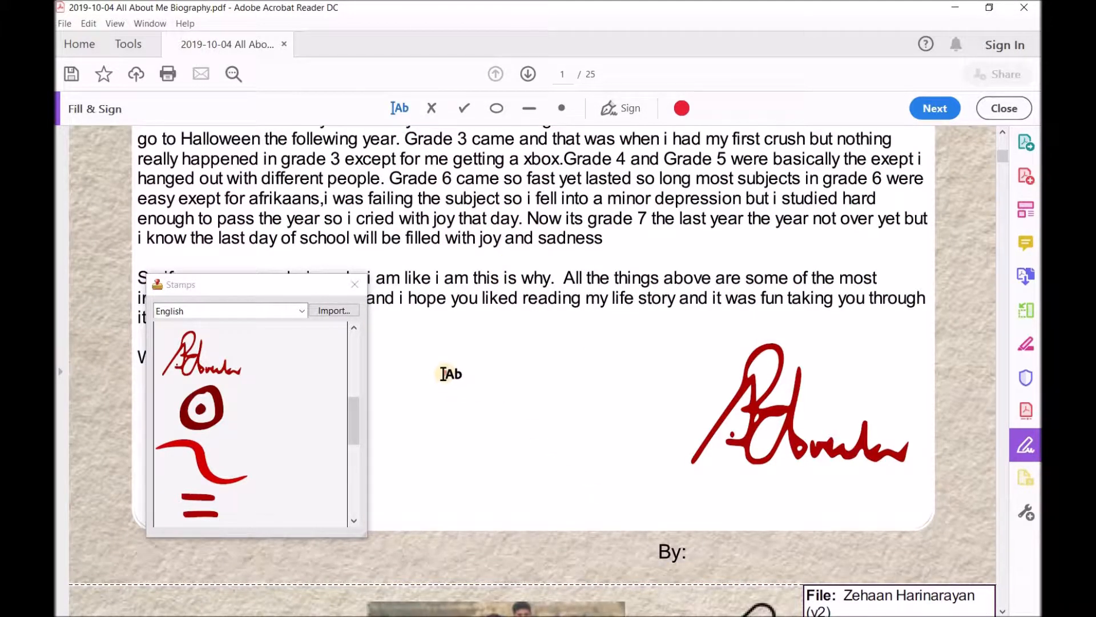
left_click(569, 380)
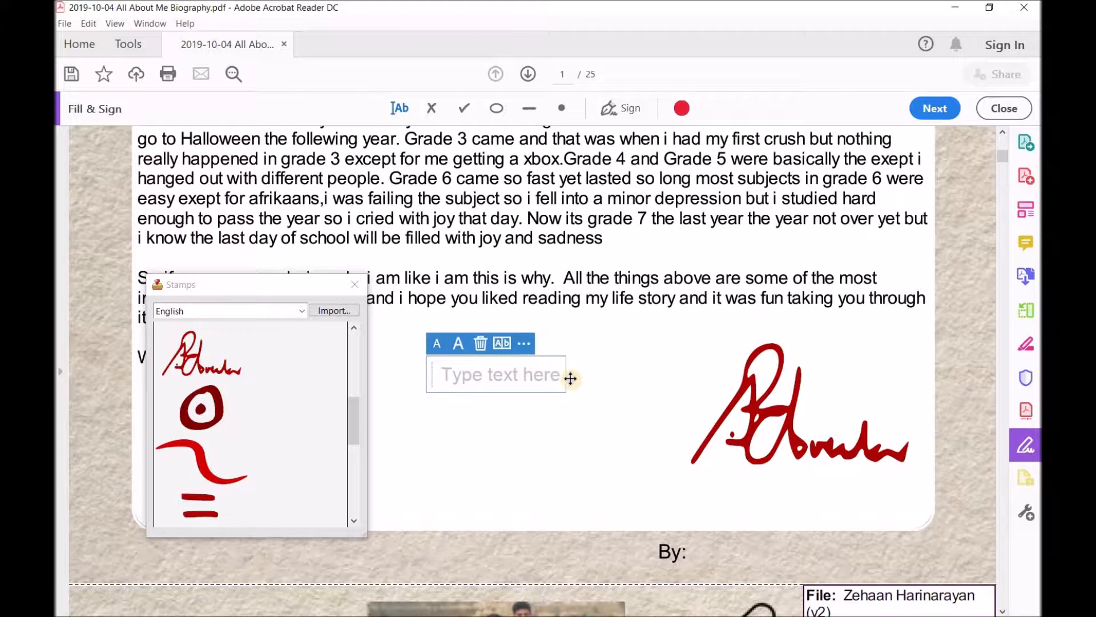
type("Rem")
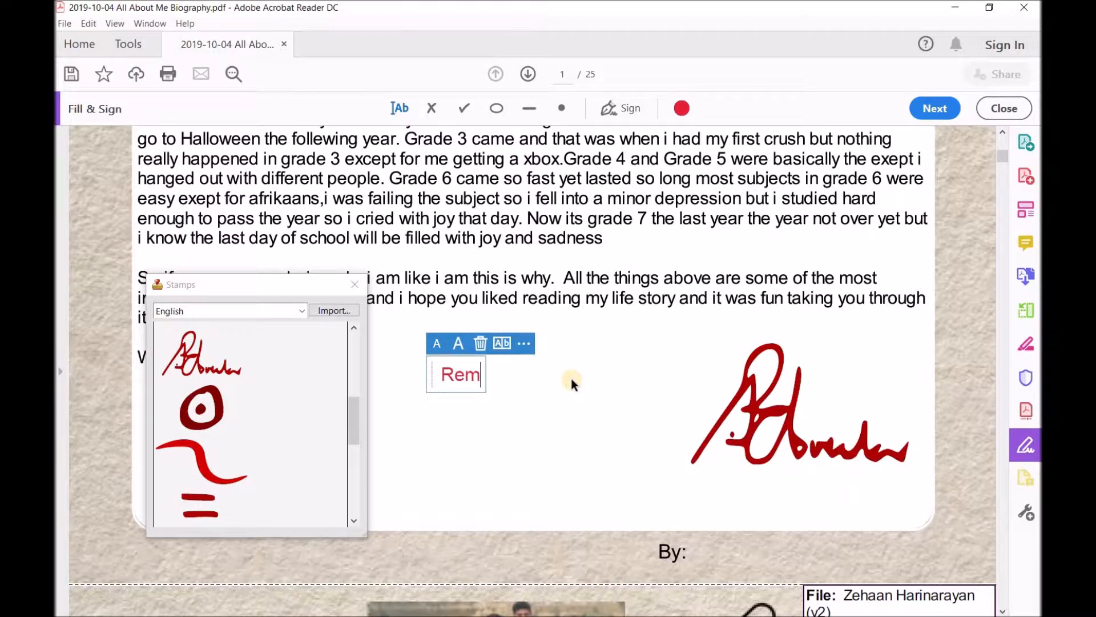
type("ember to ")
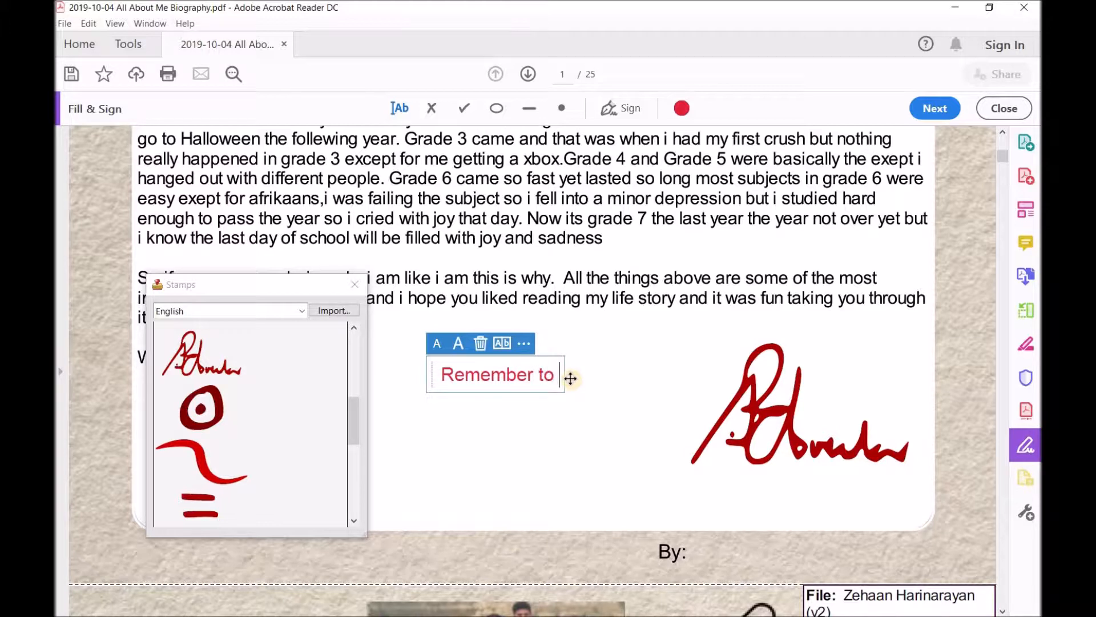
type("captia")
key("BackSpace")
key("BackSpace")
key("BackSpace")
type("italize the ")
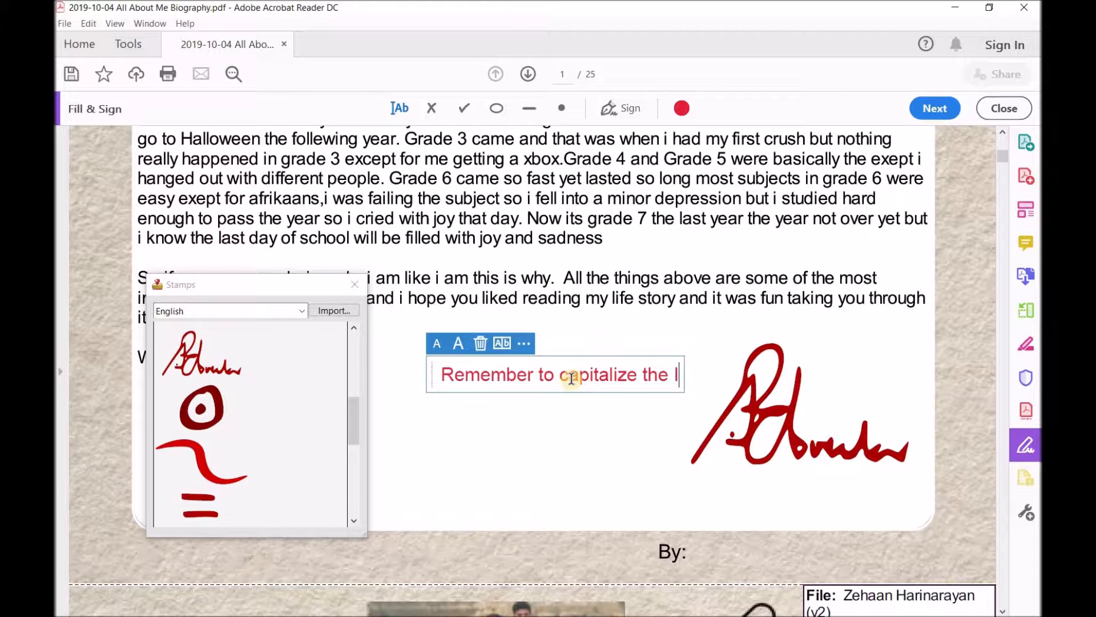
type("I in")
key("BackSpace")
type("in")
key("Return")
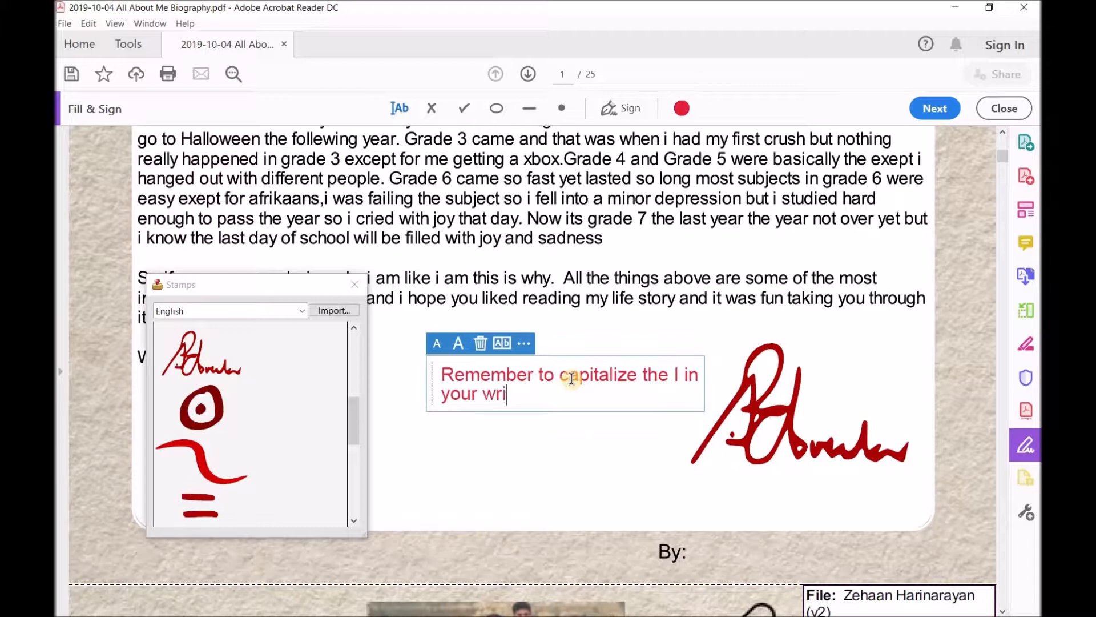
scroll(418, 389, "up", 5)
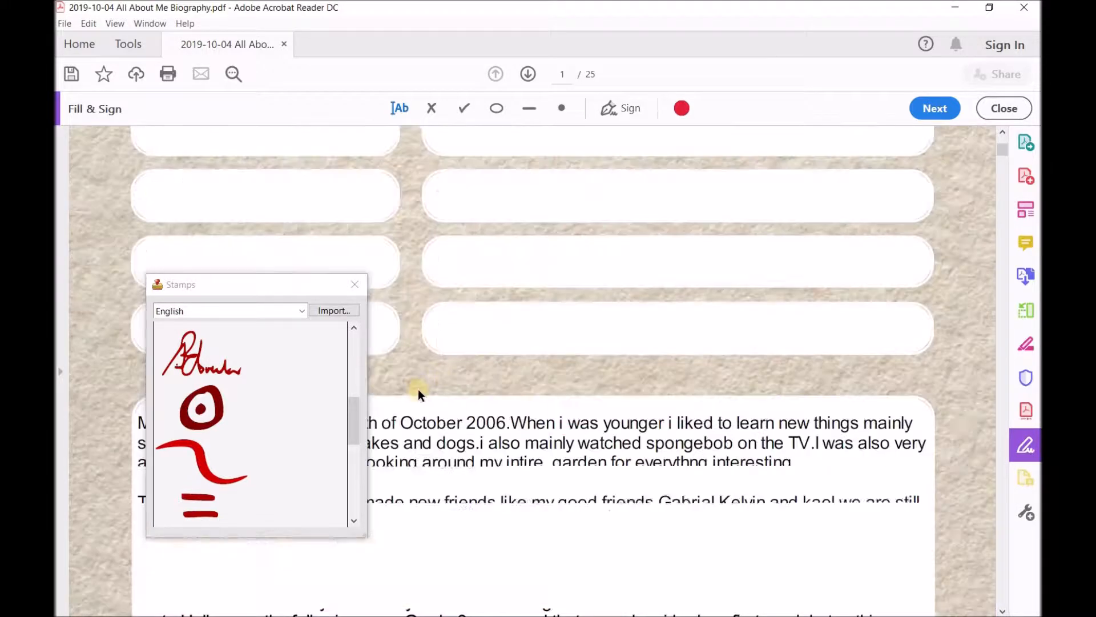
scroll(530, 393, "down", 5)
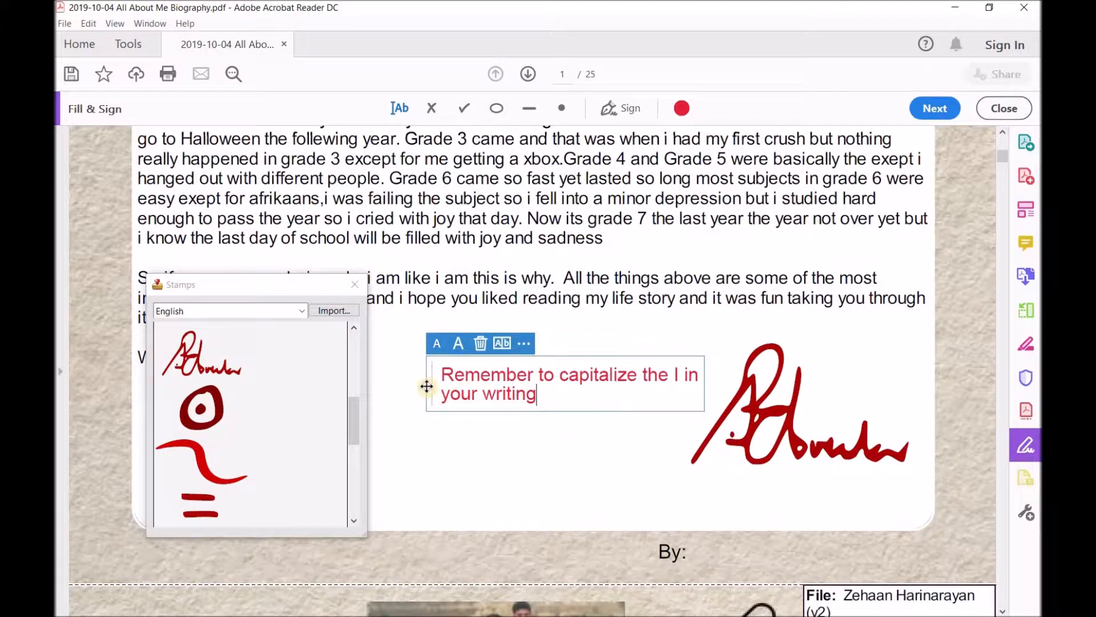
- Move the capitalization comment slightly left, further from the signature, and deselect it
left_click_drag(427, 386, 418, 325)
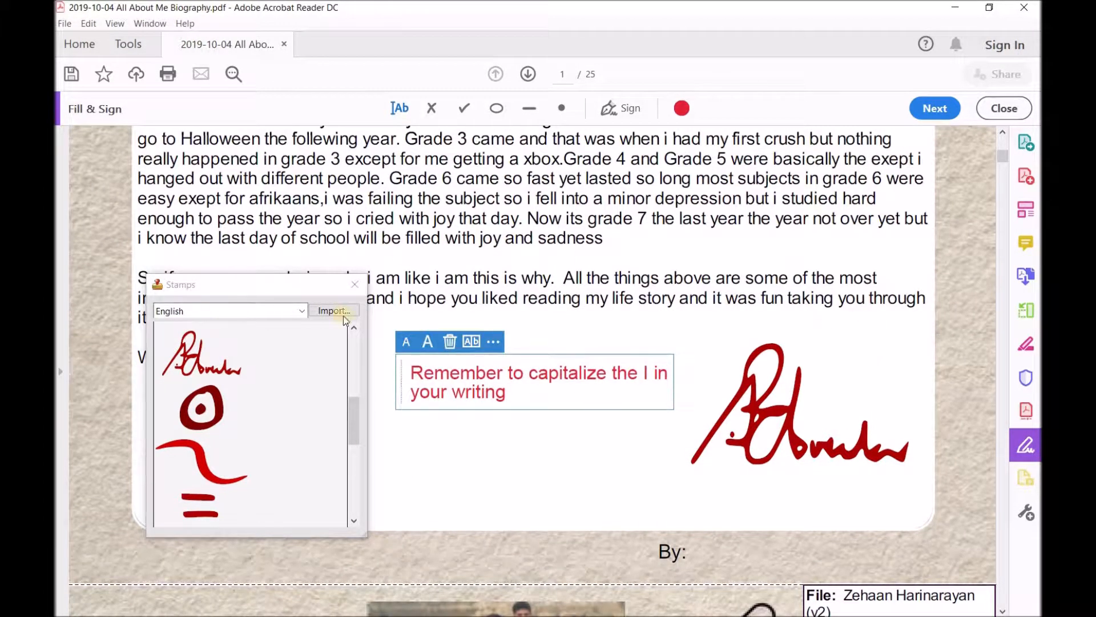
left_click(415, 111)
left_click(952, 346)
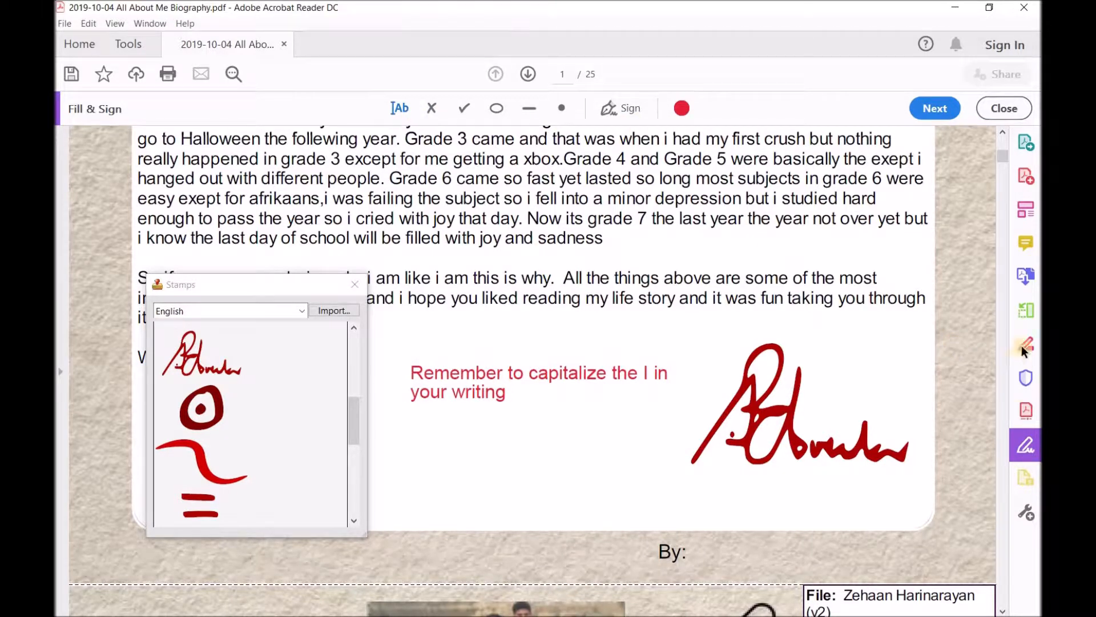
- Insert the suggested comment "Remember to capitalize the I in your writing" below the second pupil's first paragraph, and delete it again
left_click(1000, 611)
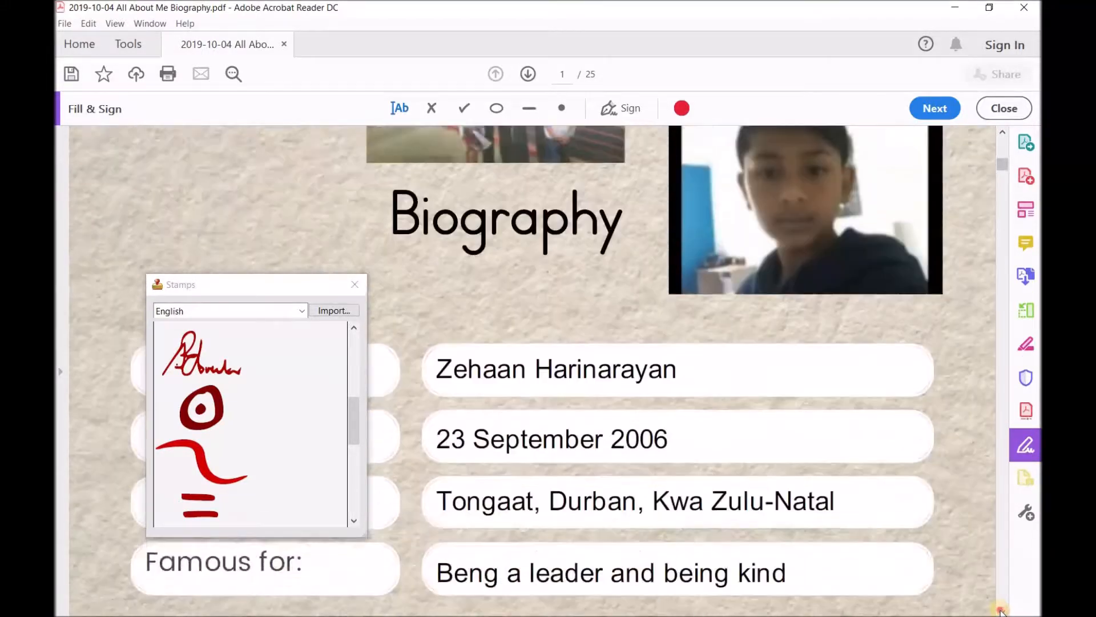
left_click(1001, 611)
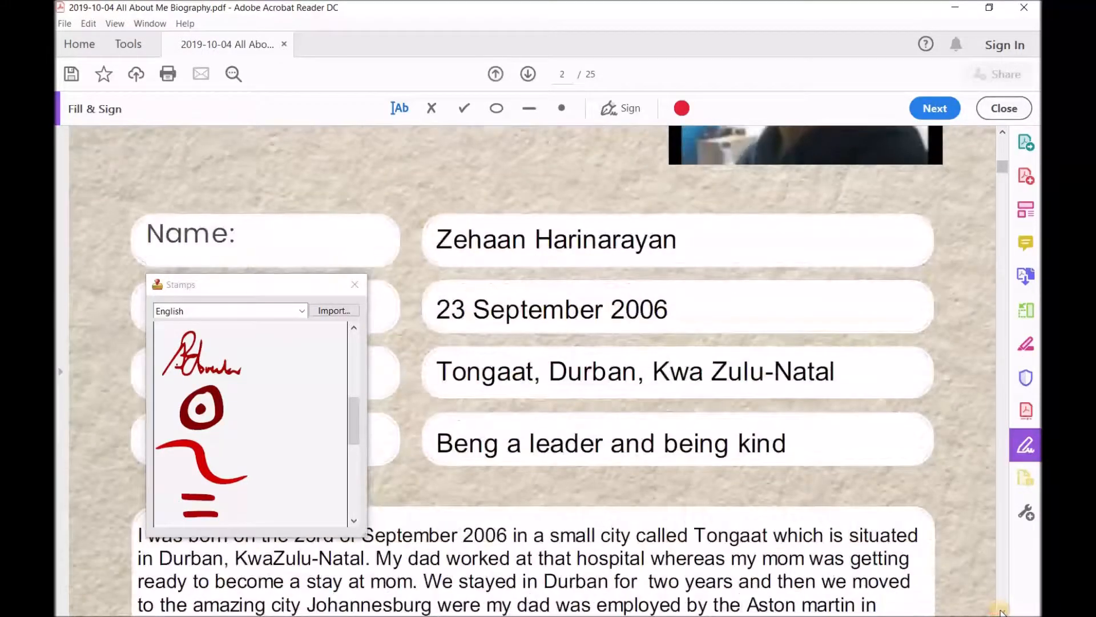
left_click(1003, 611)
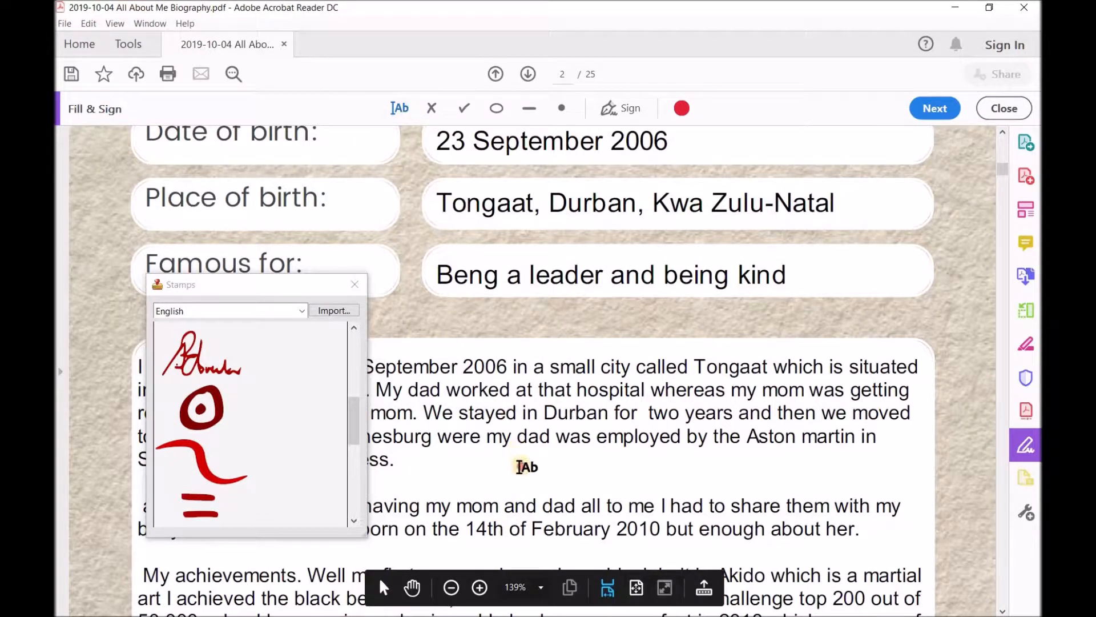
left_click(519, 464)
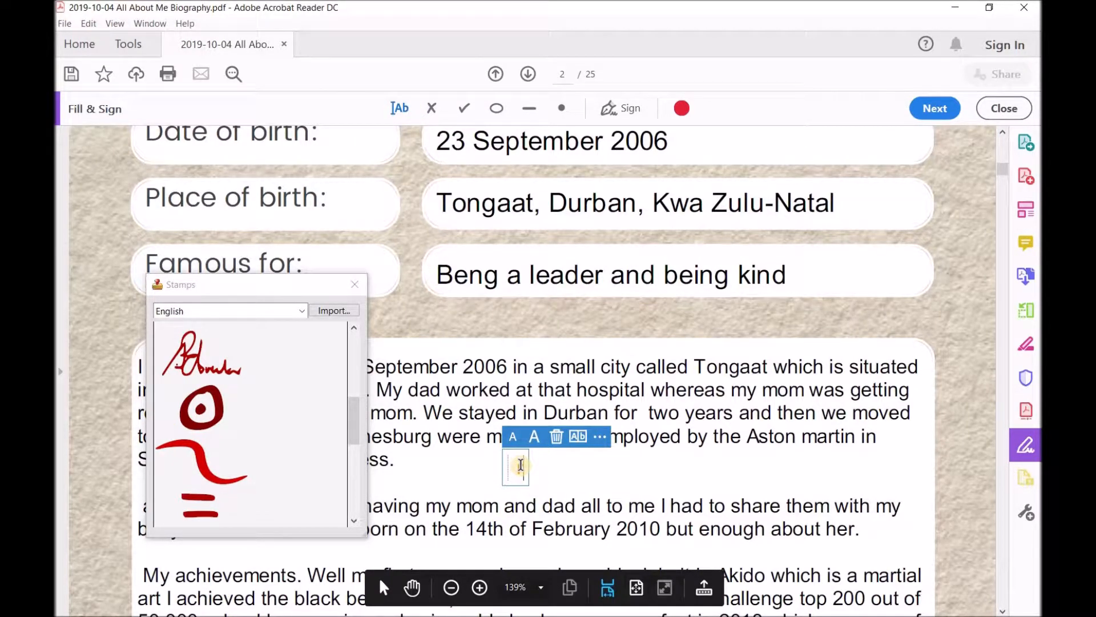
scroll(521, 463, "down", 1)
type("rem")
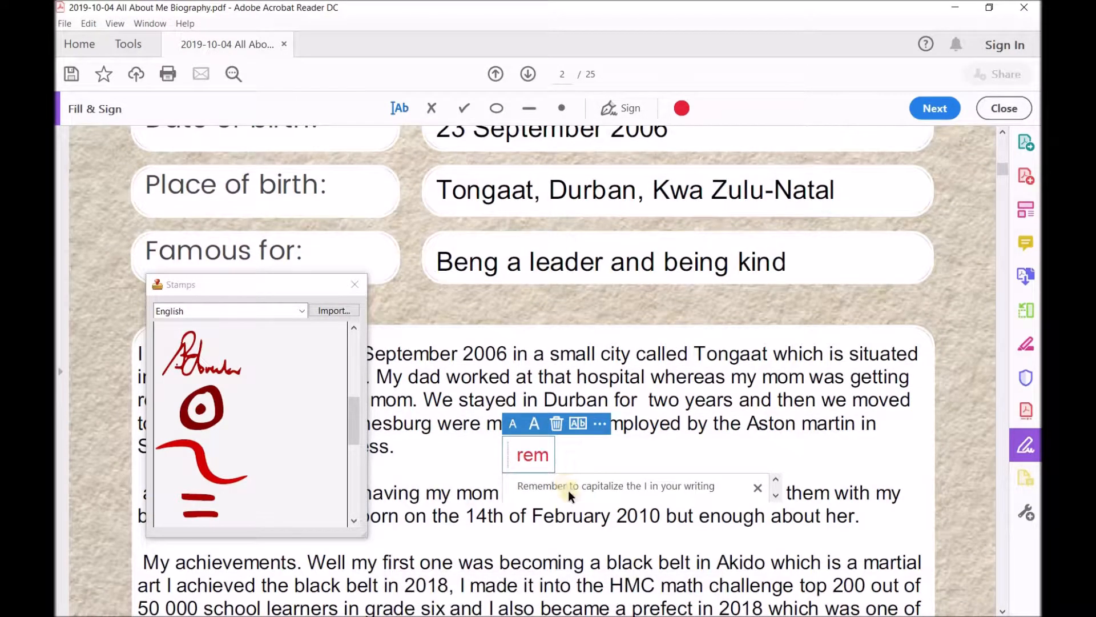
left_click(553, 492)
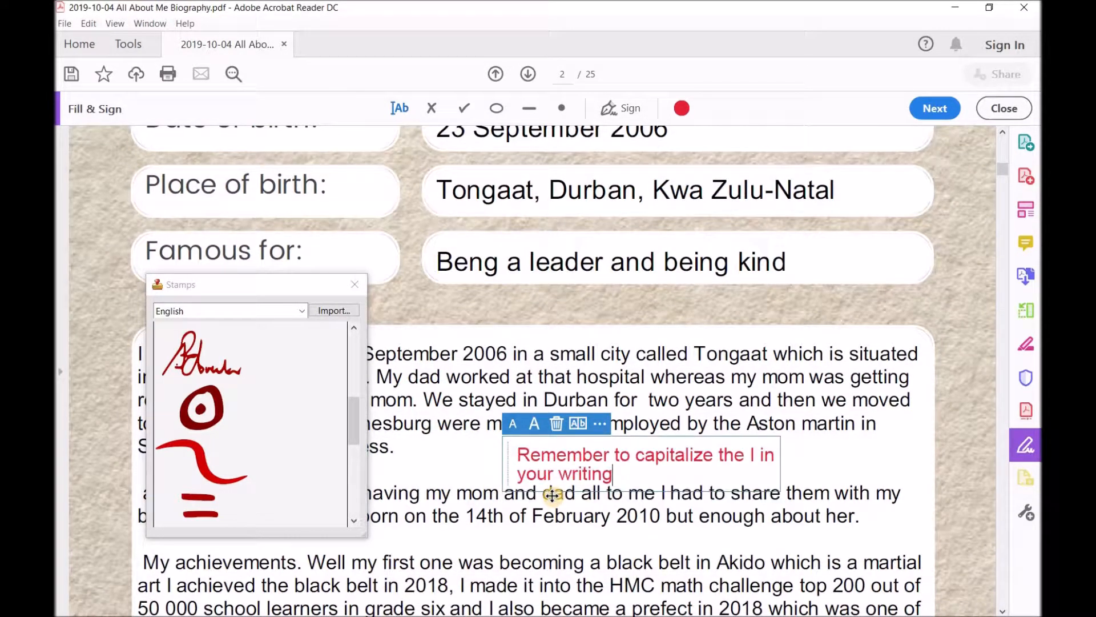
left_click(557, 423)
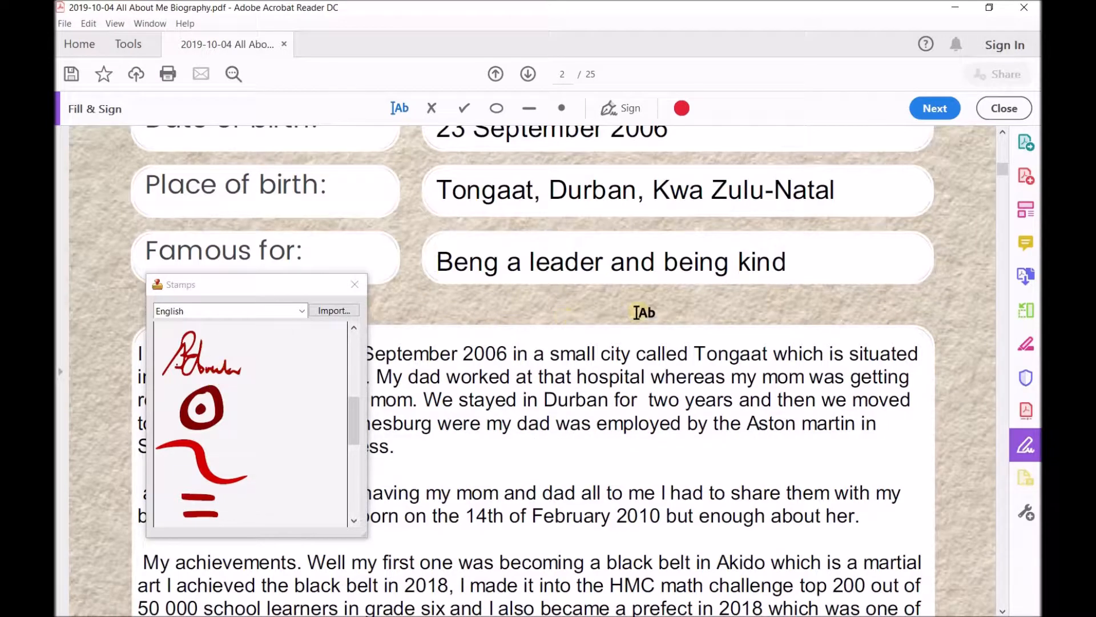
- Return the stamps list to its beginning, look through the biographies as far as page 8 and go back to page 1
left_click_drag(352, 405, 358, 328)
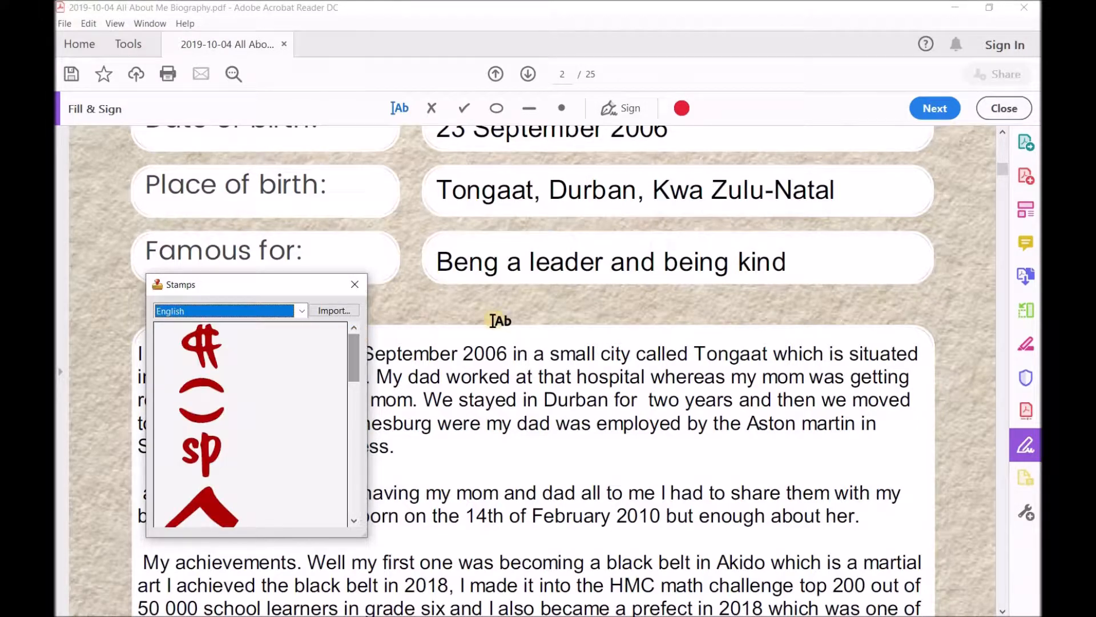
left_click_drag(1005, 164, 1012, 272)
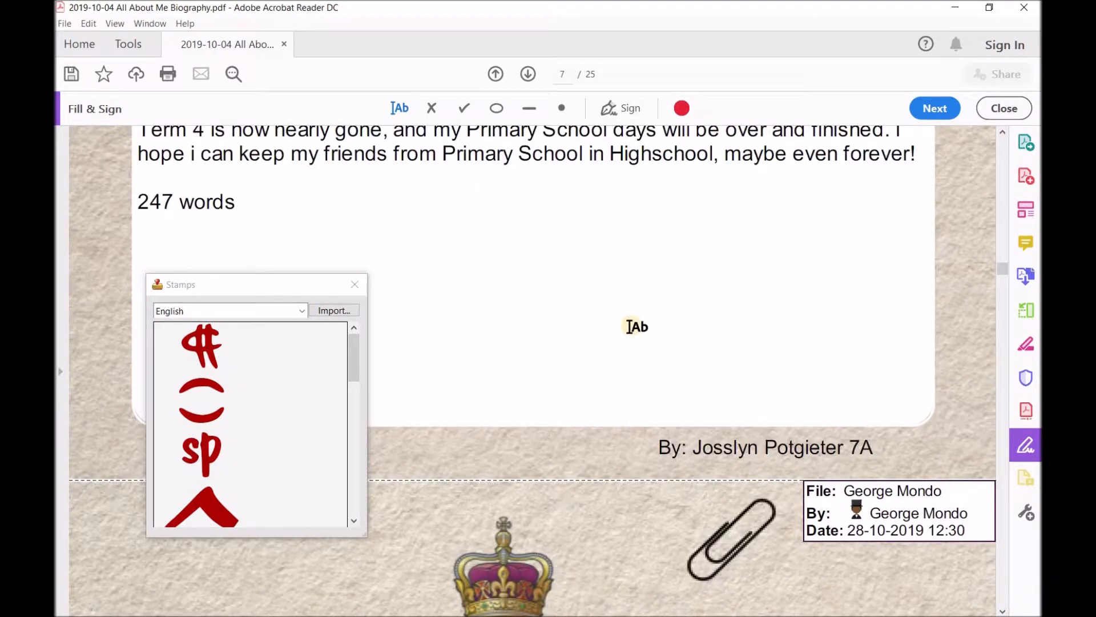
scroll(637, 326, "down", 5)
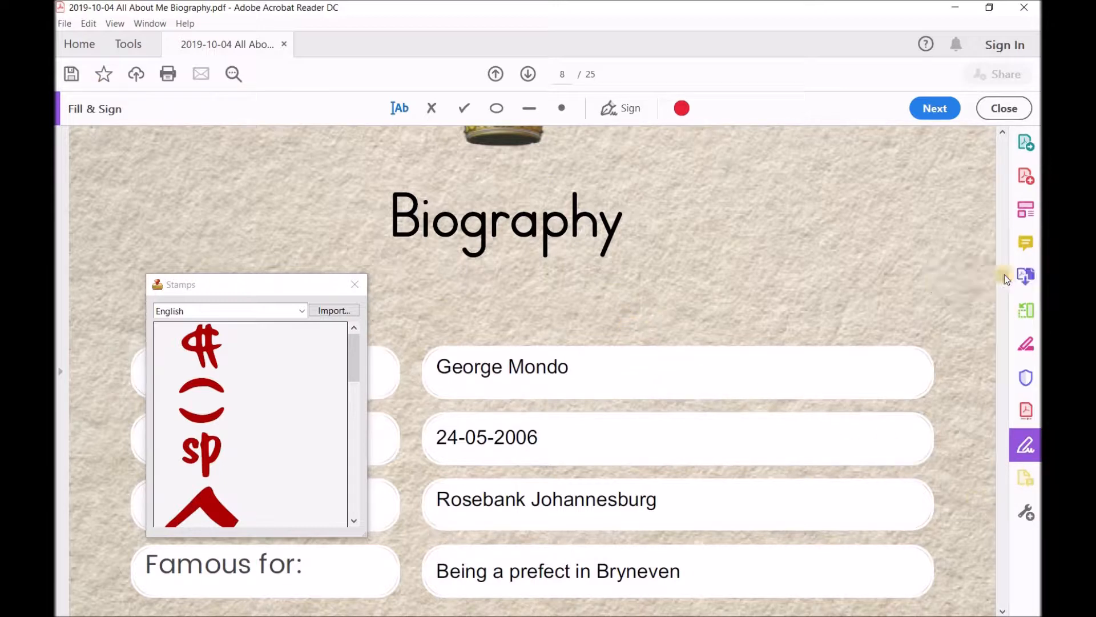
left_click_drag(1003, 276, 1004, 133)
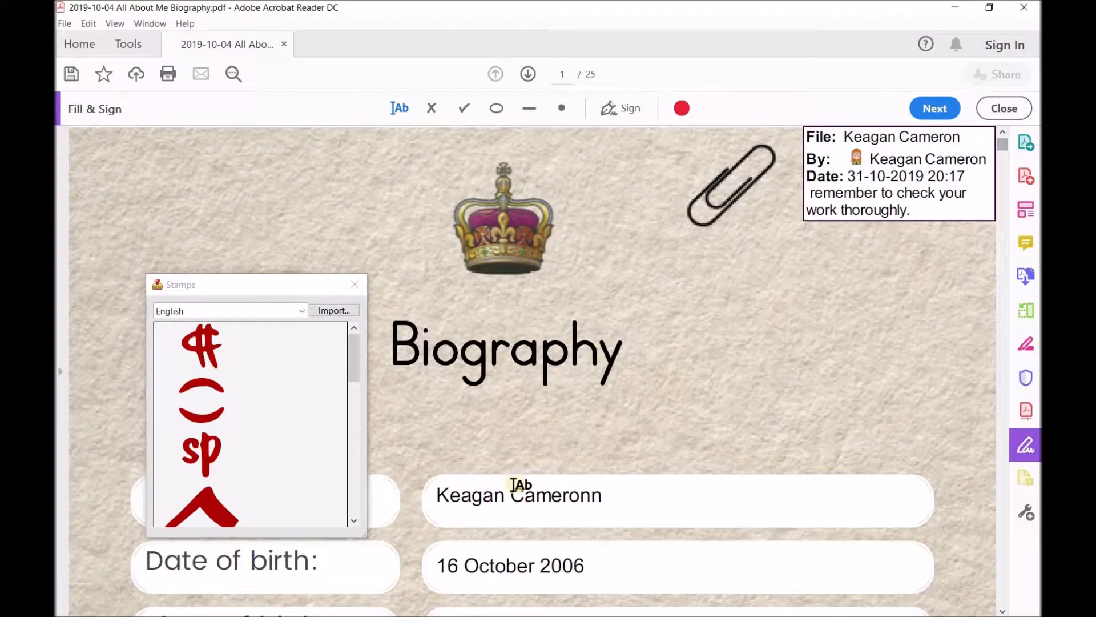
- Place red crosses above the two underlined "i" pronouns in the story's first line, shrinking the first cross to fit above its word
scroll(785, 435, "down", 5)
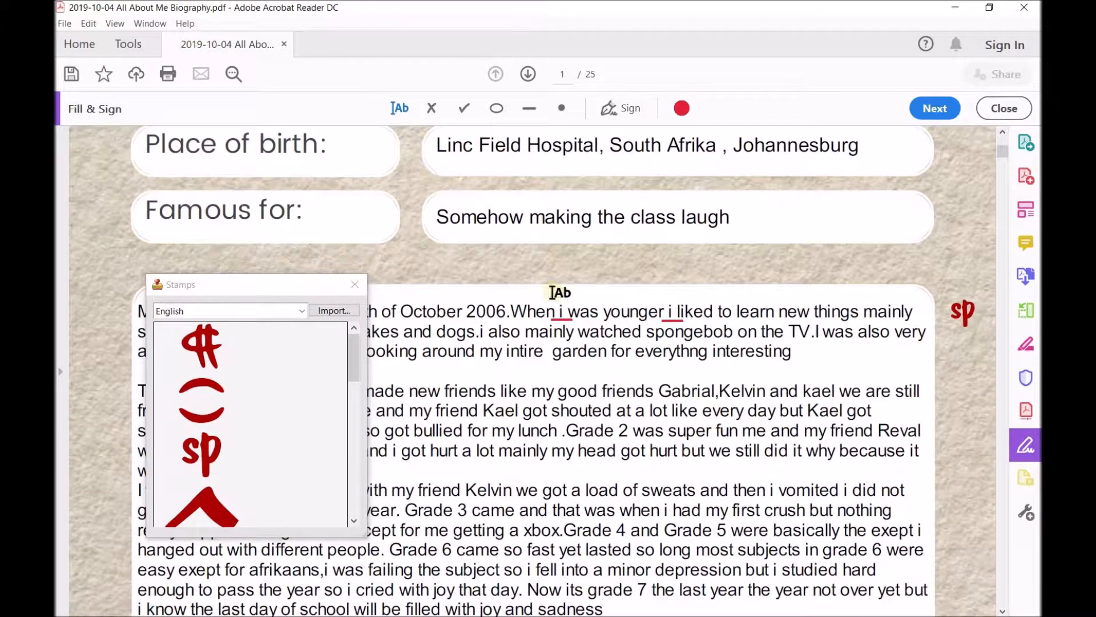
left_click(432, 108)
left_click(564, 298)
left_click(546, 271)
left_click(546, 270)
left_click(546, 270)
left_click_drag(540, 287, 550, 289)
left_click(670, 295)
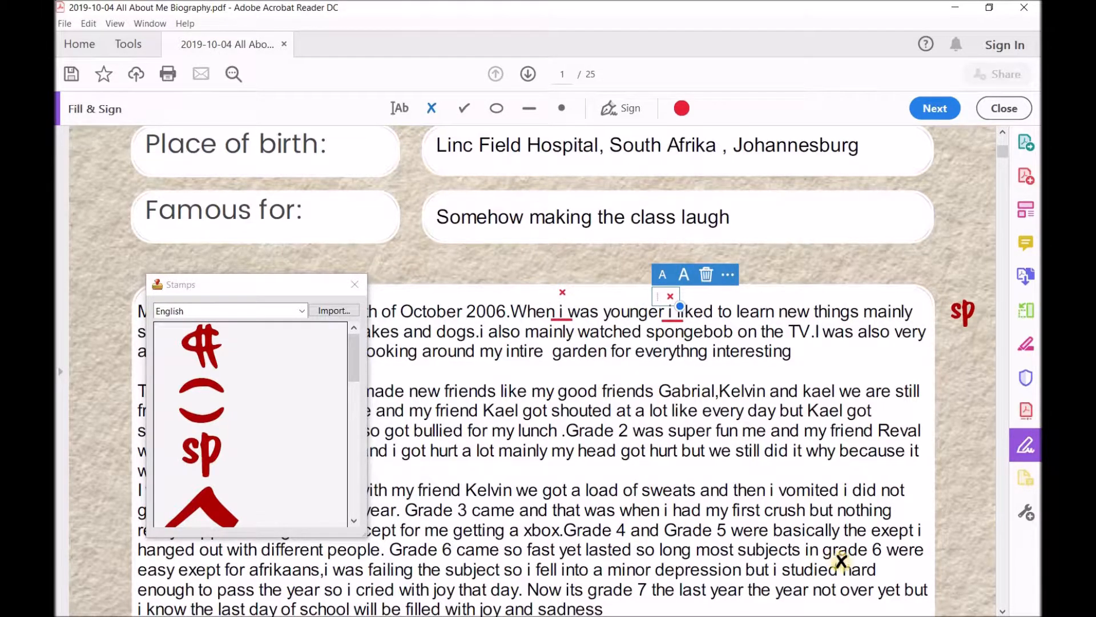
- Underline the comma between two friends' names in the second paragraph, and place a comma-insertion stamp after "every day", slightly reduced
left_click(533, 114)
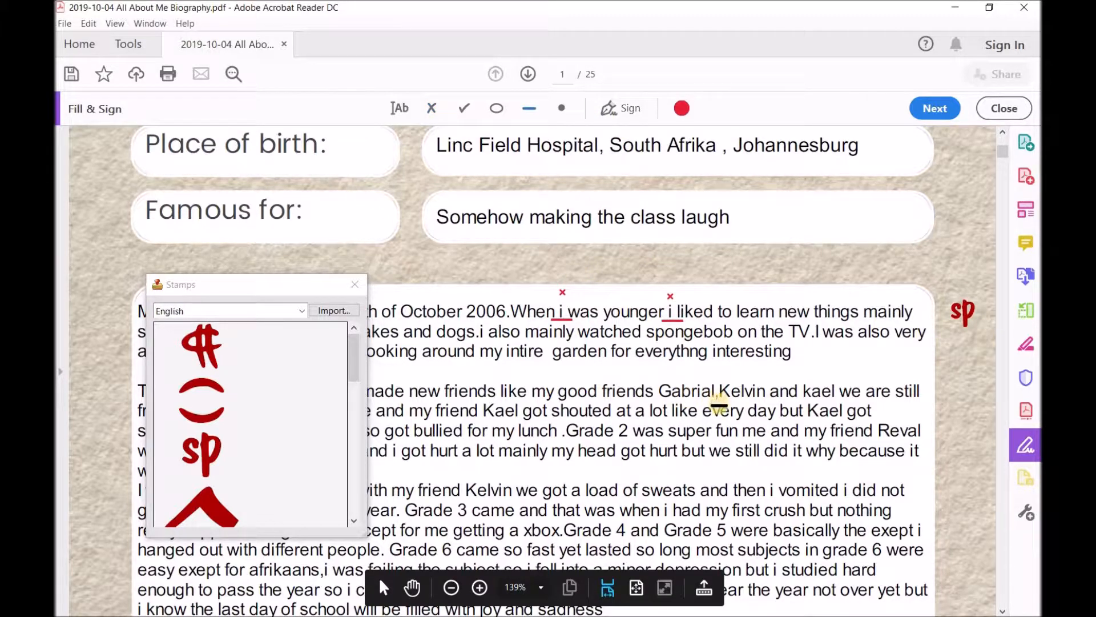
left_click(718, 401)
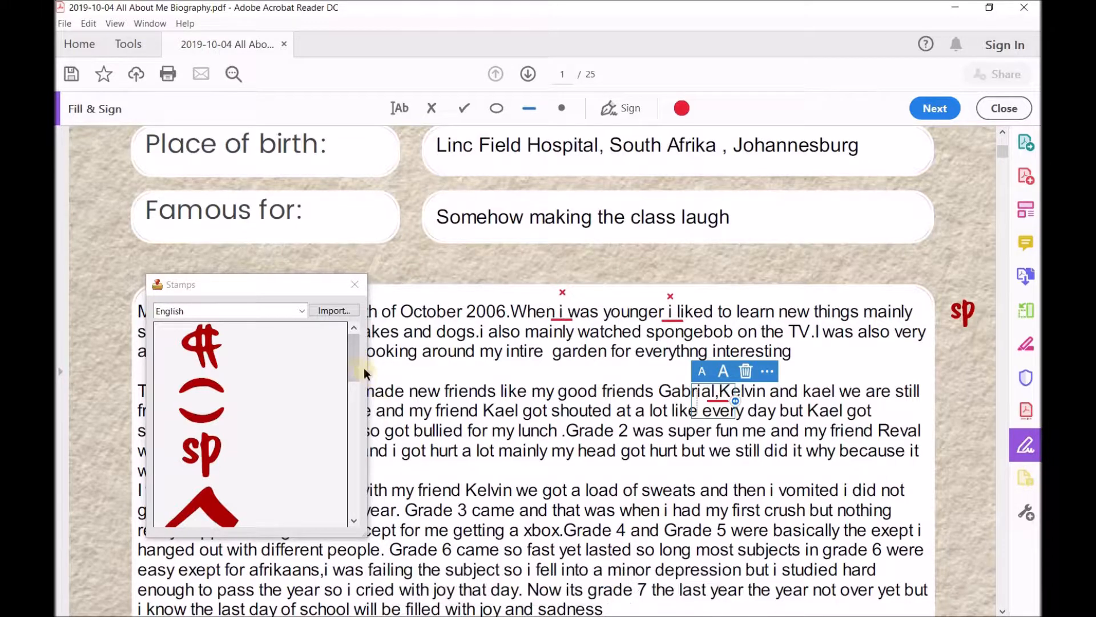
left_click_drag(359, 364, 378, 501)
left_click(201, 423)
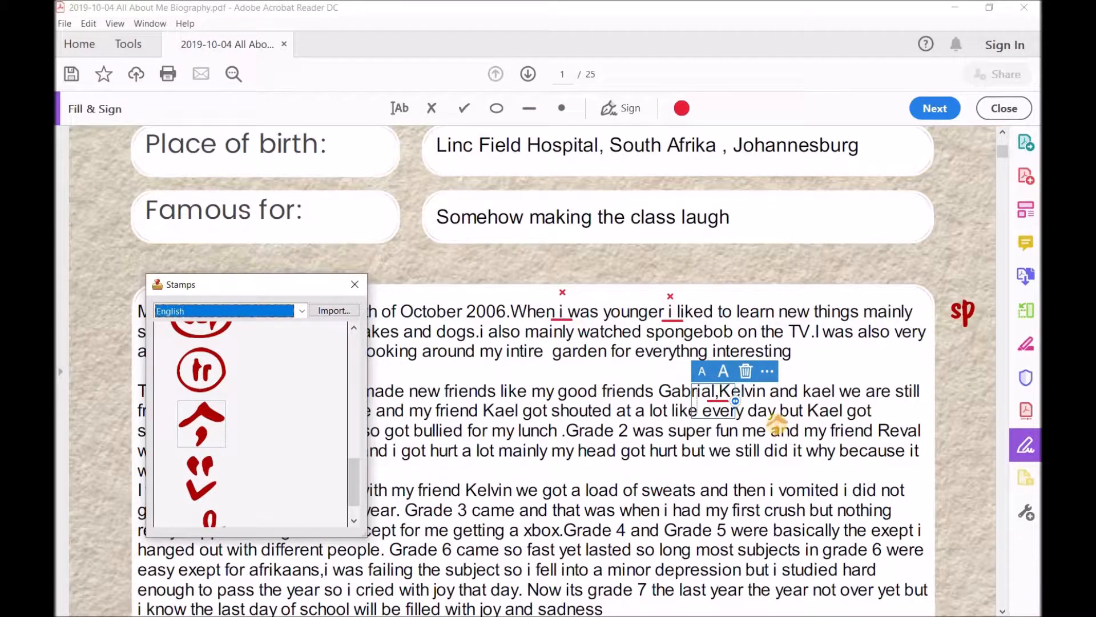
left_click(776, 424)
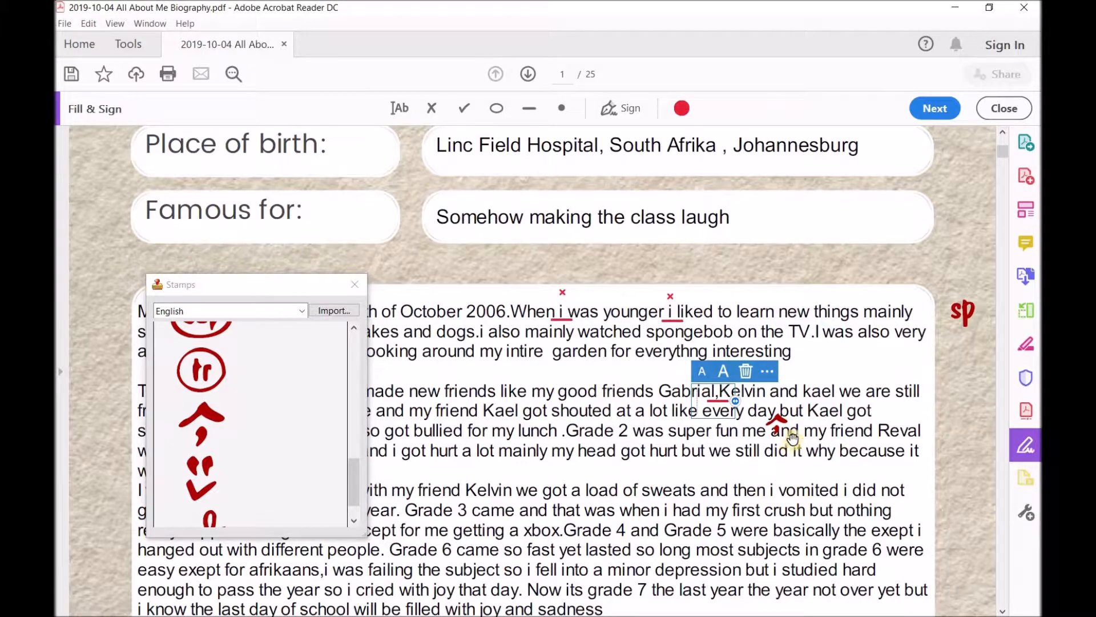
left_click(786, 421)
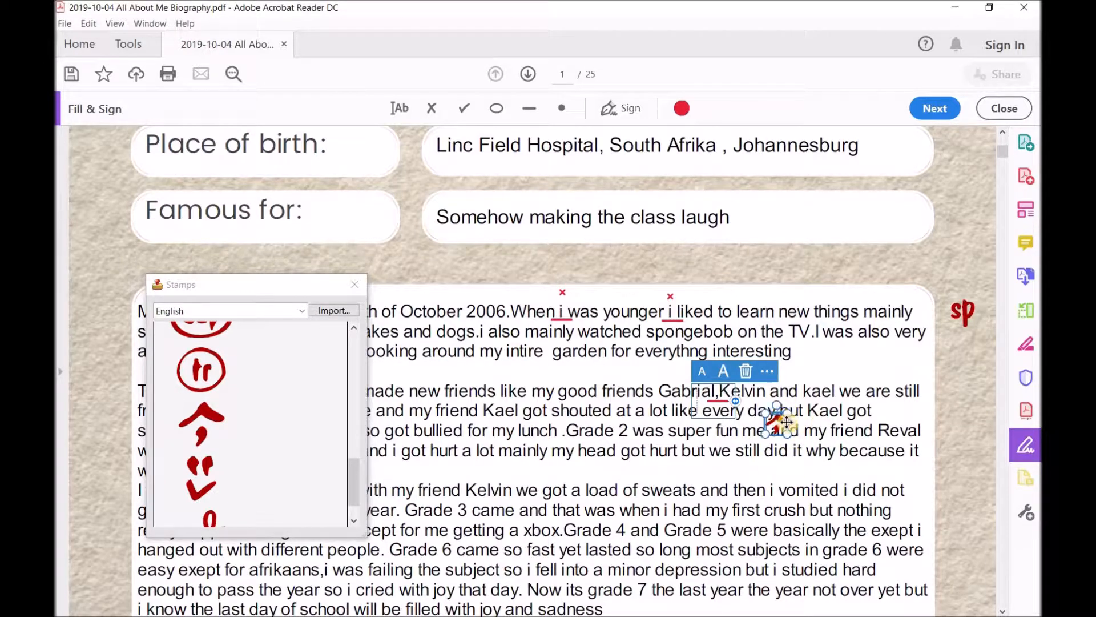
left_click_drag(788, 432, 783, 429)
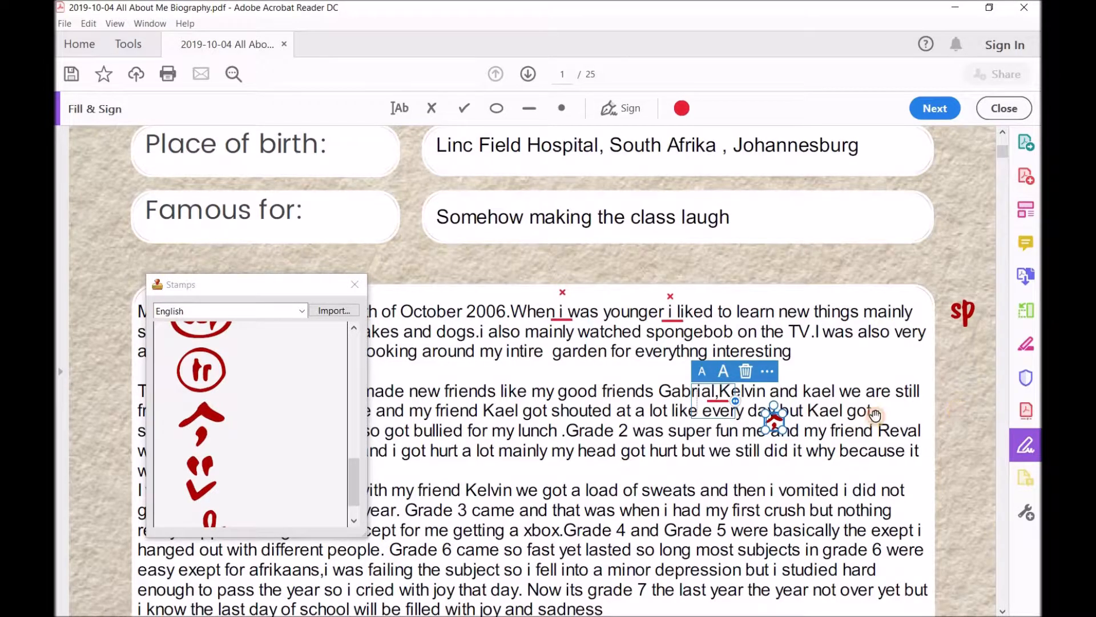
left_click(746, 486)
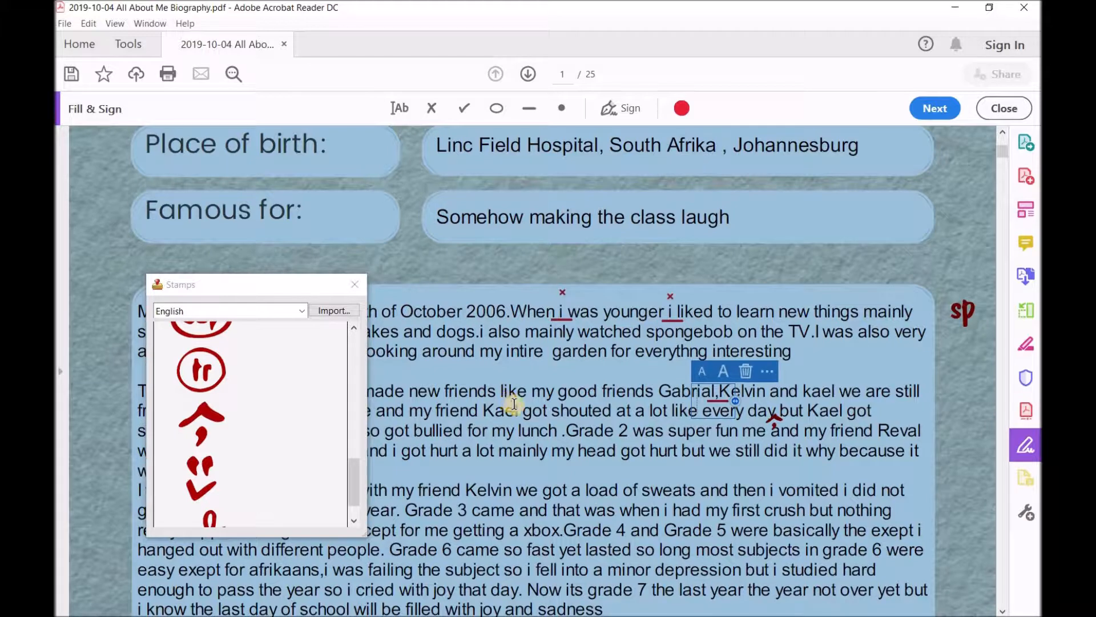
- Add the mark 4/15 below the capitalization comment, separated by a blank line, and underline the lowercase "i" before "hope"
scroll(508, 400, "down", 8)
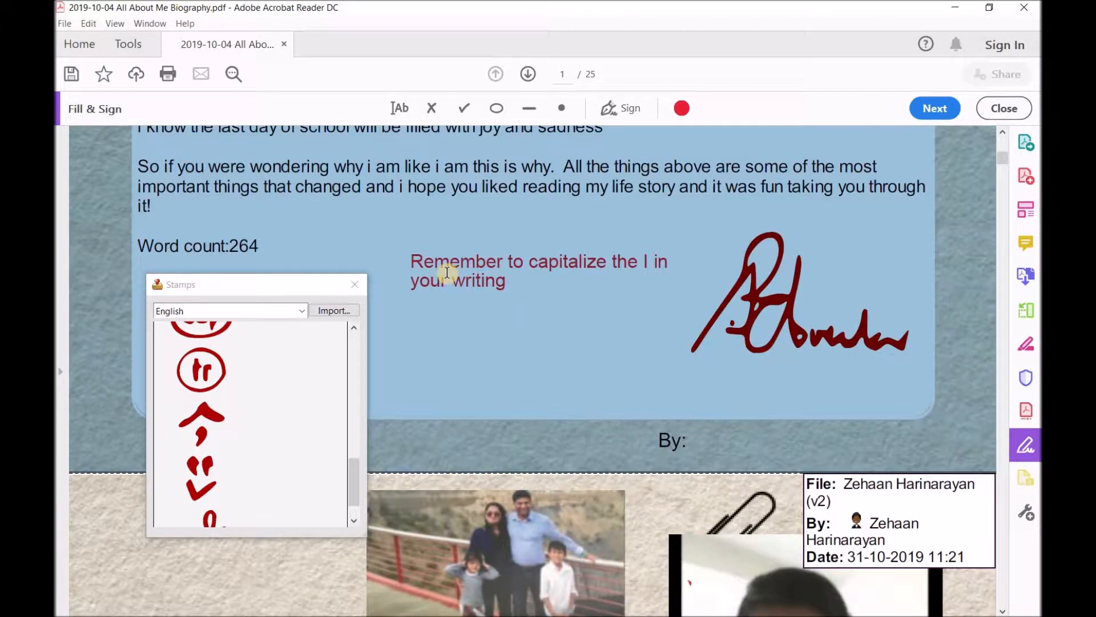
scroll(480, 297, "up", 10)
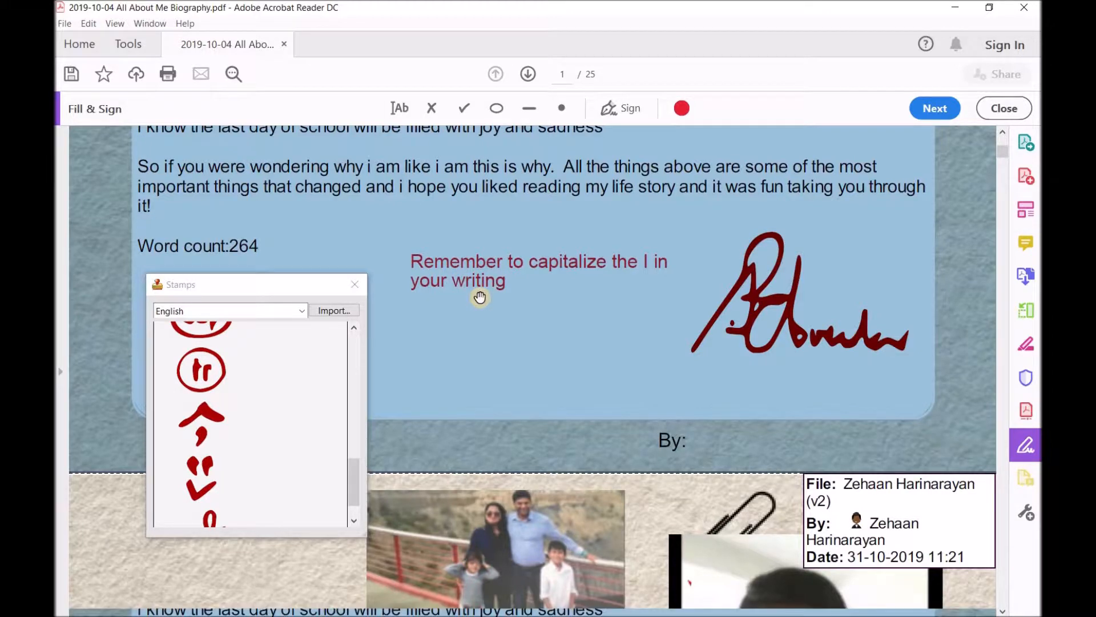
scroll(480, 297, "down", 8)
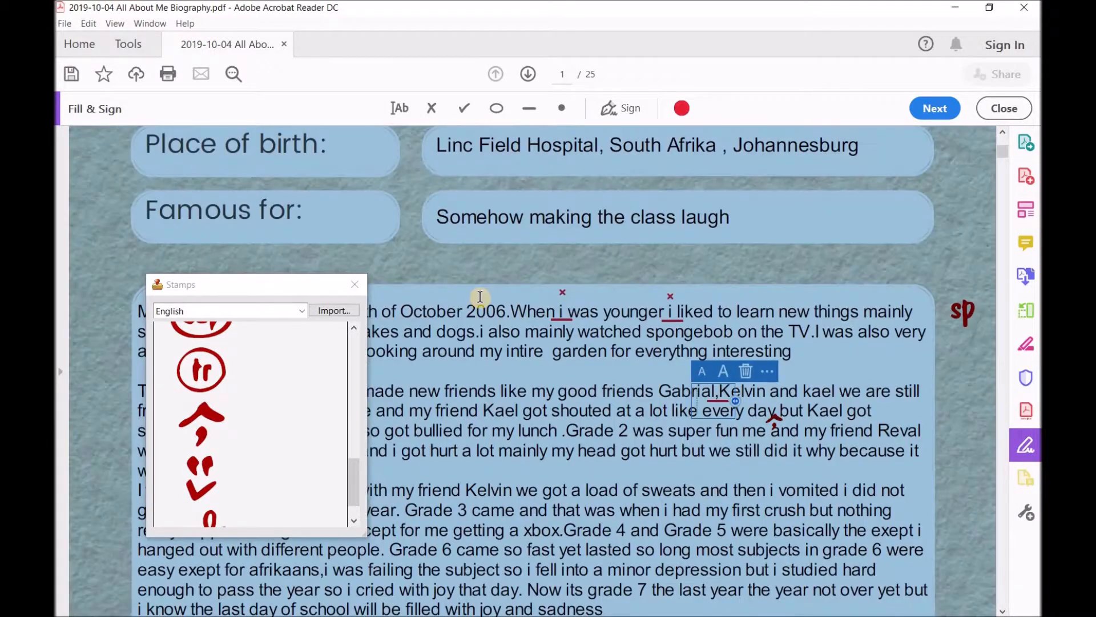
scroll(527, 284, "up", 8)
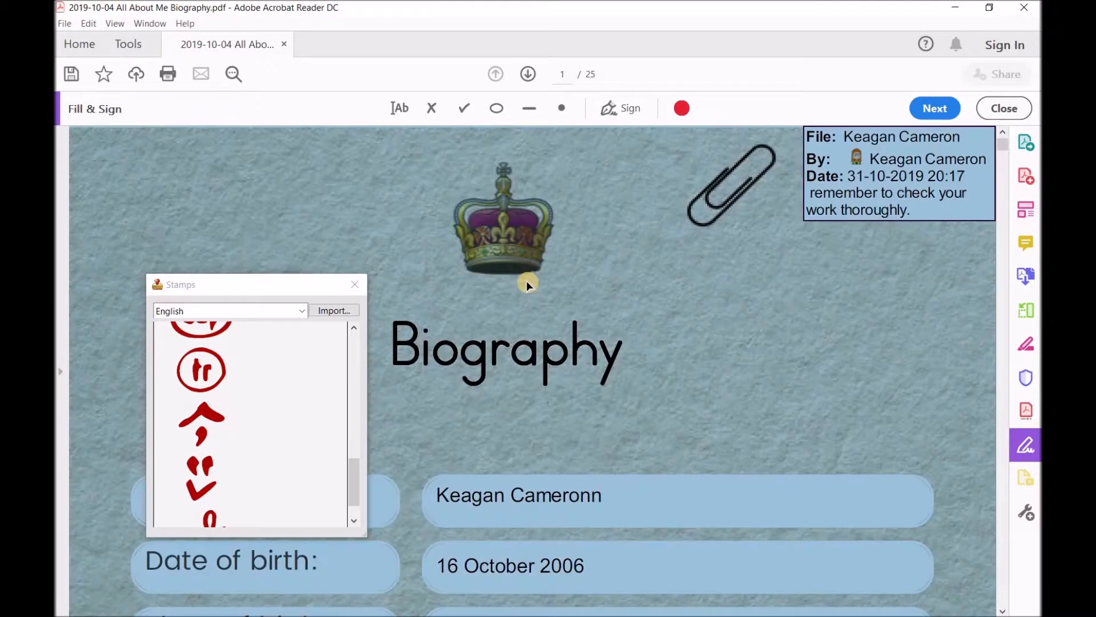
scroll(546, 275, "down", 8)
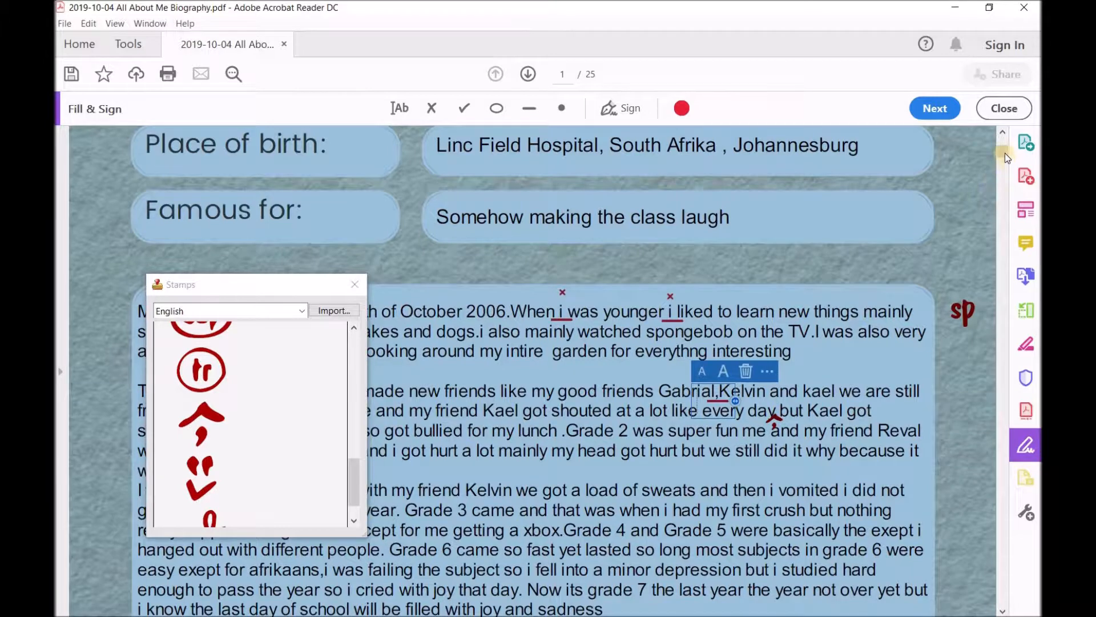
left_click_drag(1005, 153, 1005, 159)
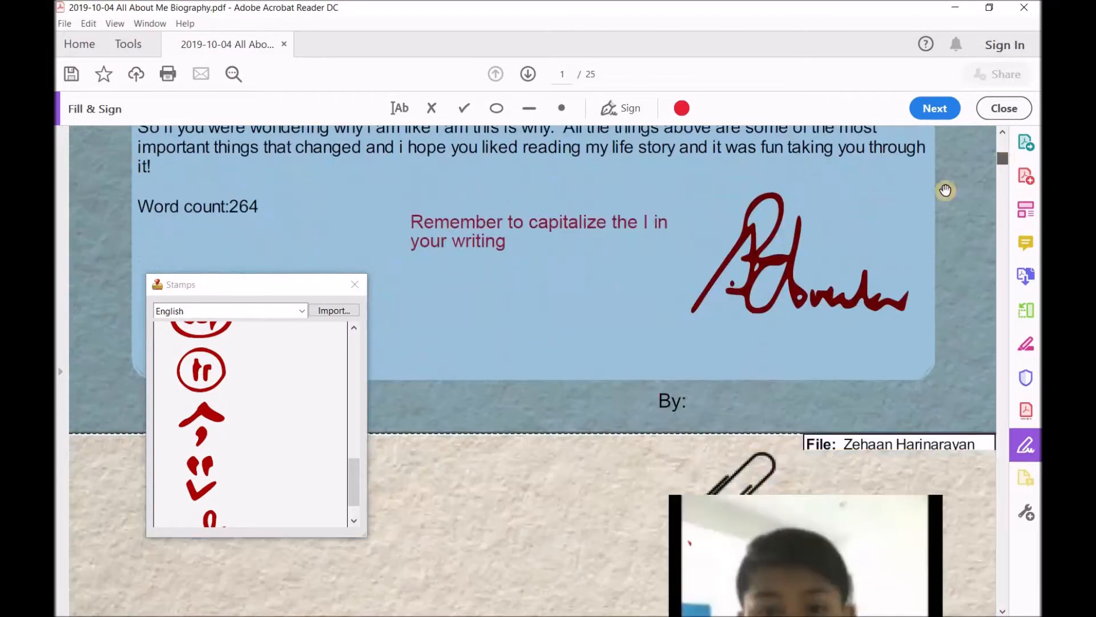
left_click(505, 242)
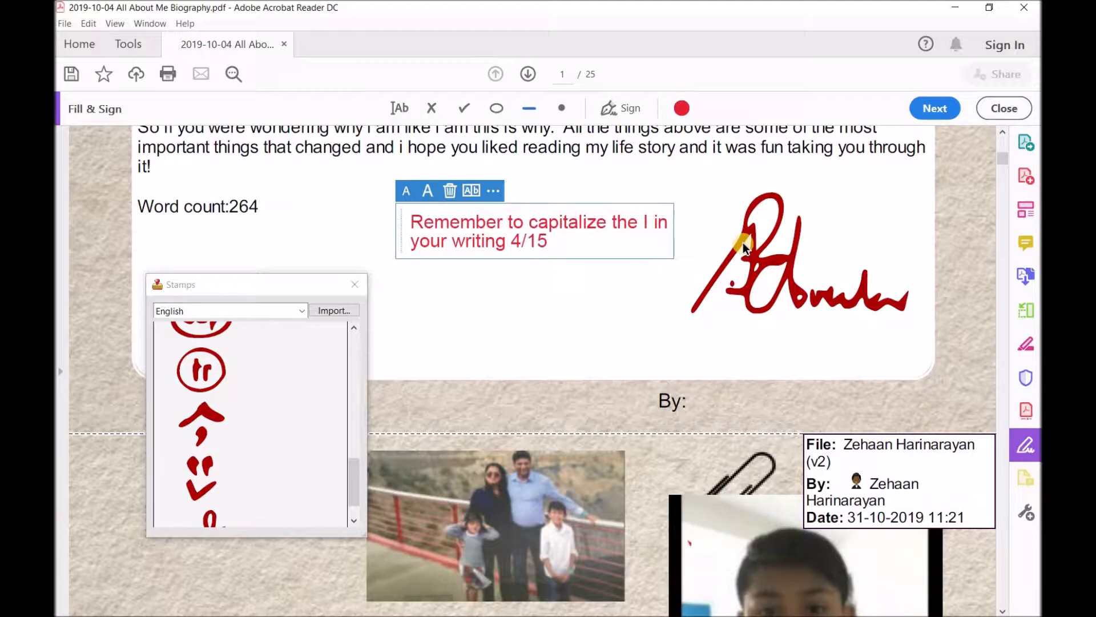
left_click(512, 240)
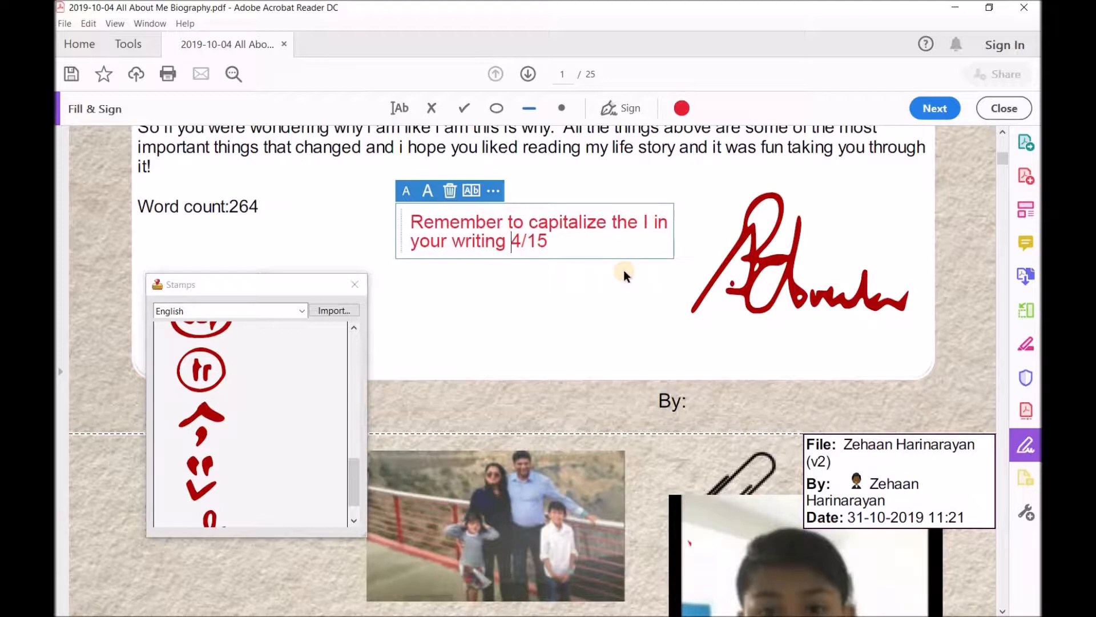
key("Return")
key("Return")
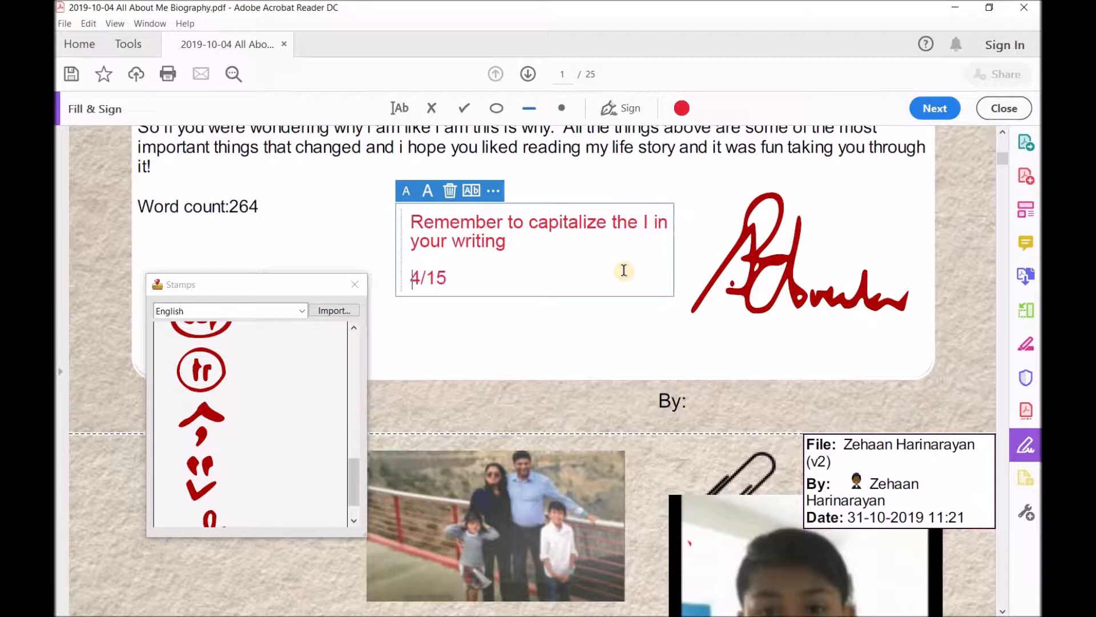
left_click(977, 247)
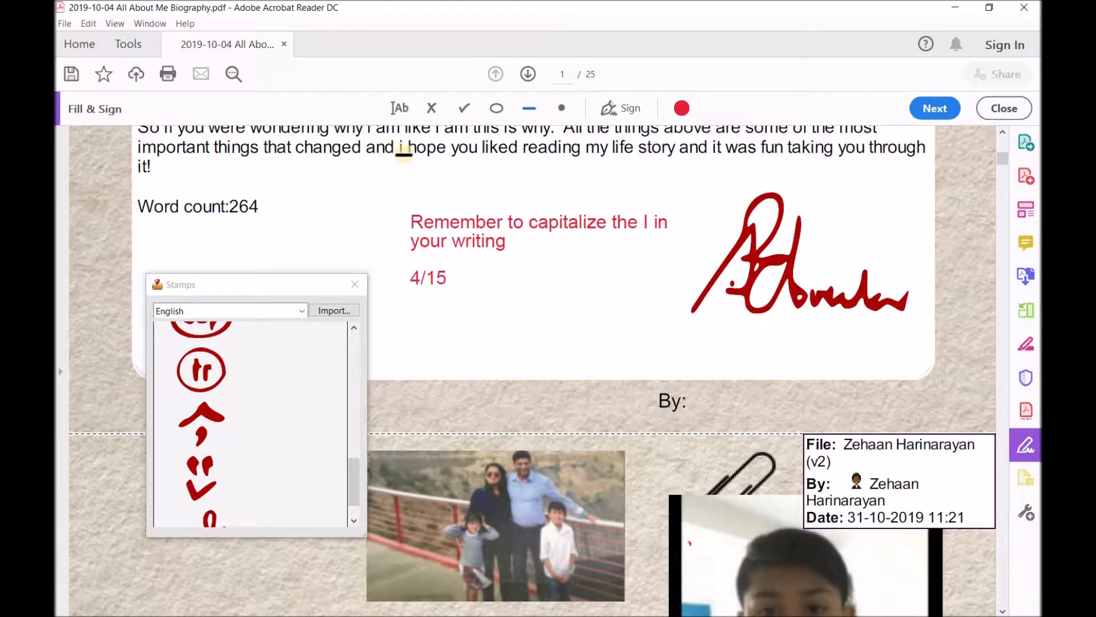
left_click(401, 158)
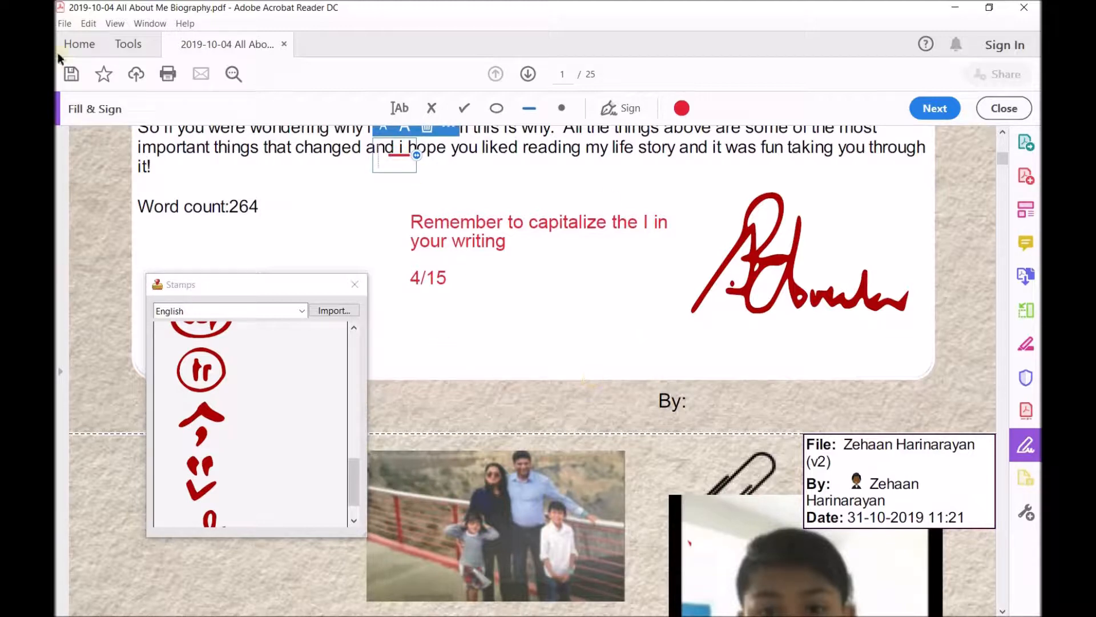
left_click(61, 24)
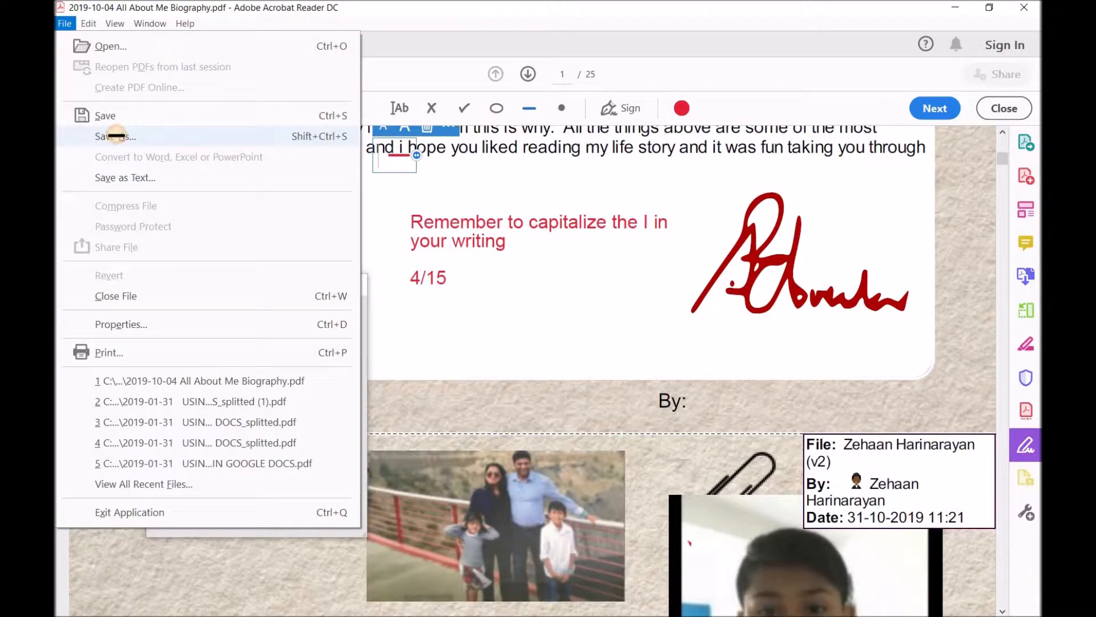
left_click(117, 136)
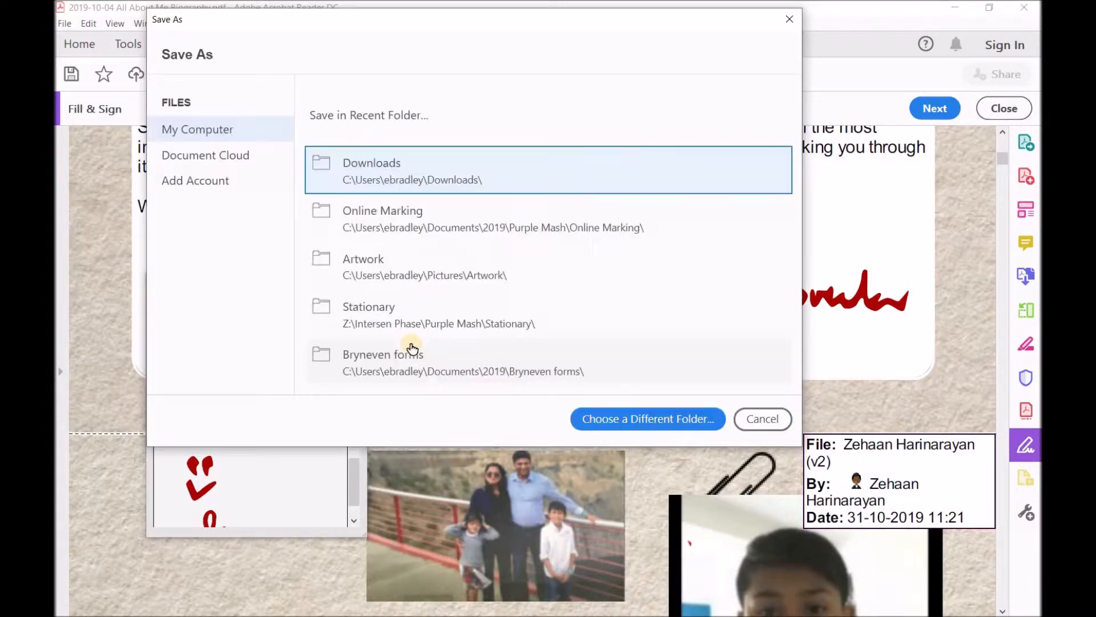
left_click(379, 162)
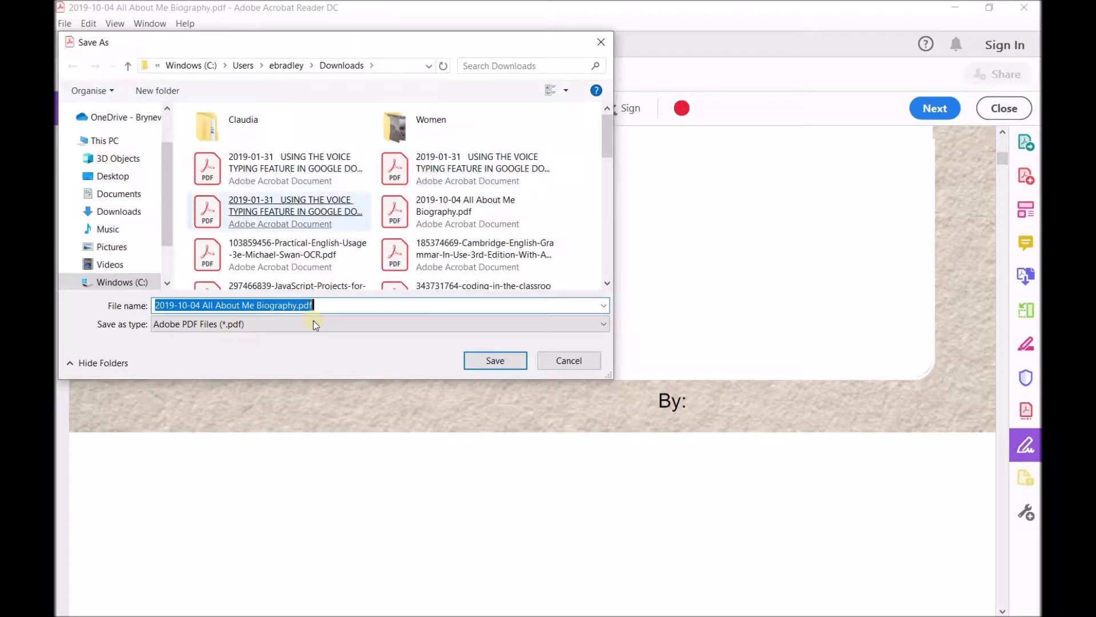
left_click(557, 362)
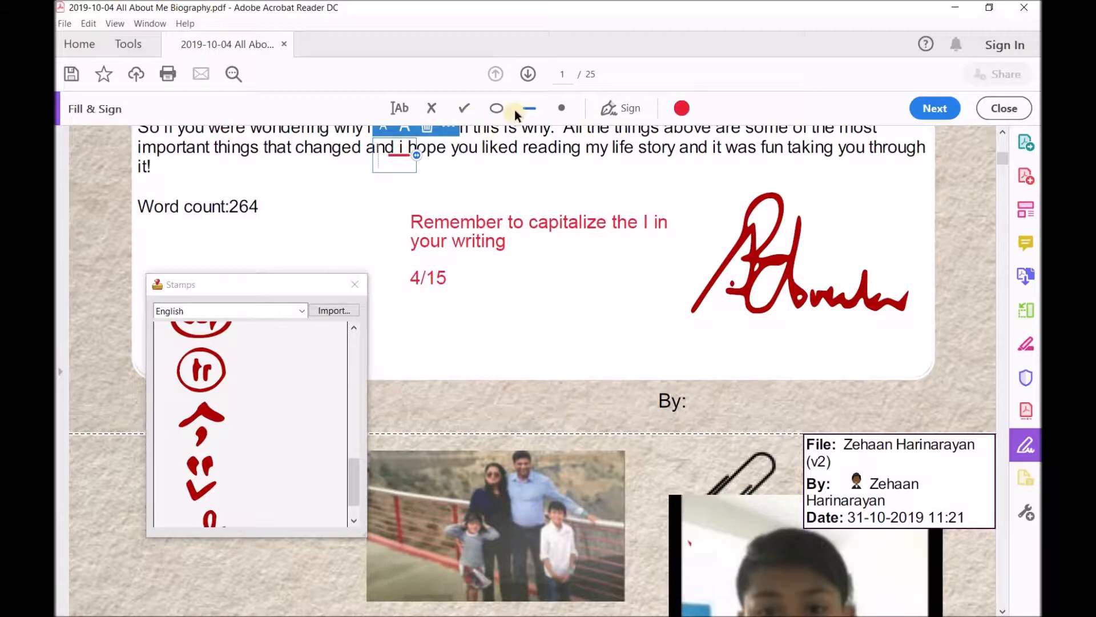
- Print only page 1 of the marked biography document with Microsoft Print to PDF
scroll(495, 347, "up", 10)
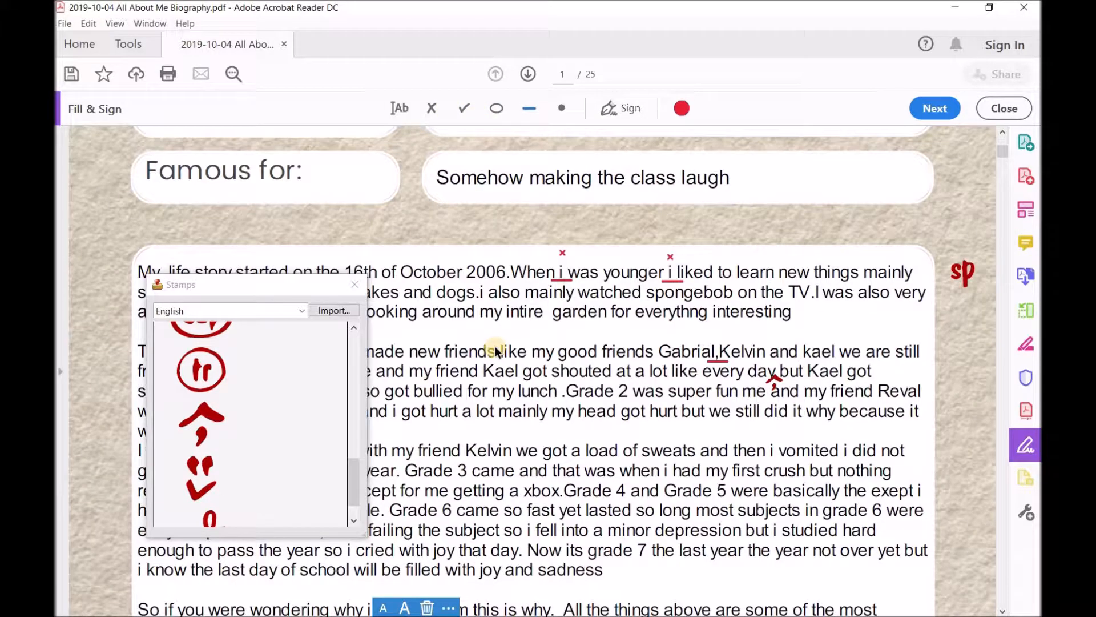
key("ctrl+p")
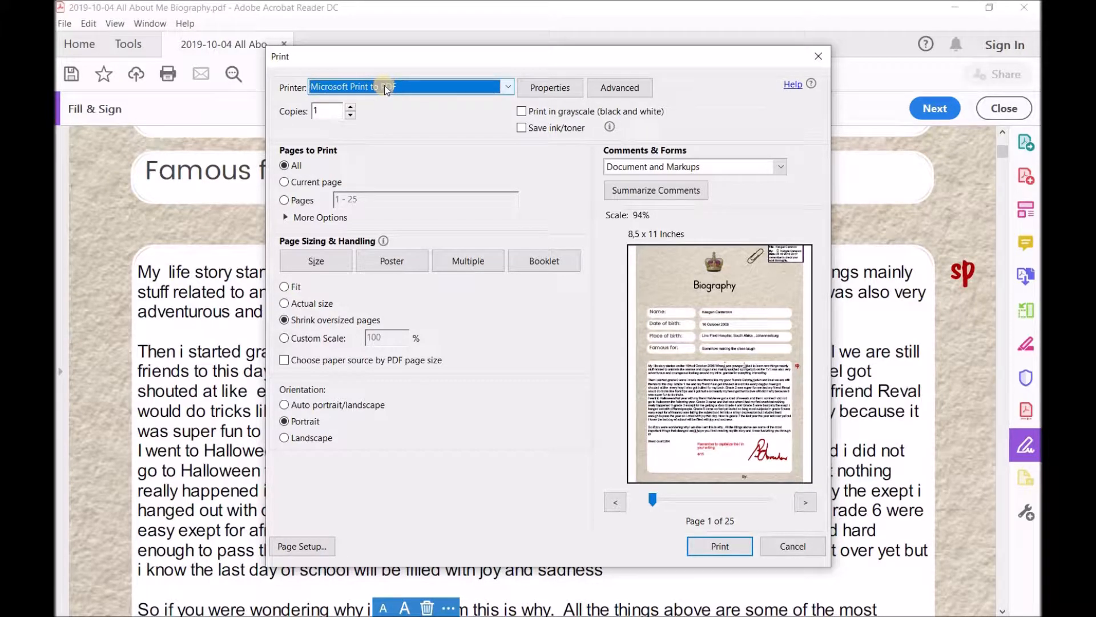
left_click(299, 201)
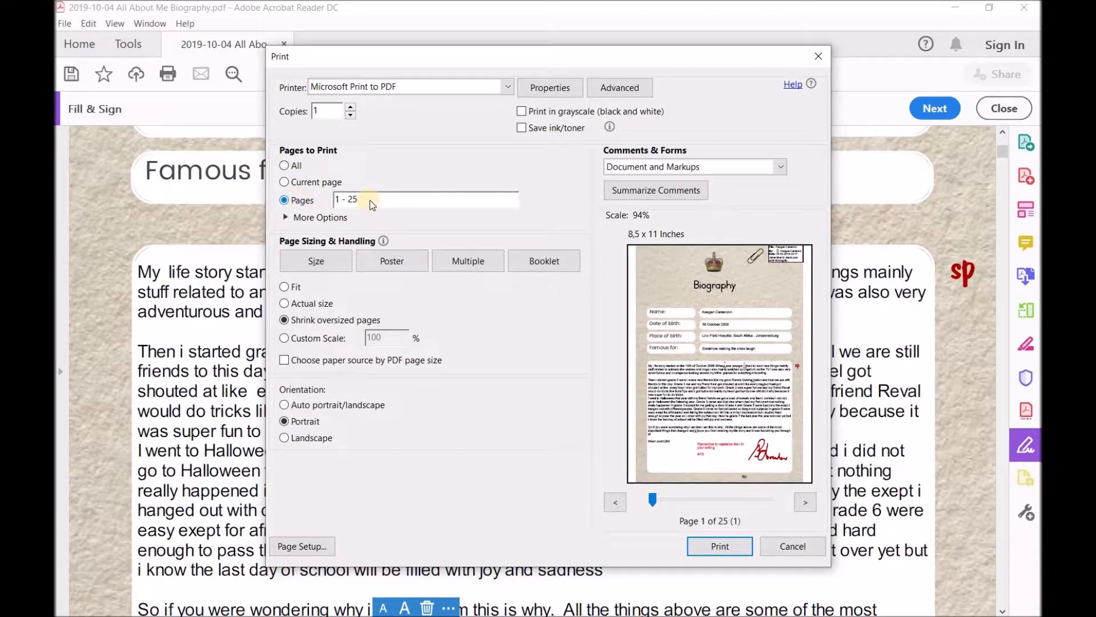
type("1")
left_click(706, 544)
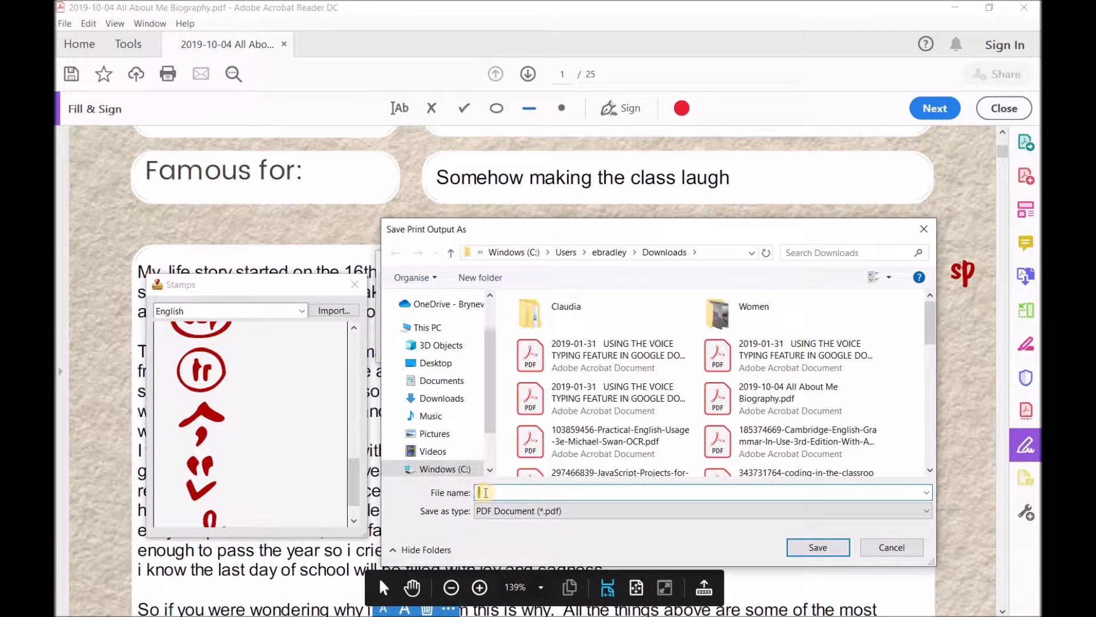
- Name the print output "Page 1" and save it in the Downloads folder
type("Page 1")
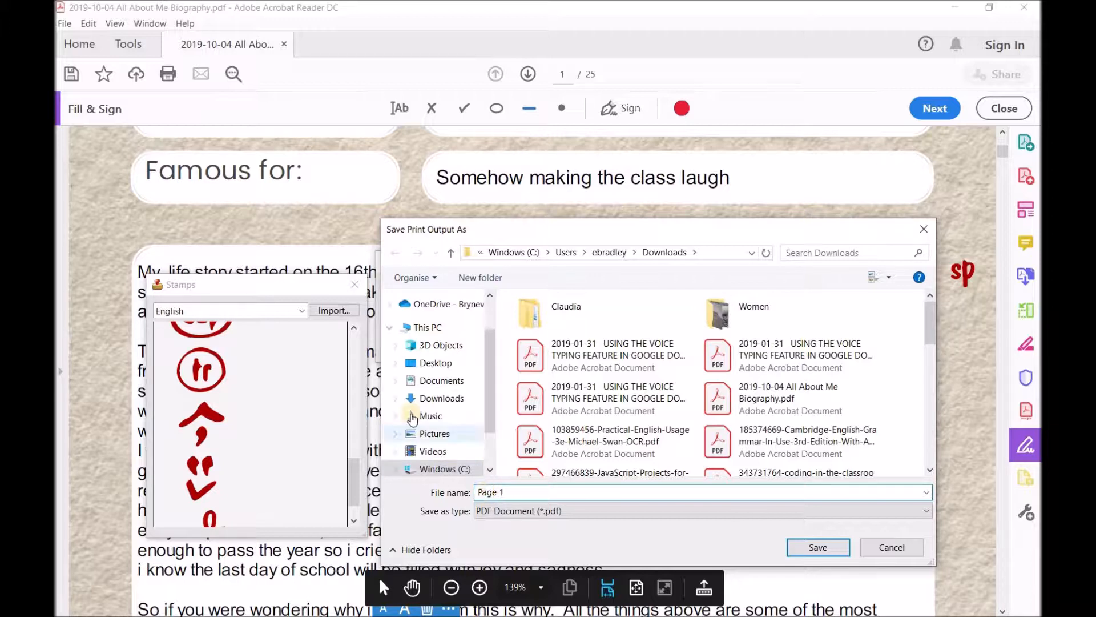
left_click_drag(490, 394, 492, 371)
left_click(441, 422)
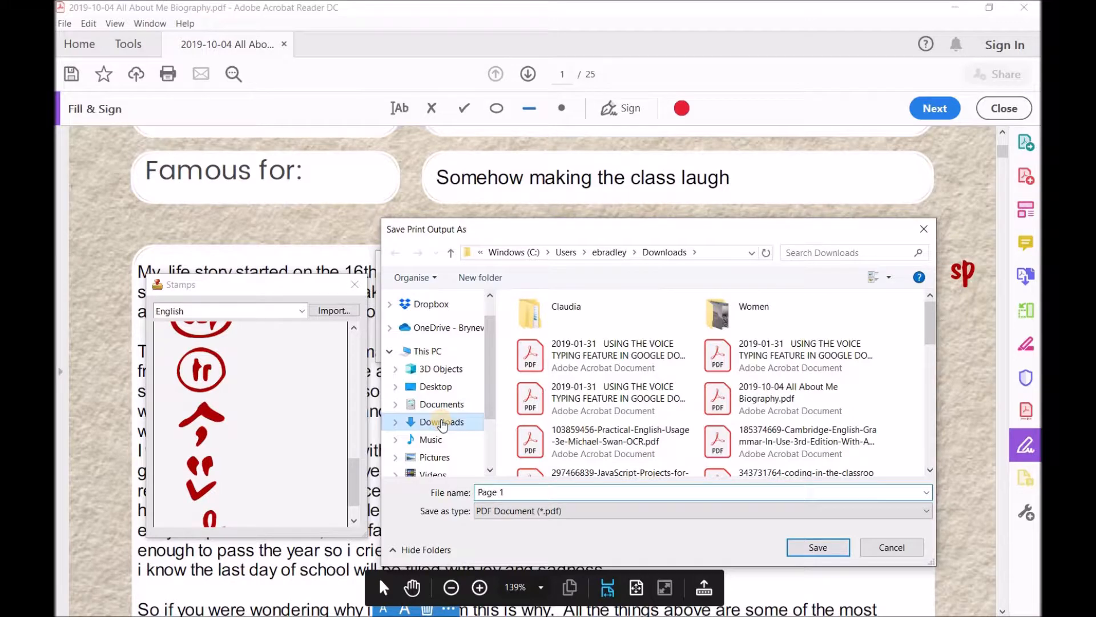
left_click(805, 546)
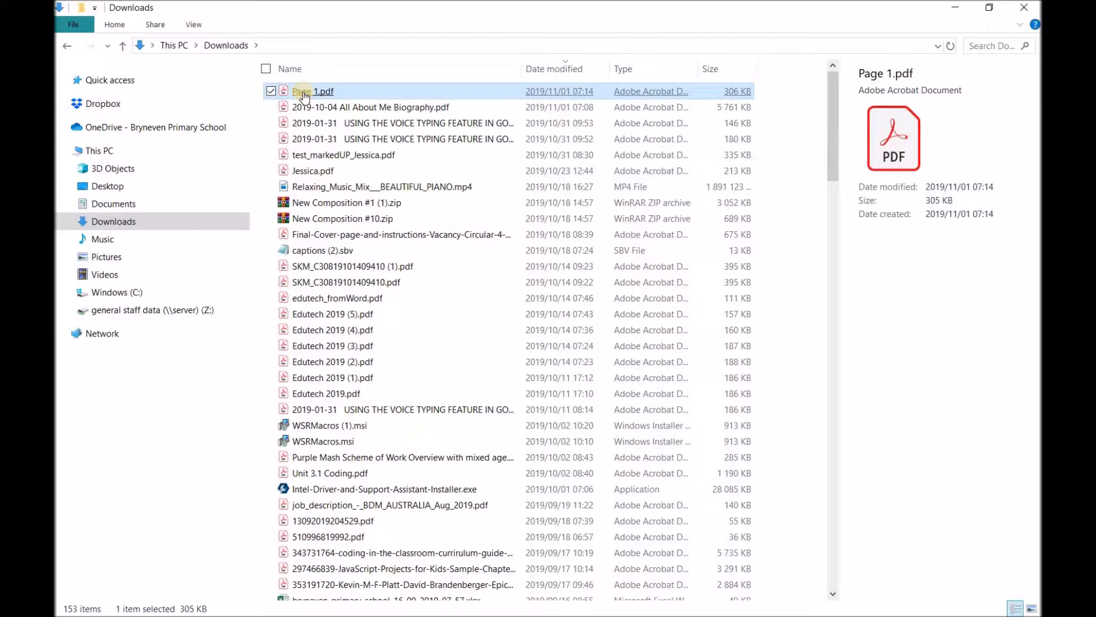
- Open Page 1.pdf from the Downloads folder and close the stamps palette covering it
left_click(304, 93)
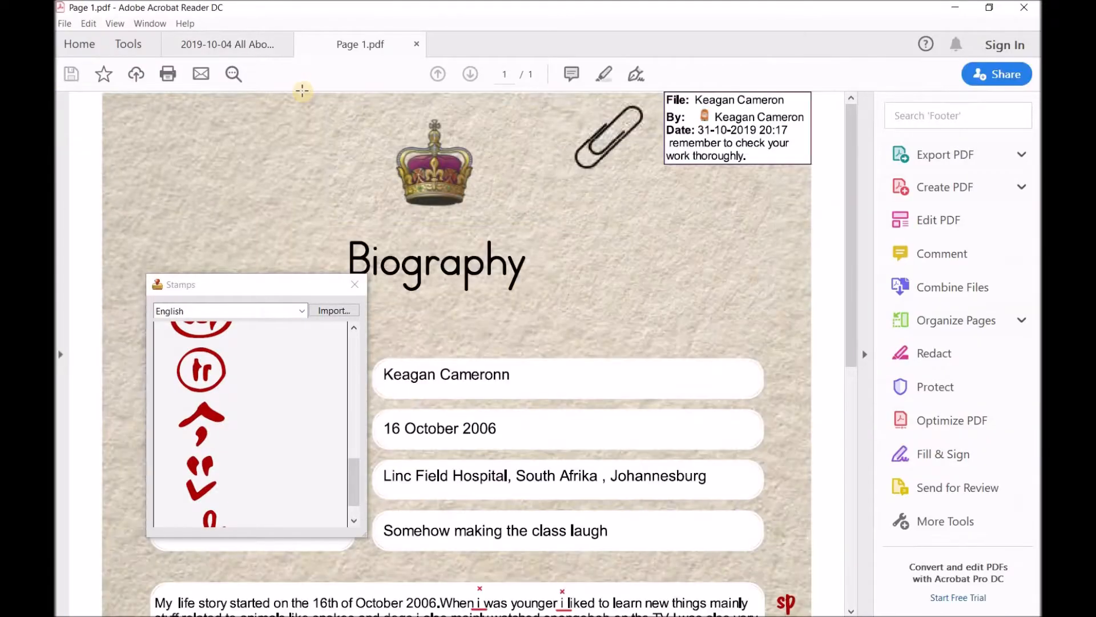
left_click_drag(244, 289, 423, 289)
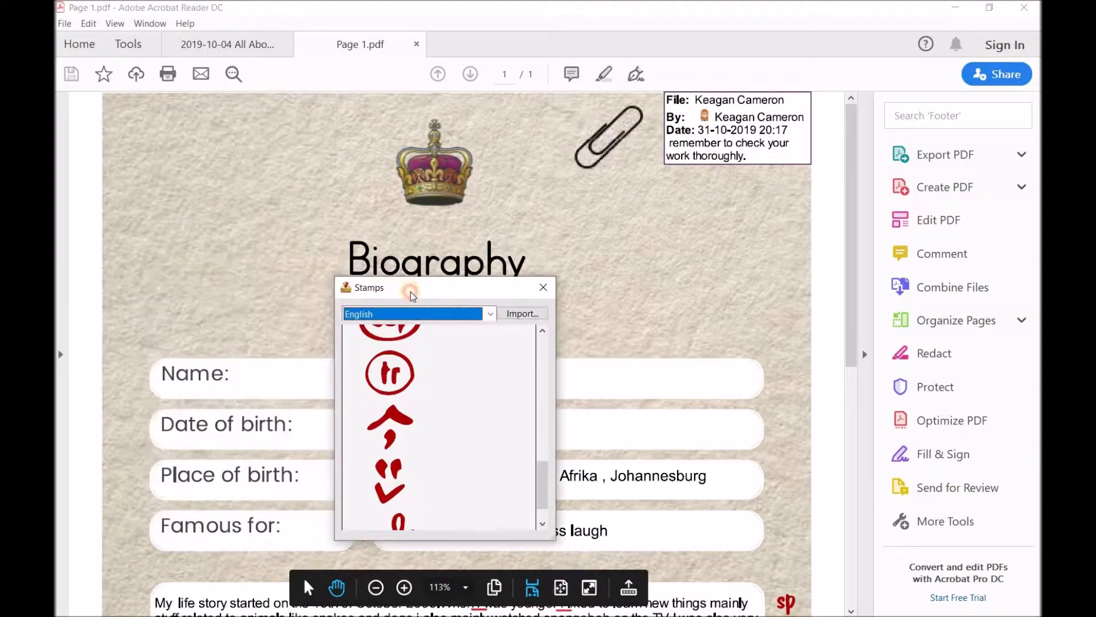
left_click(543, 287)
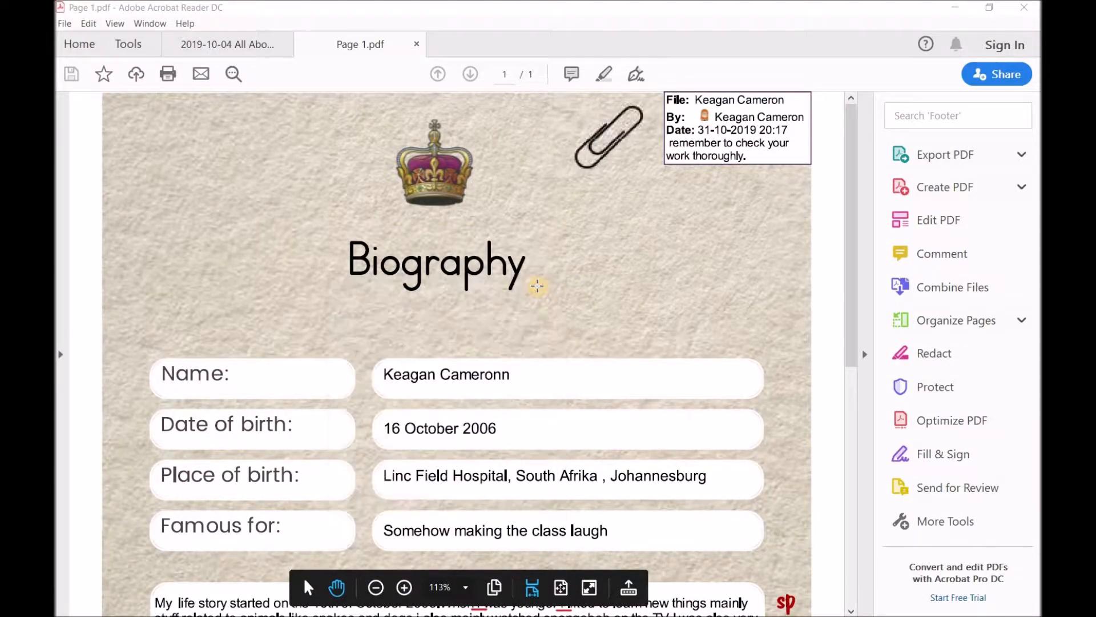
- Look over the markings on the printed page and close only Page 1.pdf, keeping the full biography document open
left_click_drag(854, 227, 878, 206)
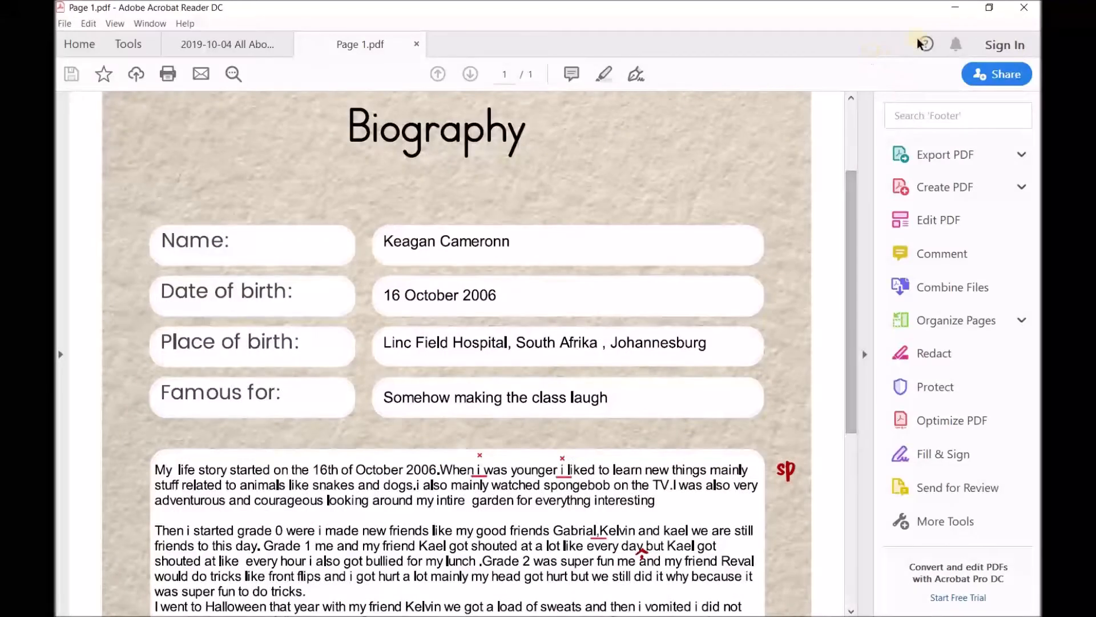
left_click(1024, 7)
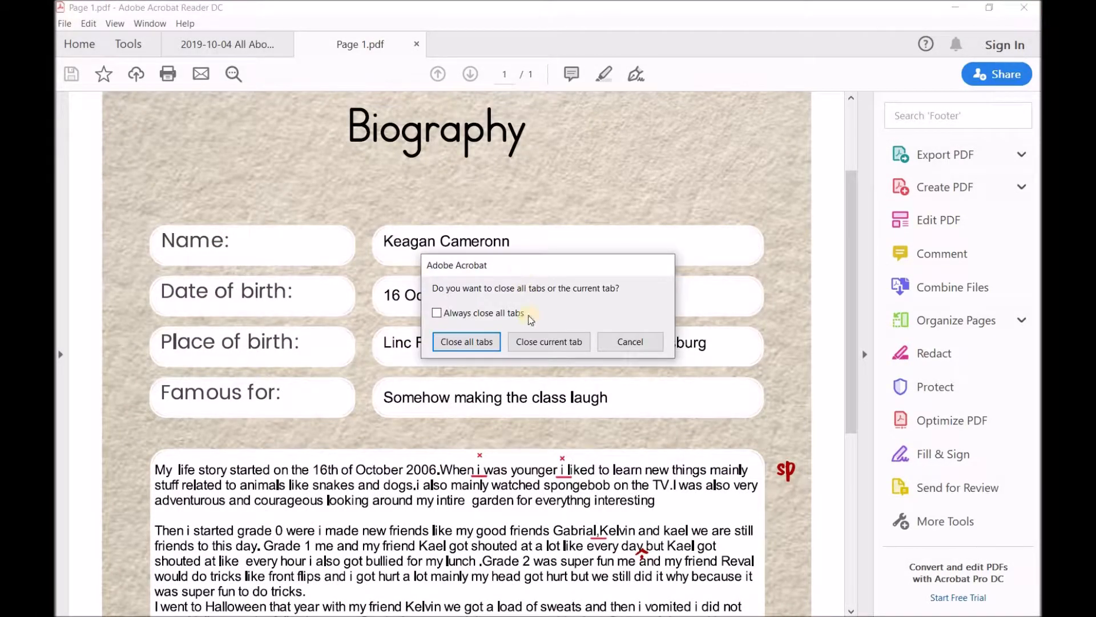
left_click(544, 343)
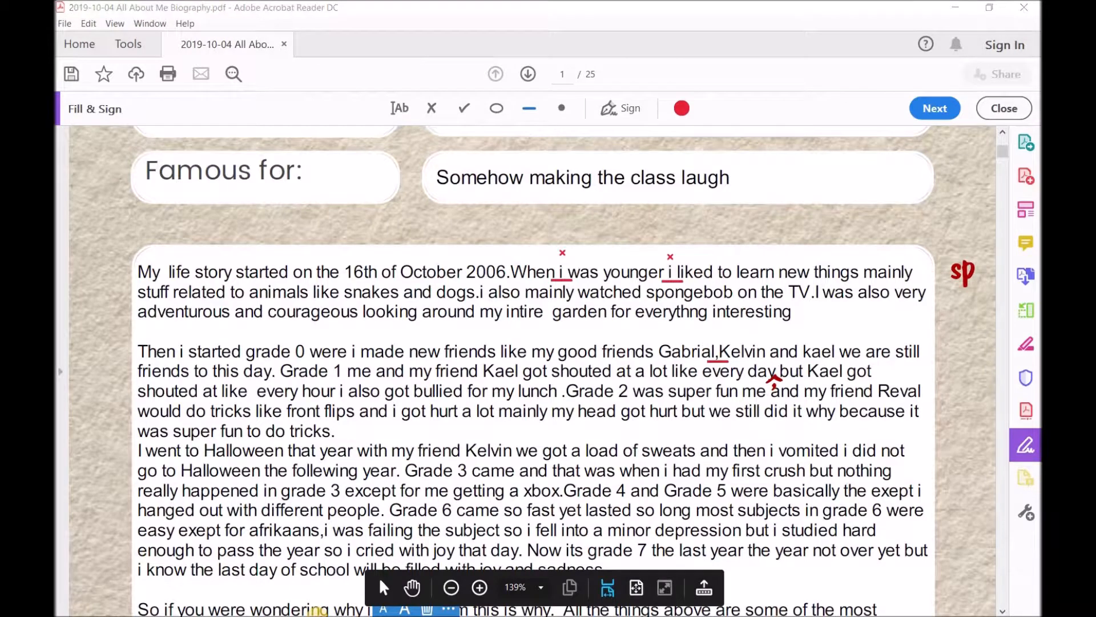
- Switch to the Purple Mash page in Chrome and select the Gr 7A class folder
key("super")
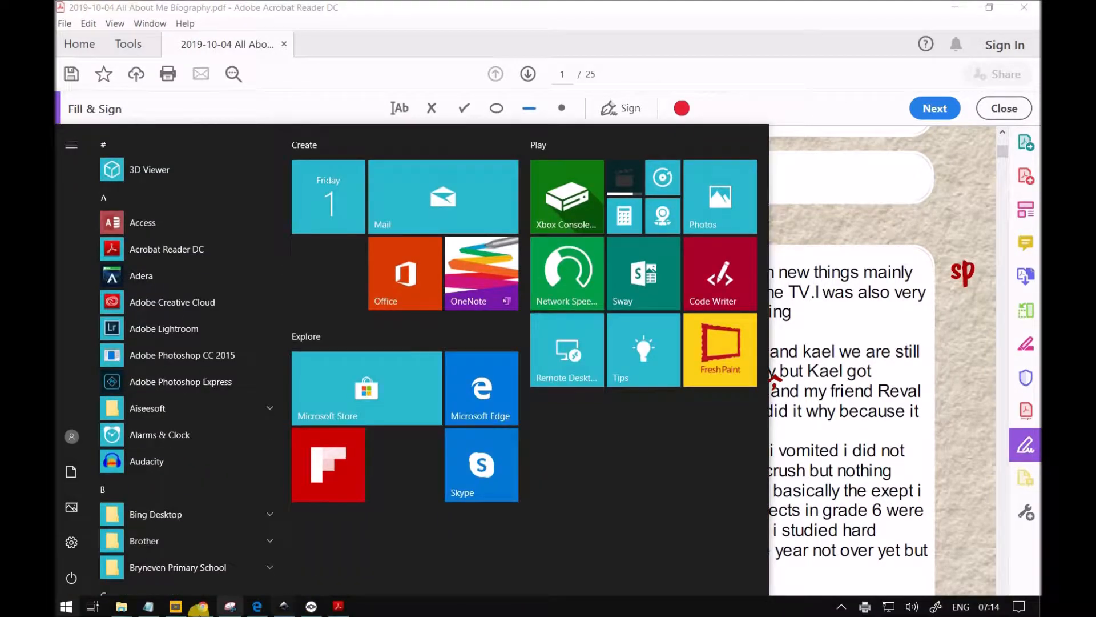
left_click(200, 606)
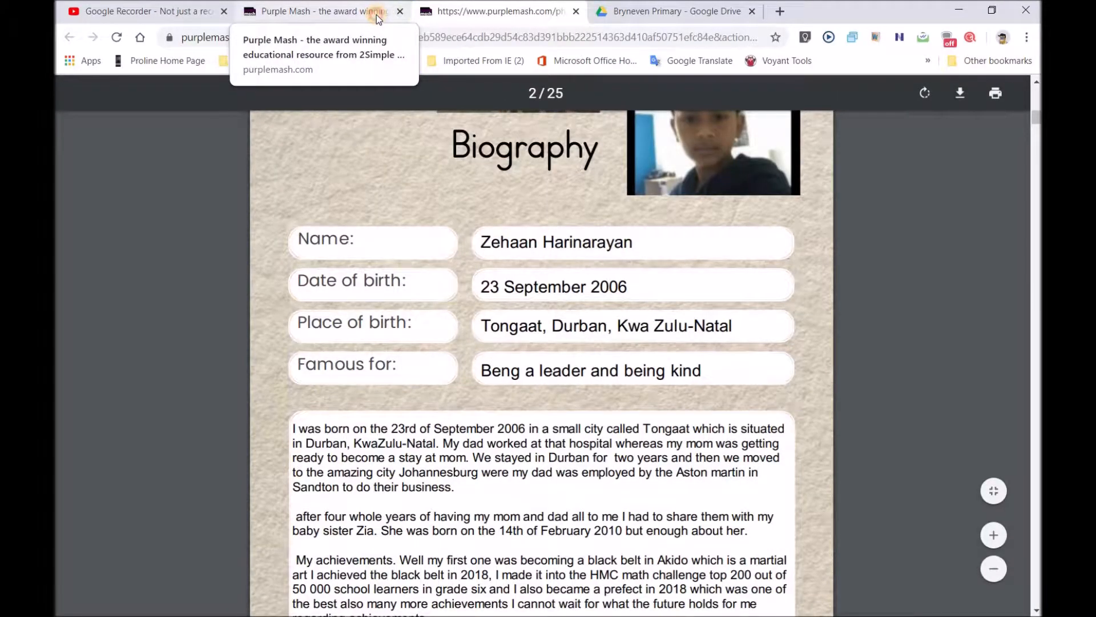
left_click(376, 14)
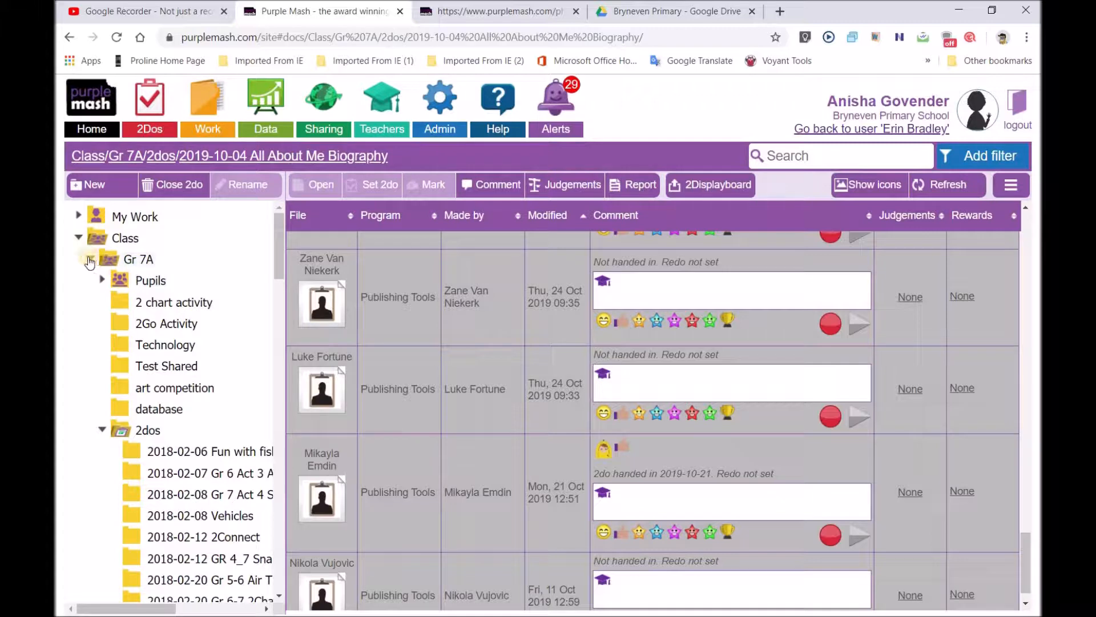
left_click(137, 262)
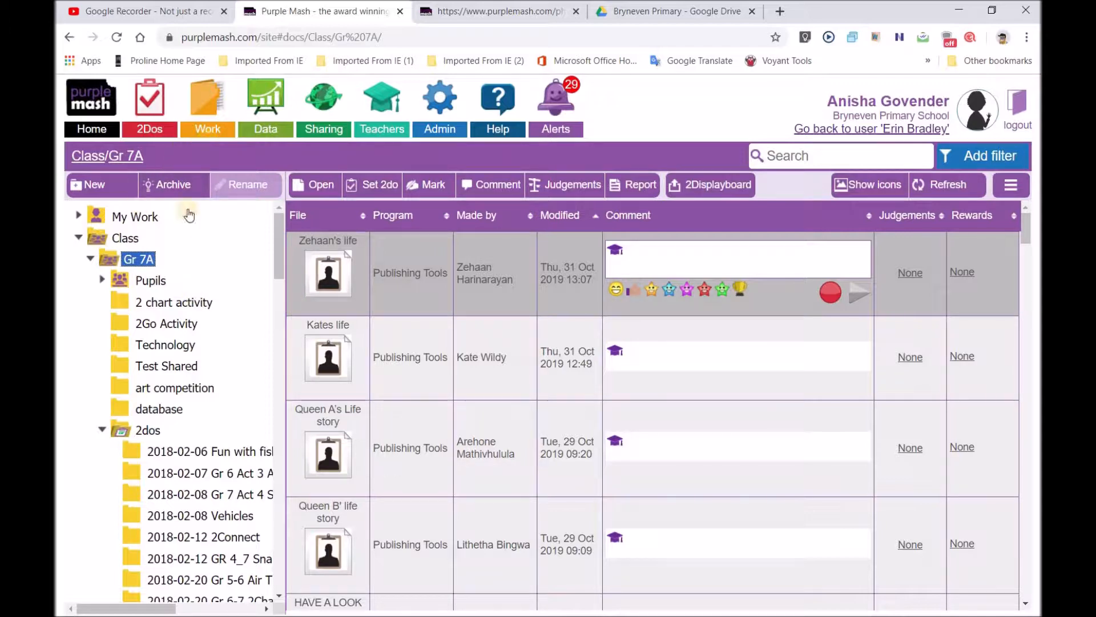
- Create a new folder named "Marked Autobiographies" inside Gr 7A and expand the class folder again
left_click(95, 184)
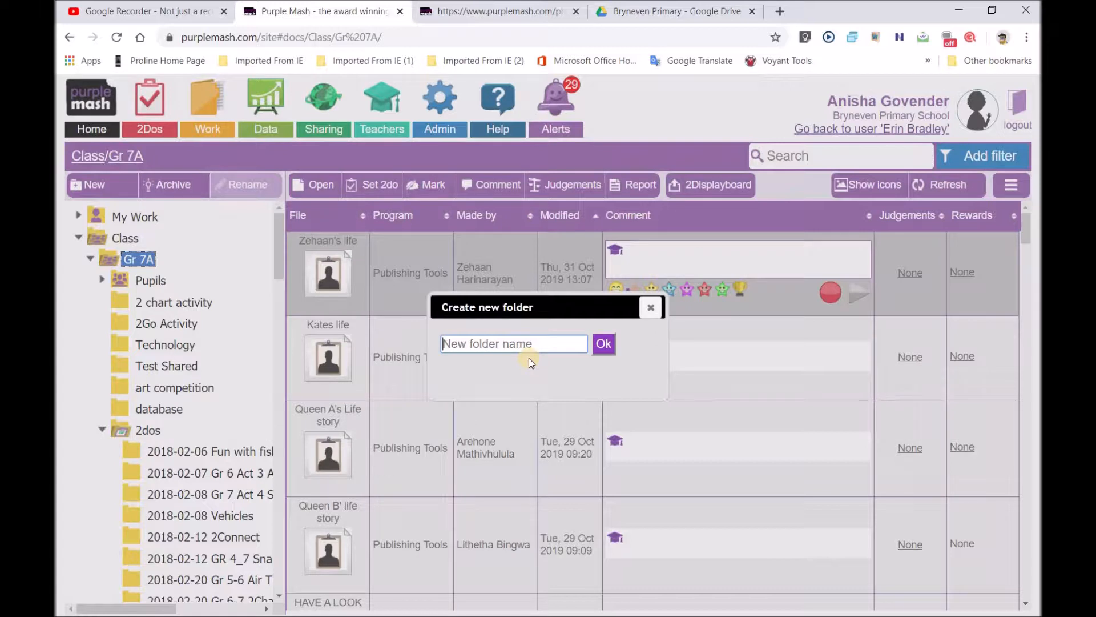
type("Marked Autobiographies")
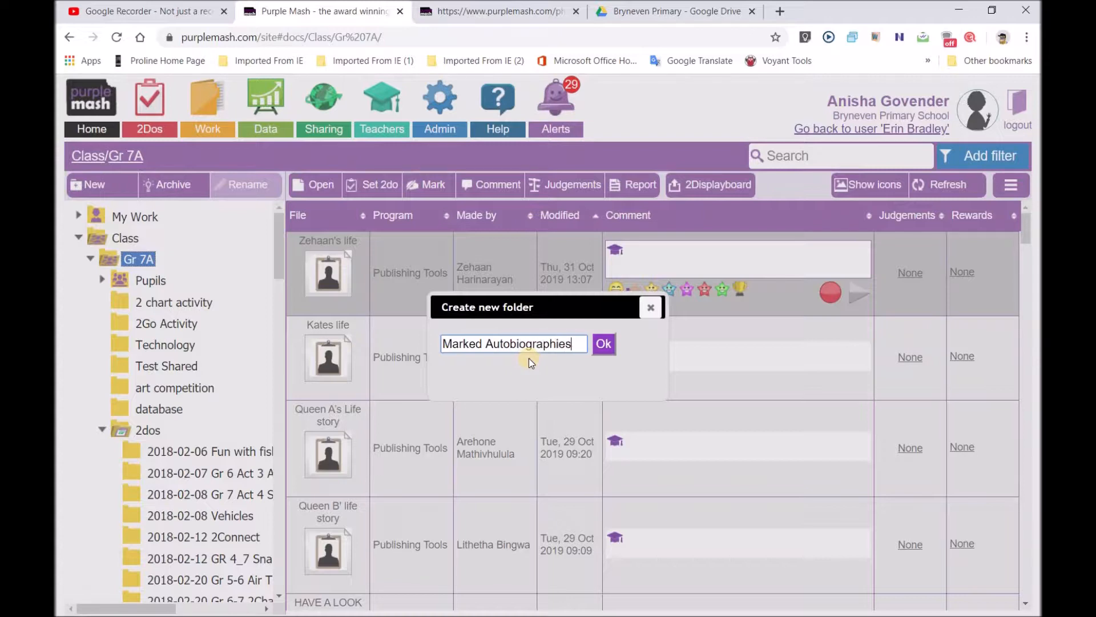
left_click(605, 347)
left_click(92, 260)
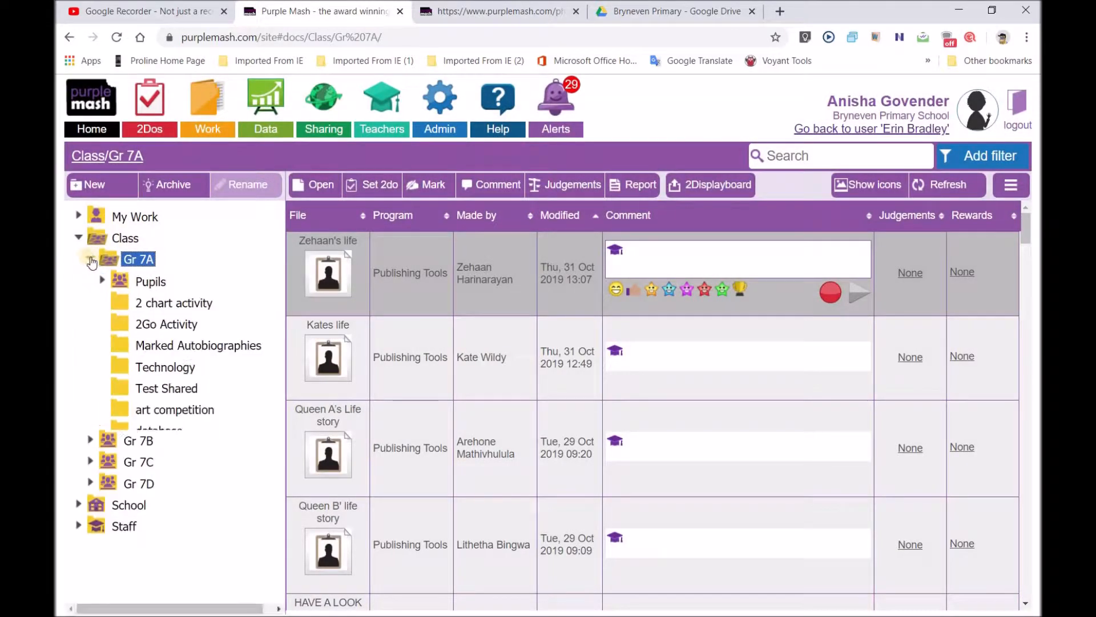
- Try to upload a document from the Downloads folder into the Marked Autobiographies folder
left_click(196, 345)
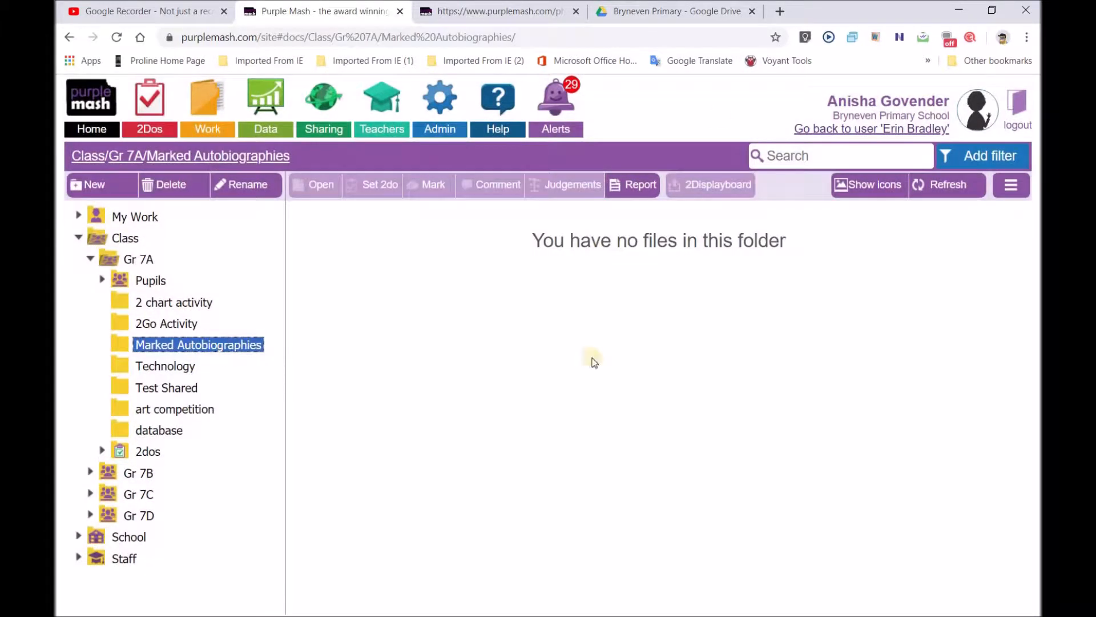
left_click(1017, 185)
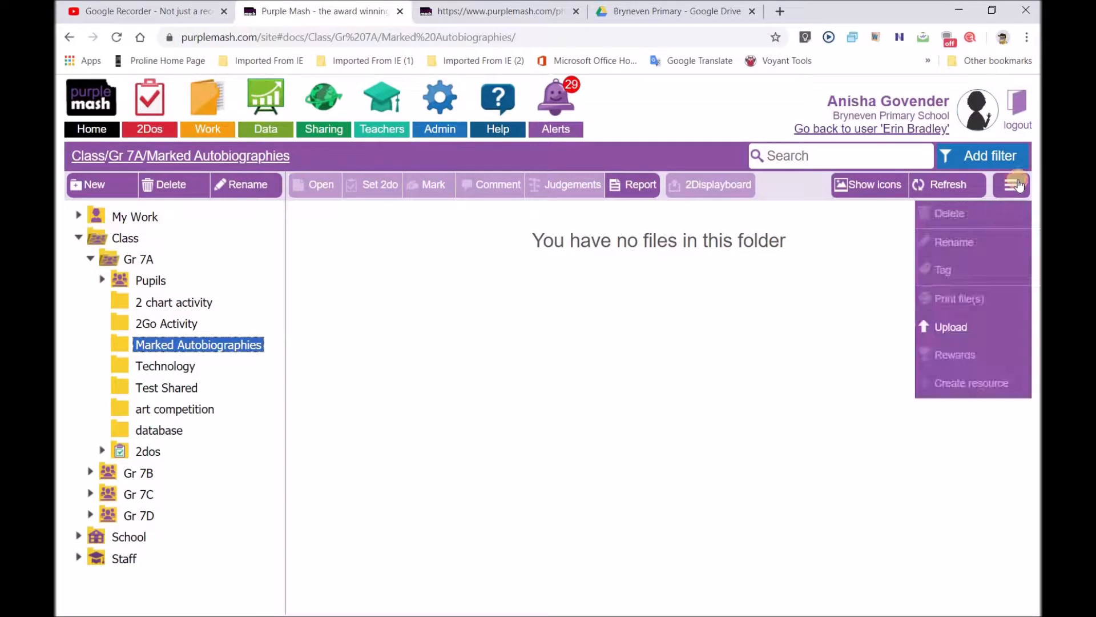
left_click(949, 327)
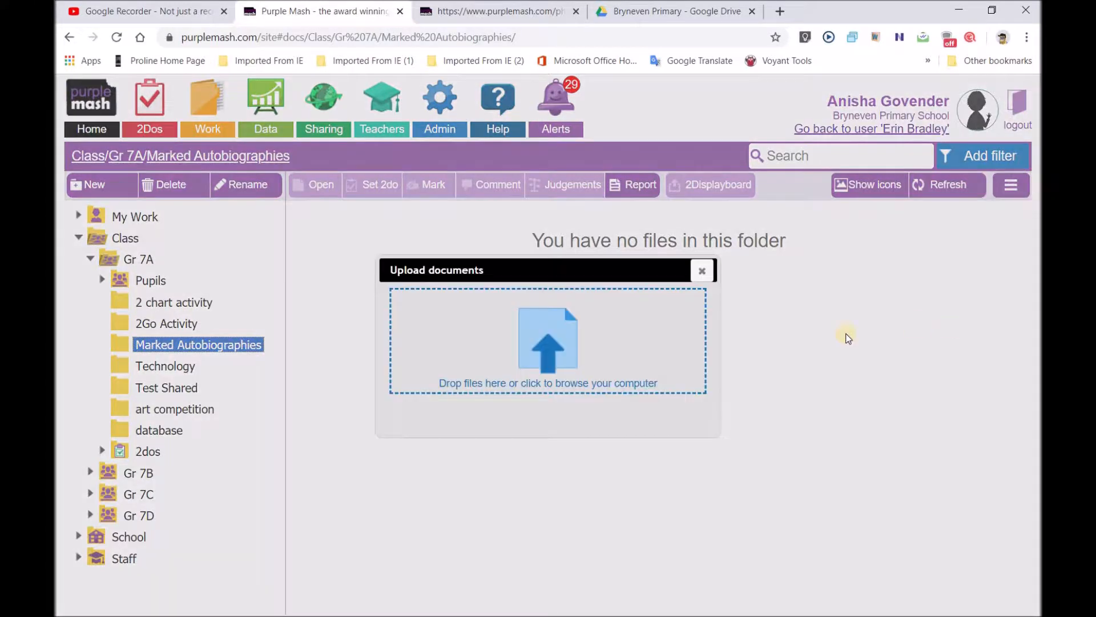
left_click(528, 354)
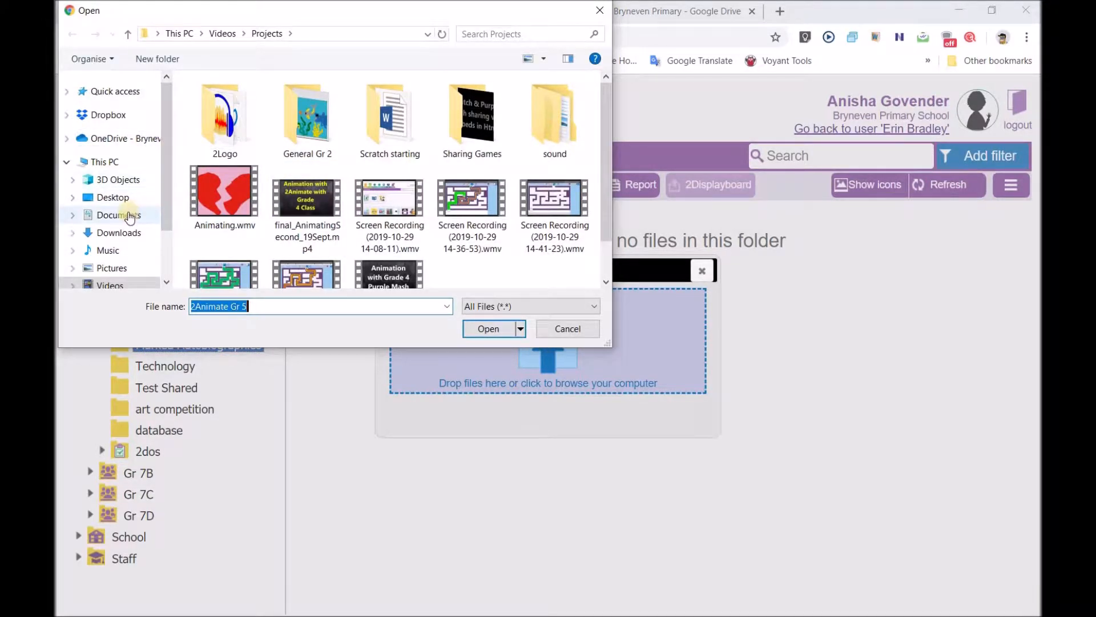
left_click(120, 234)
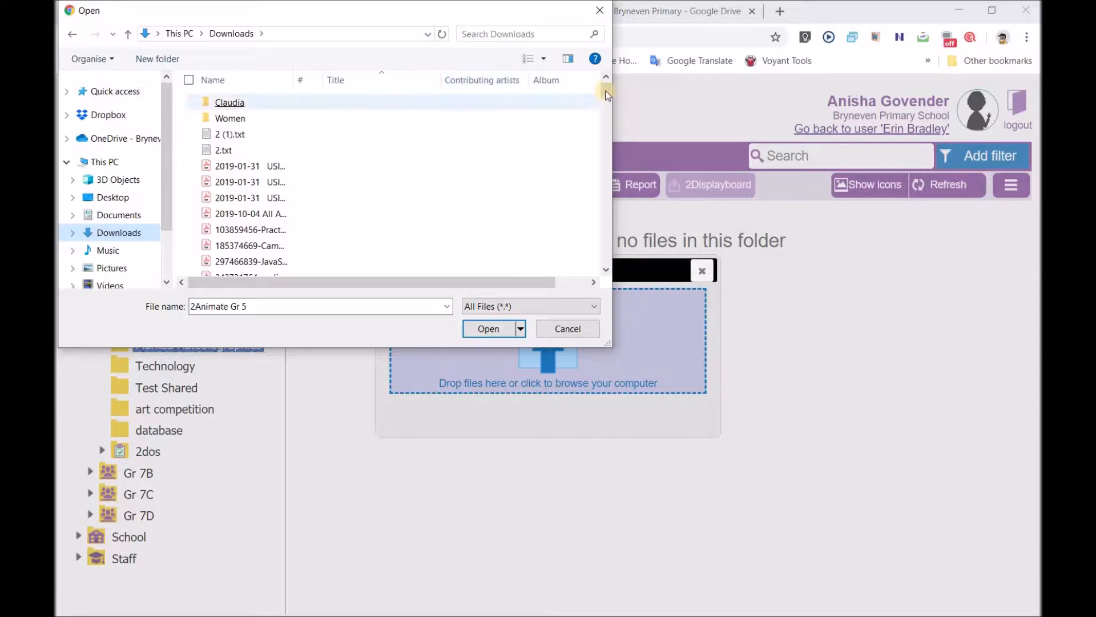
mouse_move(607, 101)
left_mouse_down()
mouse_move(612, 219)
mouse_move(611, 86)
left_mouse_up()
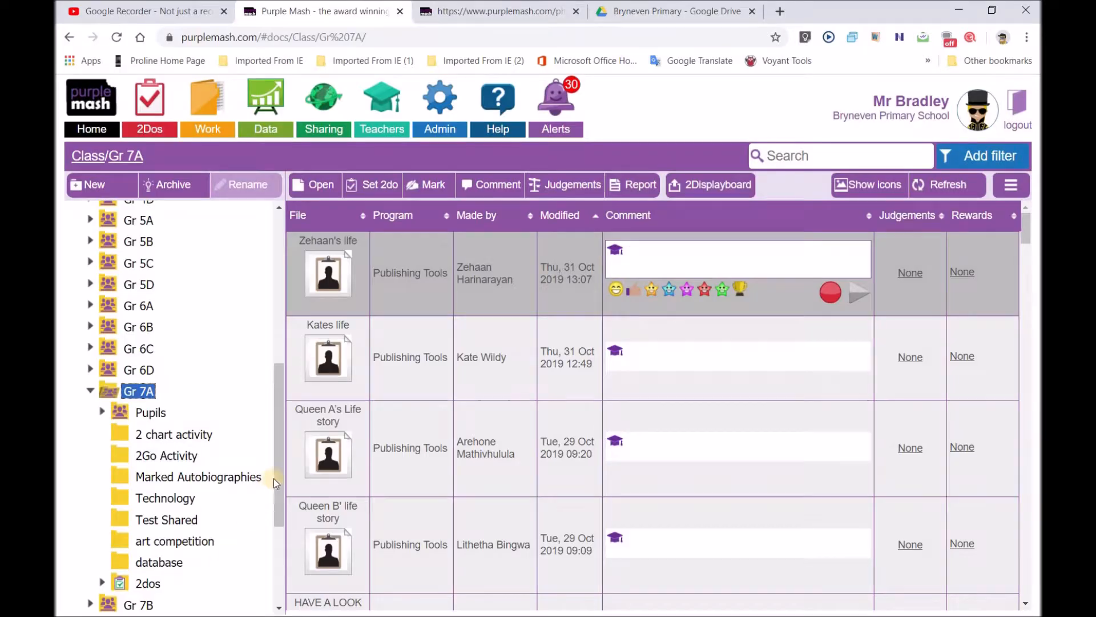
- Expand Gr 7A's 2dos, widen the folder tree and open the 2019-10-04 All About Me Biography folder
left_click_drag(282, 476, 277, 555)
left_click(102, 392)
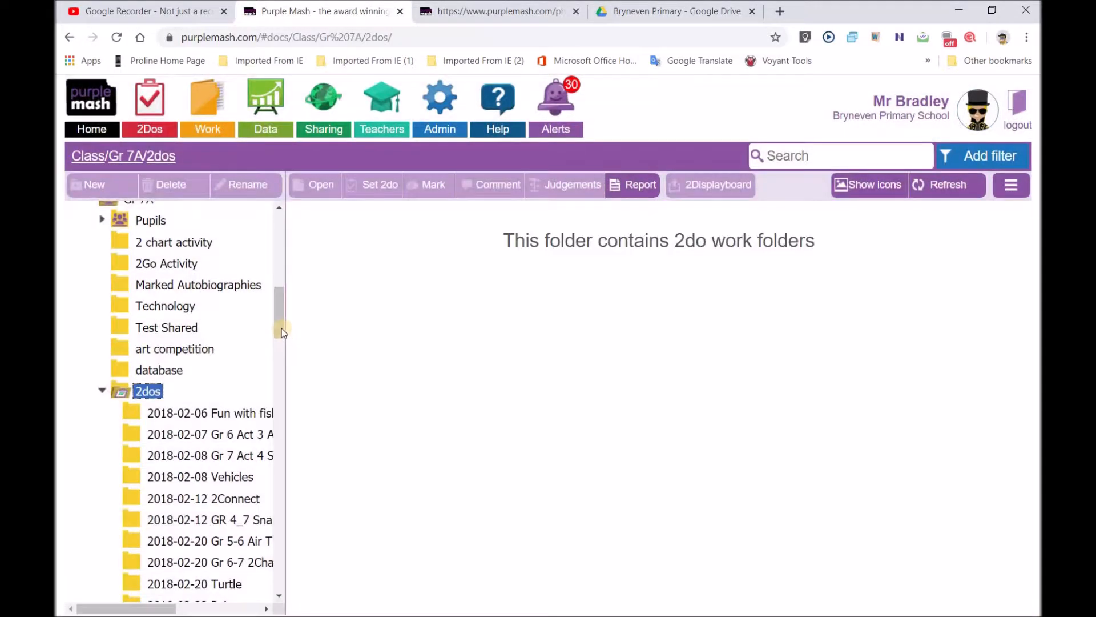
left_click_drag(285, 363, 287, 570)
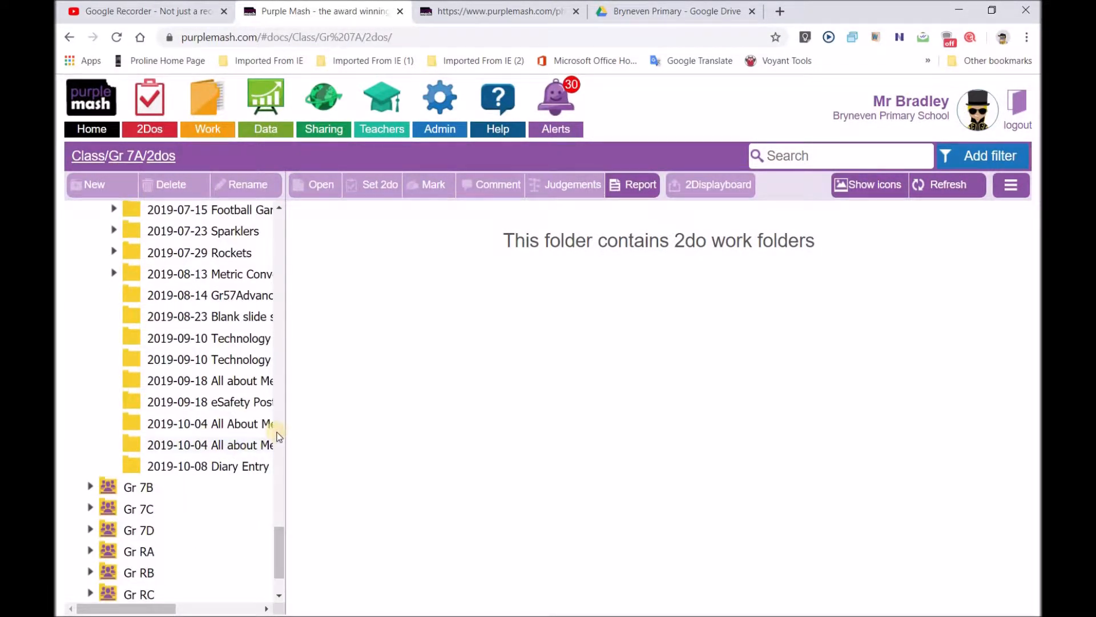
left_click_drag(288, 432, 426, 430)
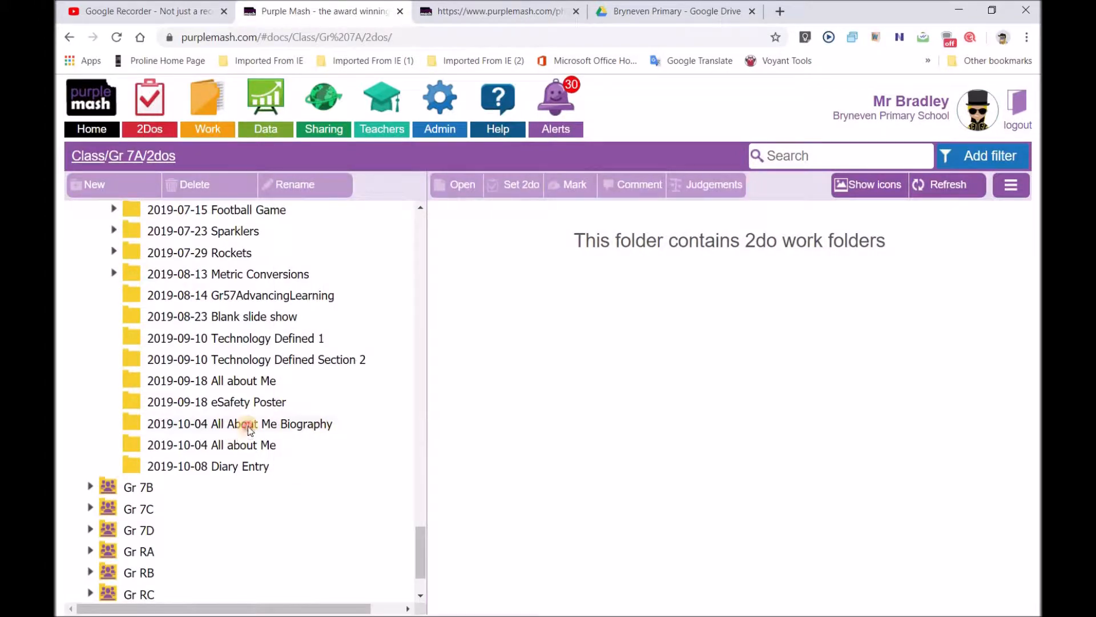
left_click(247, 426)
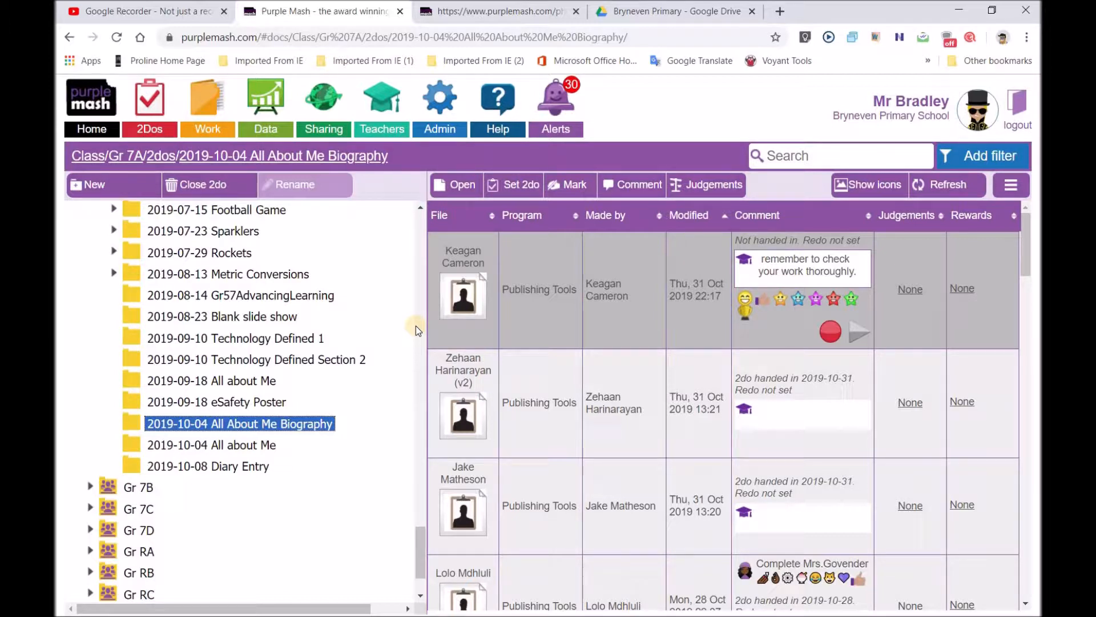
- Upload Page 1.pdf from the Downloads folder into the All About Me Biography 2do folder
left_click(1011, 186)
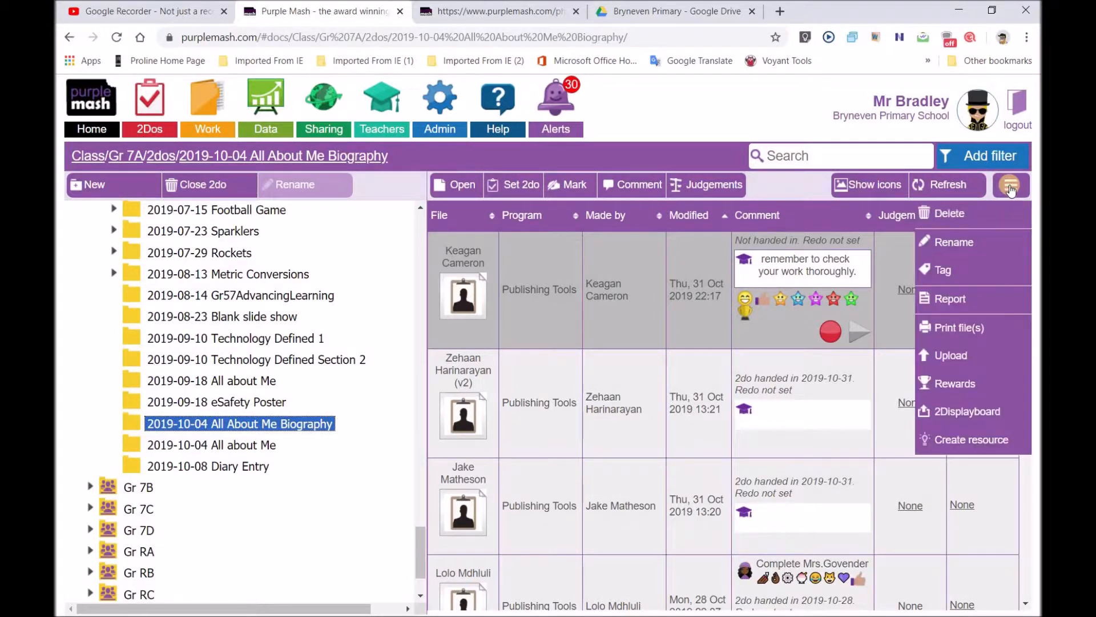
left_click(957, 356)
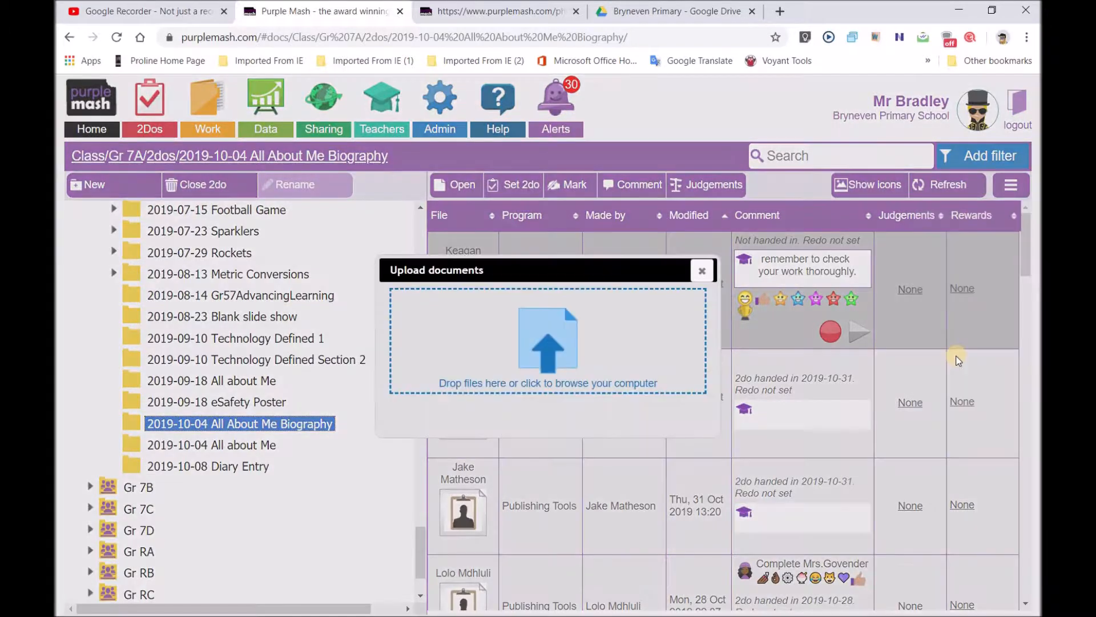
left_click(546, 337)
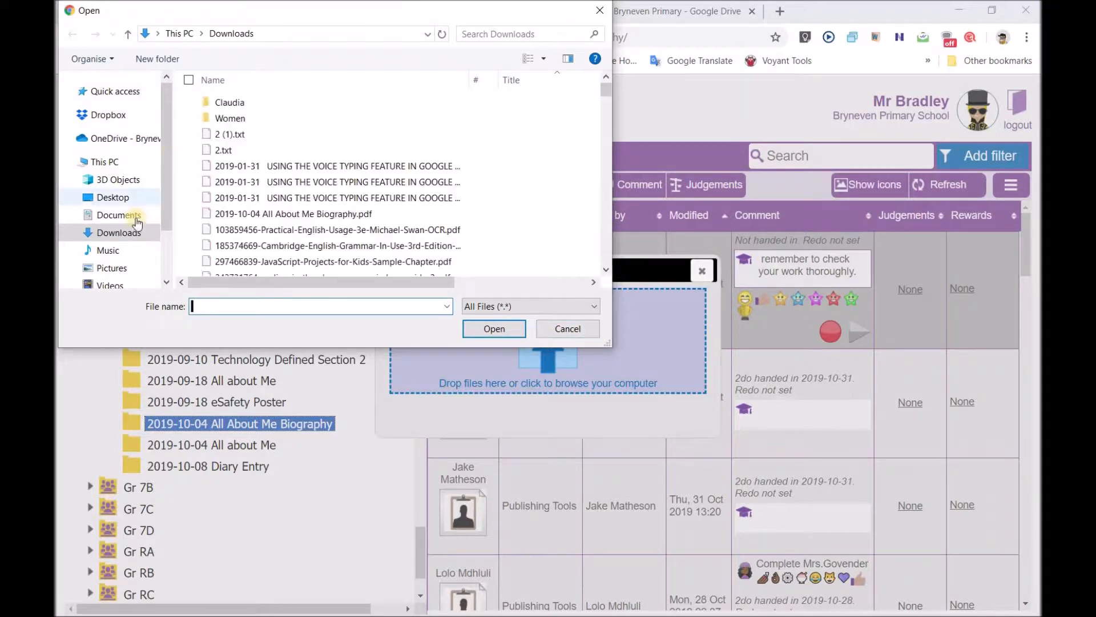
left_click_drag(606, 91, 607, 183)
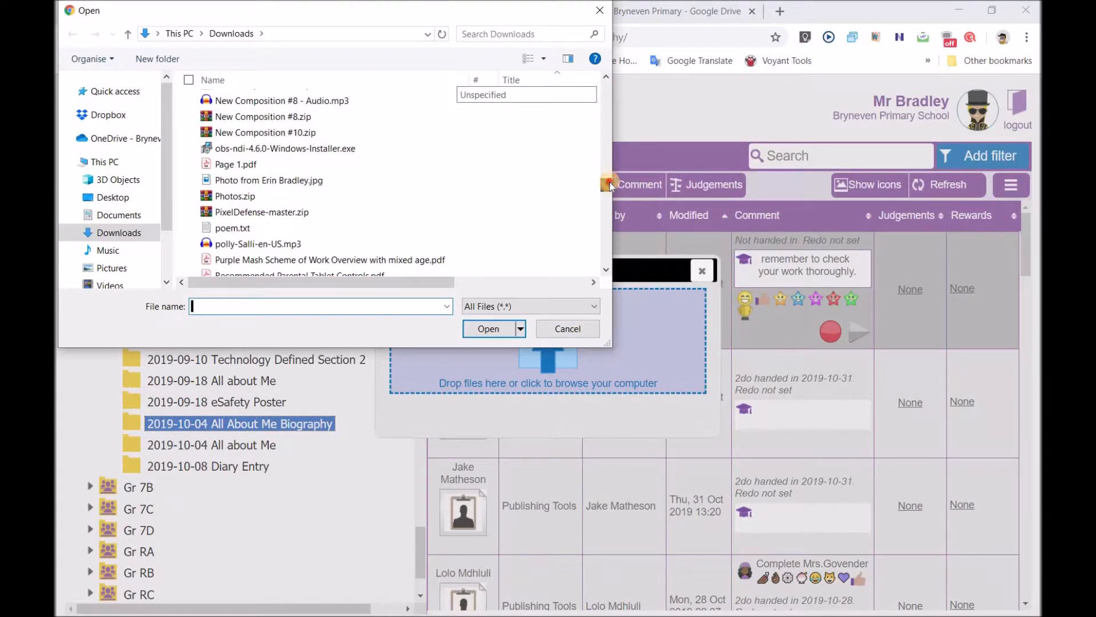
double_click(273, 167)
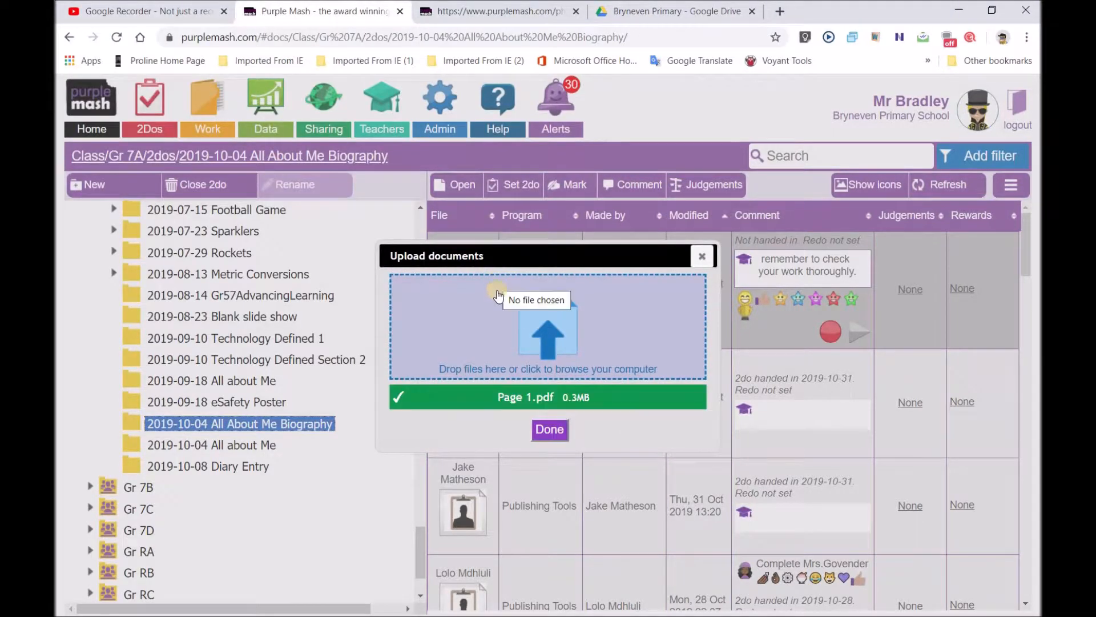
left_click(548, 427)
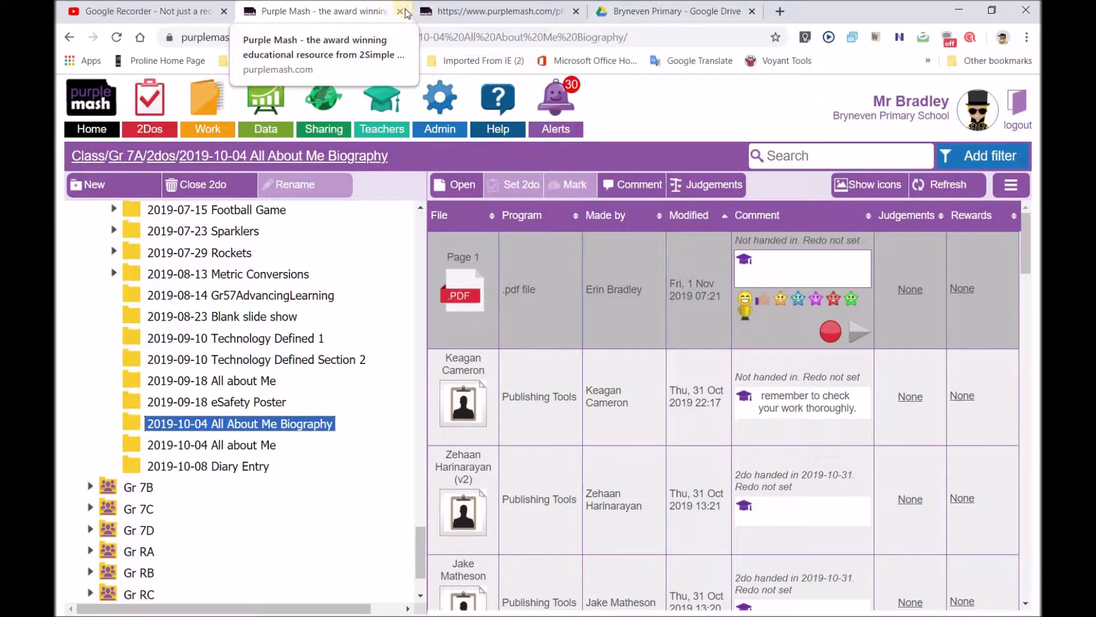
- Collapse the 2dos folder, expand Gr 7A's Pupils folder and open the twelfth pupil's folder
left_click_drag(424, 543, 427, 308)
left_click(103, 373)
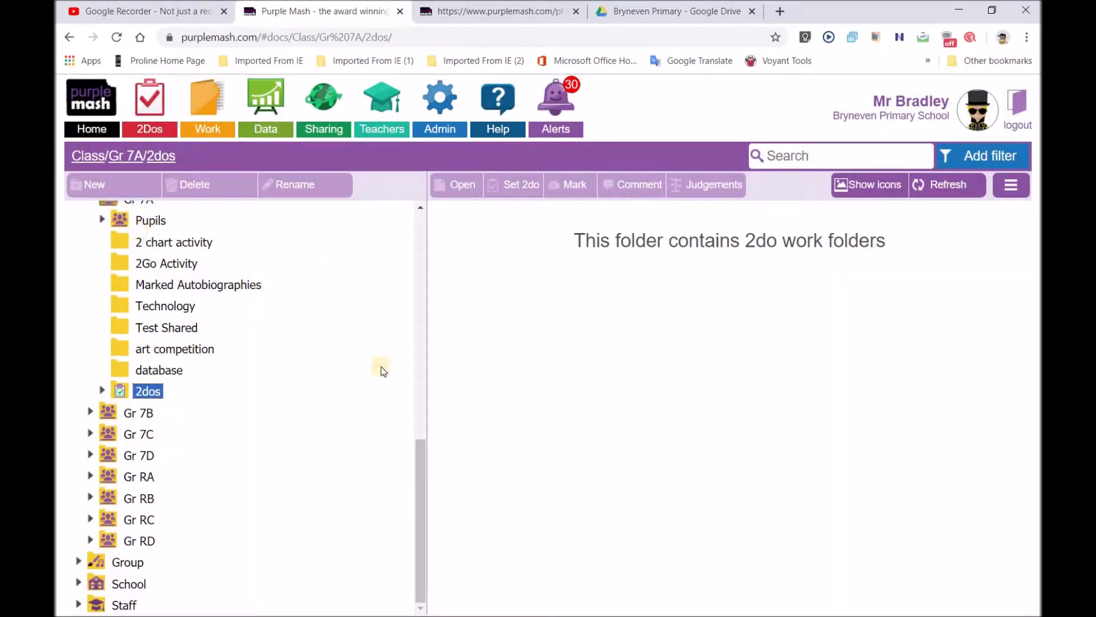
left_click(101, 221)
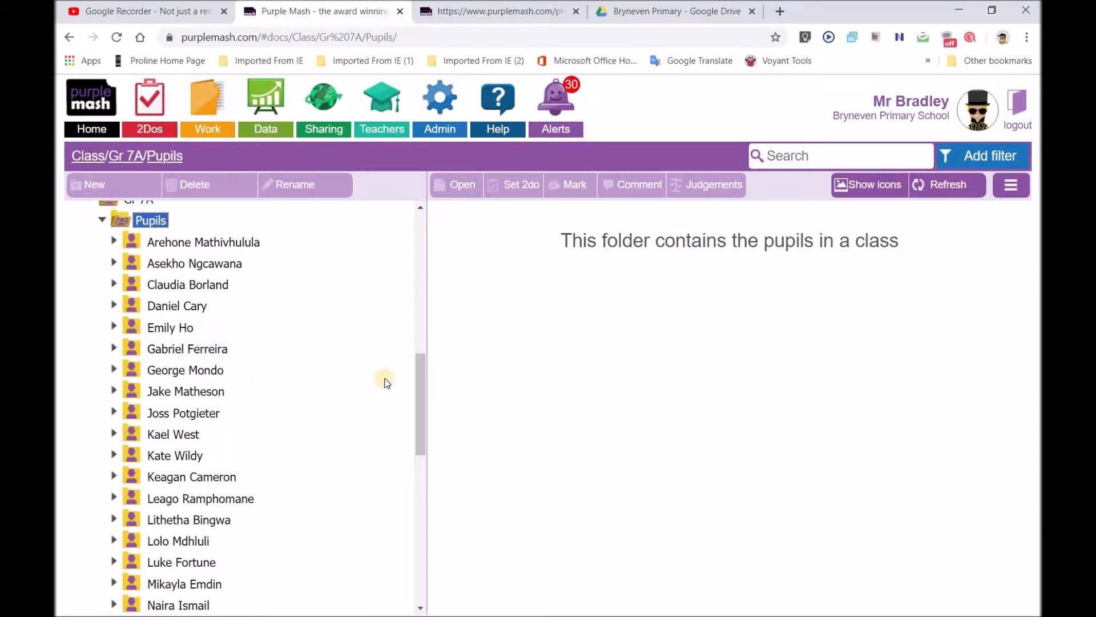
left_click_drag(423, 375, 419, 413)
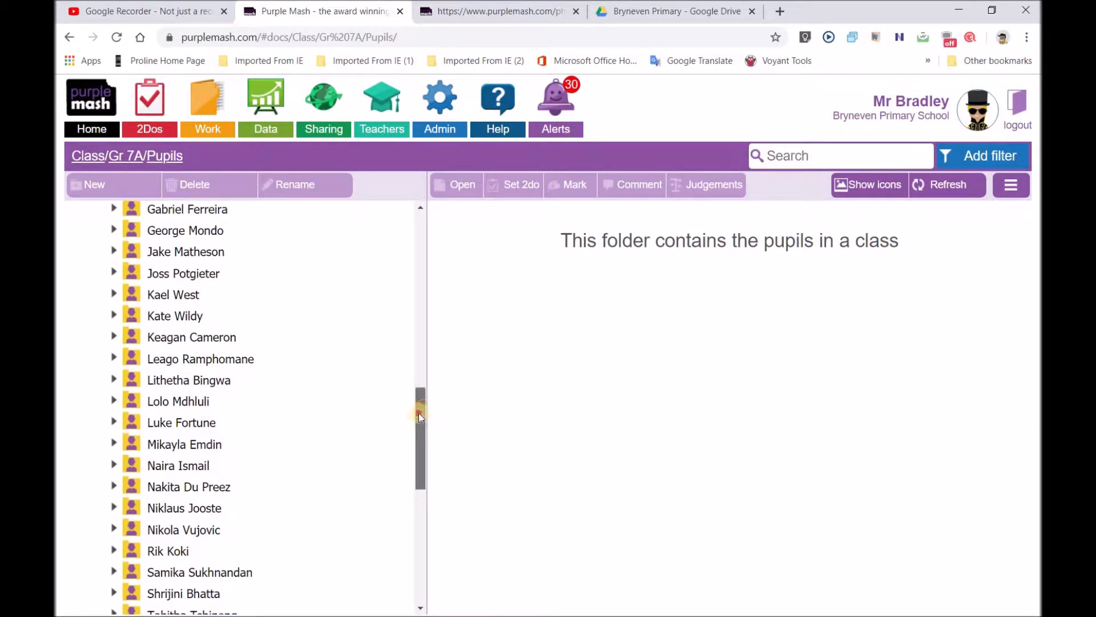
left_click(115, 337)
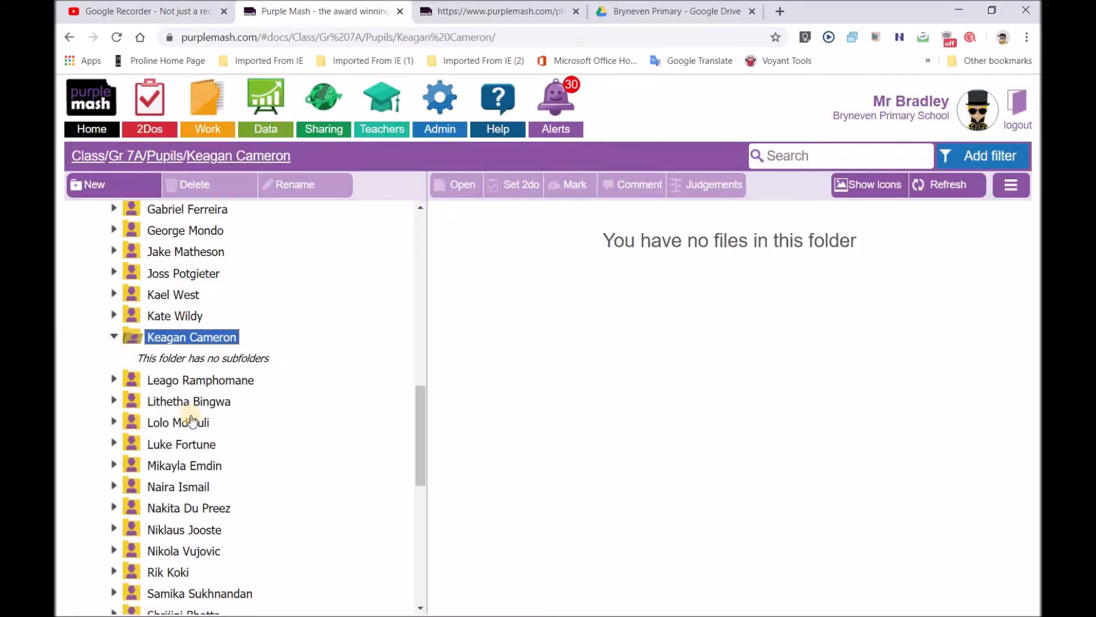
- Upload Page 1.pdf from the Downloads folder into this pupil's folder and finish the upload
left_click(1011, 184)
left_click(965, 357)
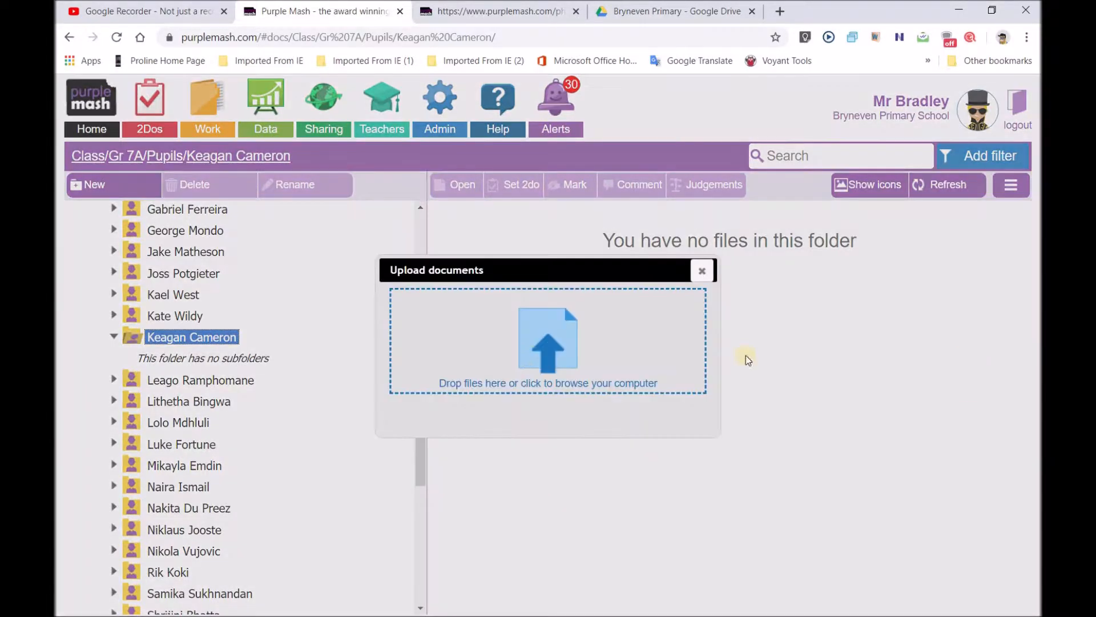
left_click(545, 341)
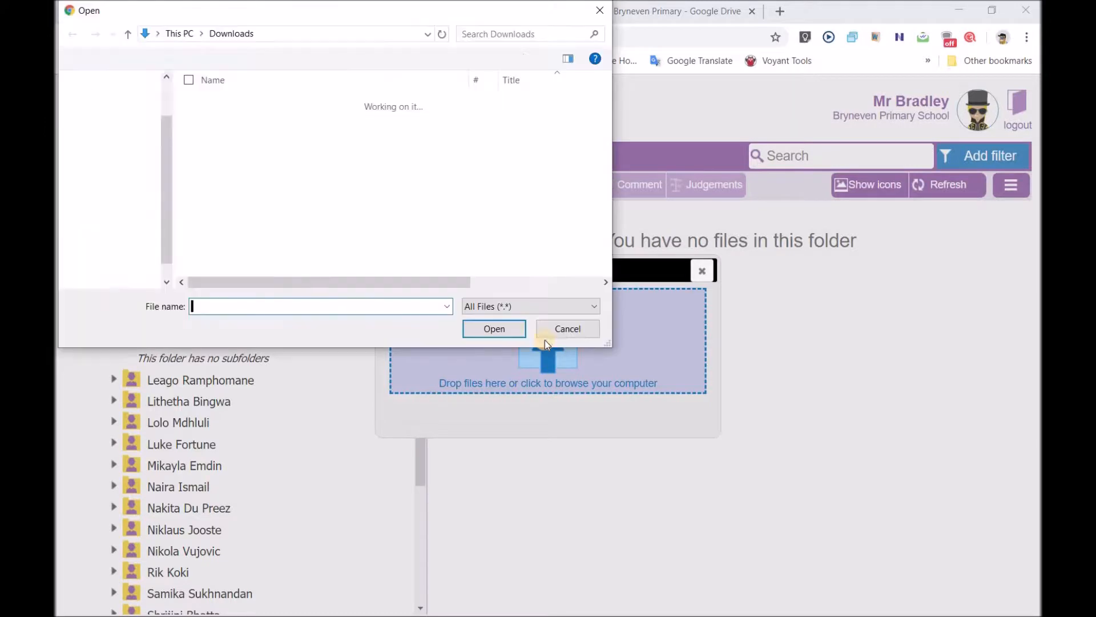
left_click_drag(173, 166, 169, 190)
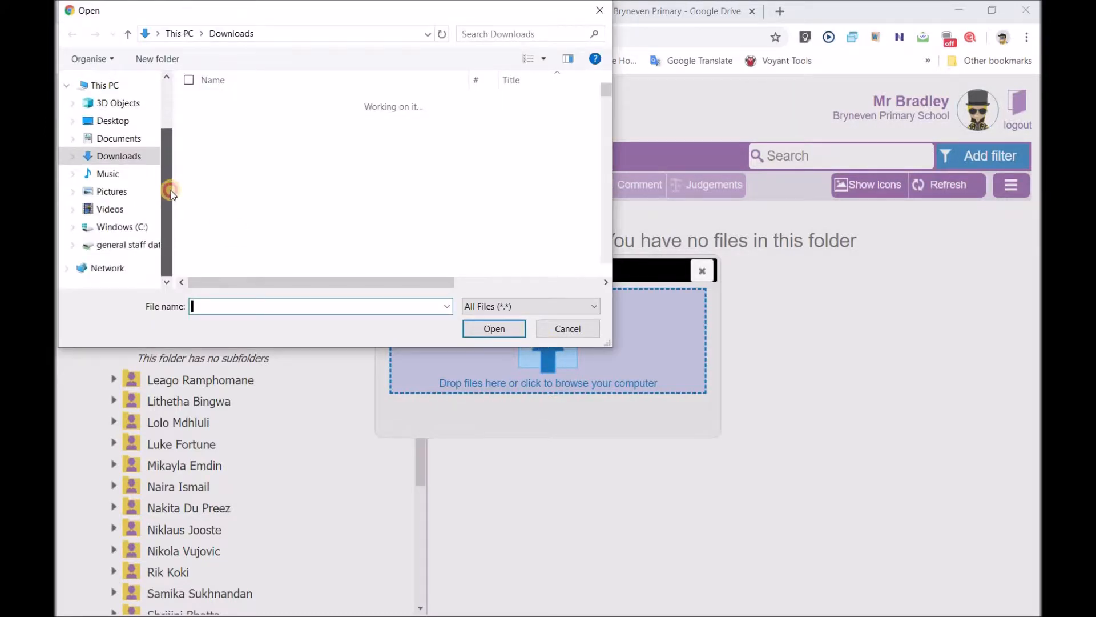
left_click_drag(604, 88, 605, 182)
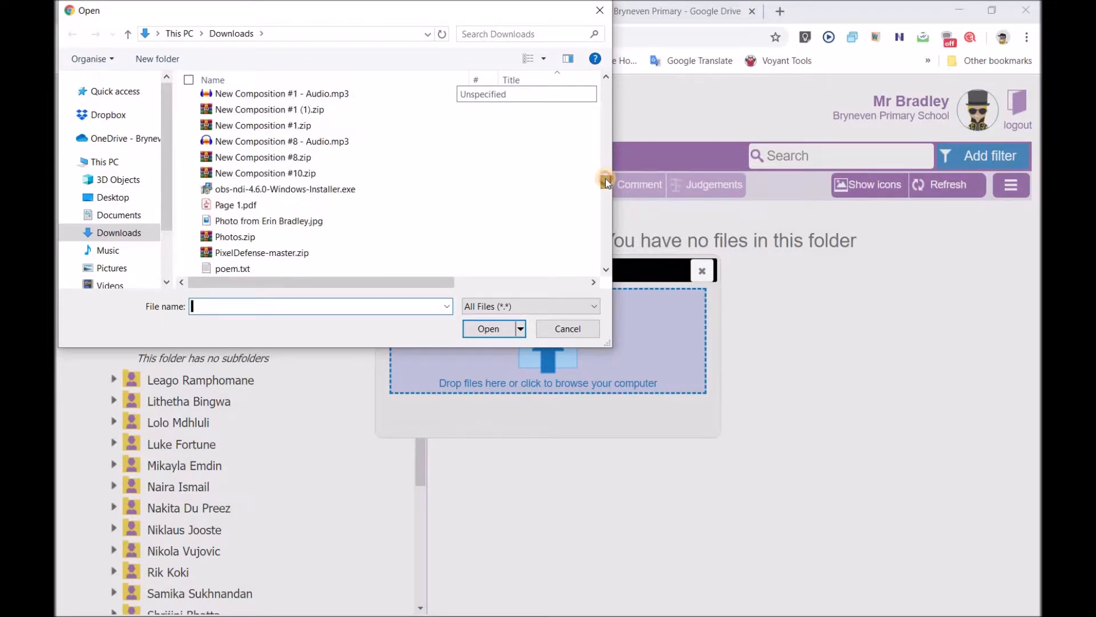
double_click(246, 206)
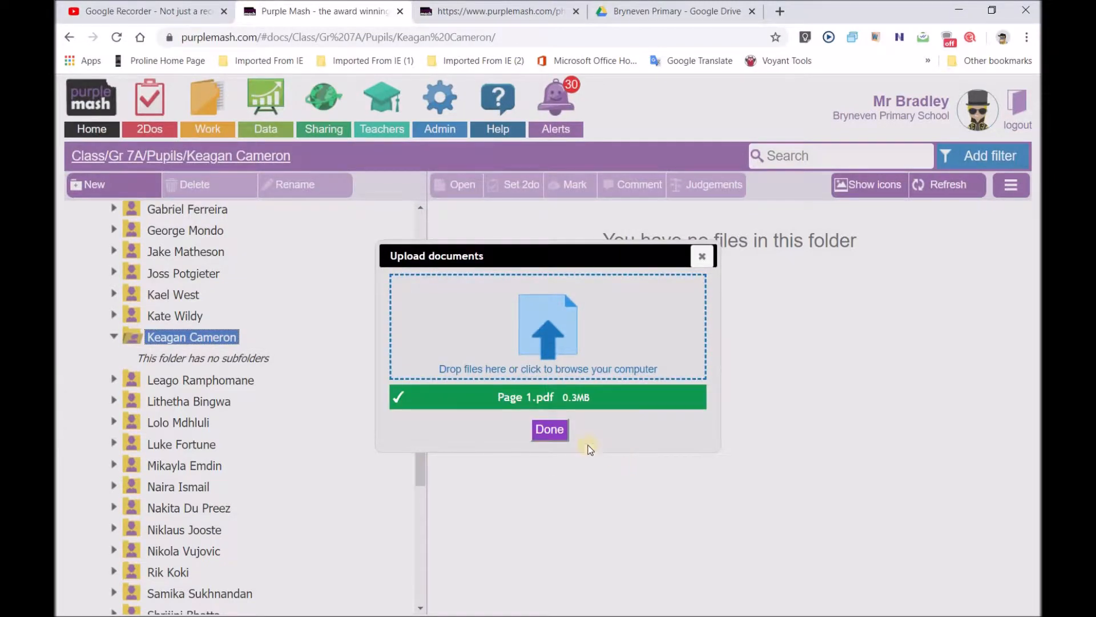
left_click(544, 432)
left_click(556, 434)
left_click(702, 257)
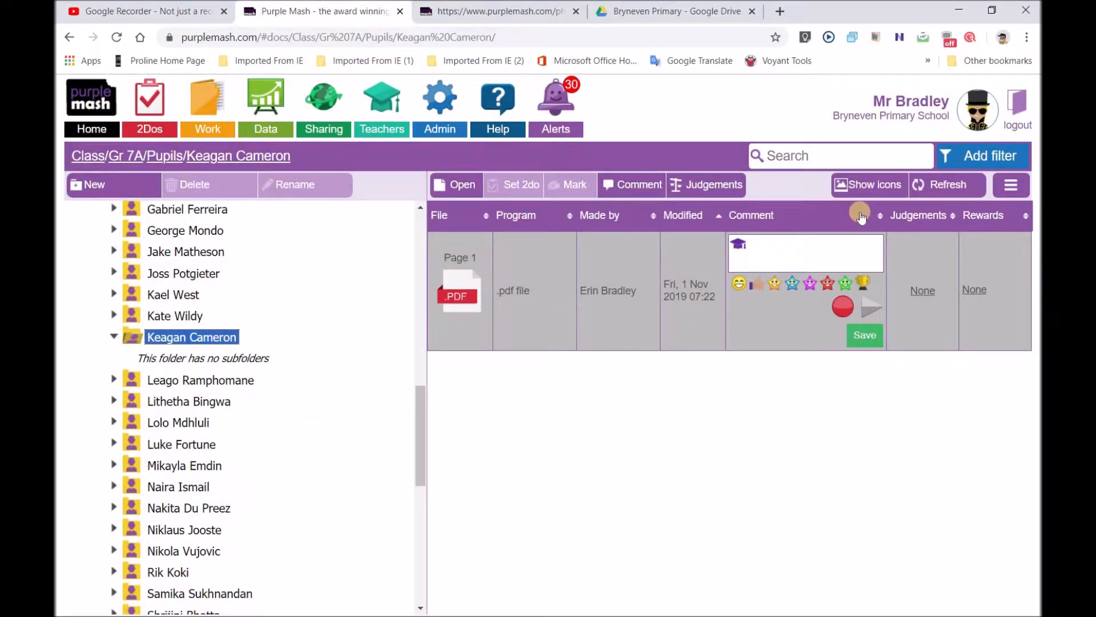
left_click(1010, 184)
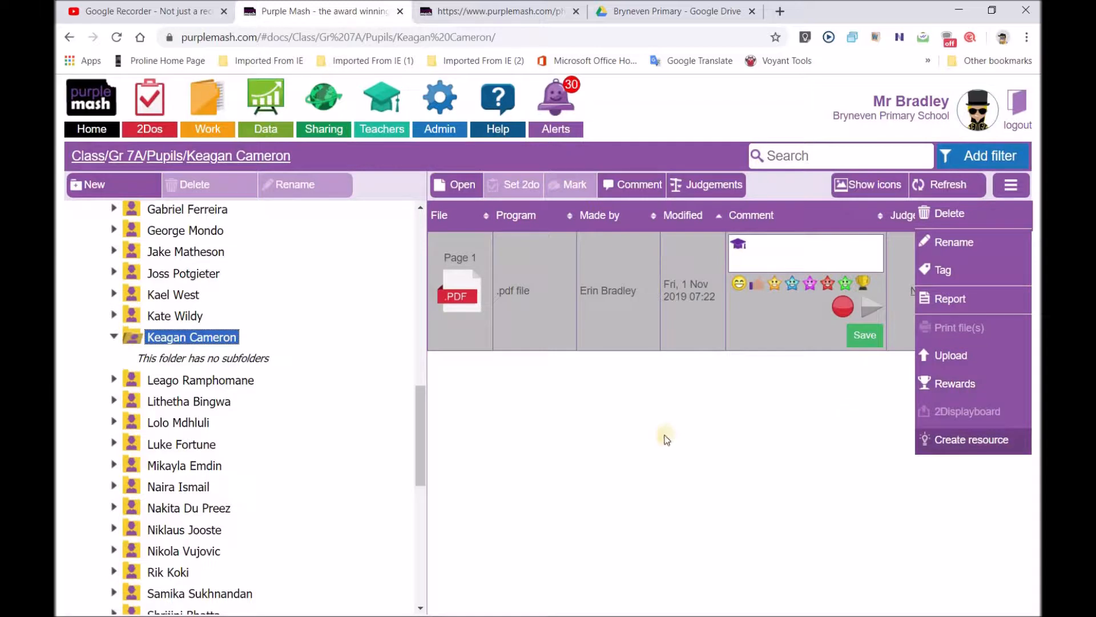
left_click(545, 297)
left_click(542, 290)
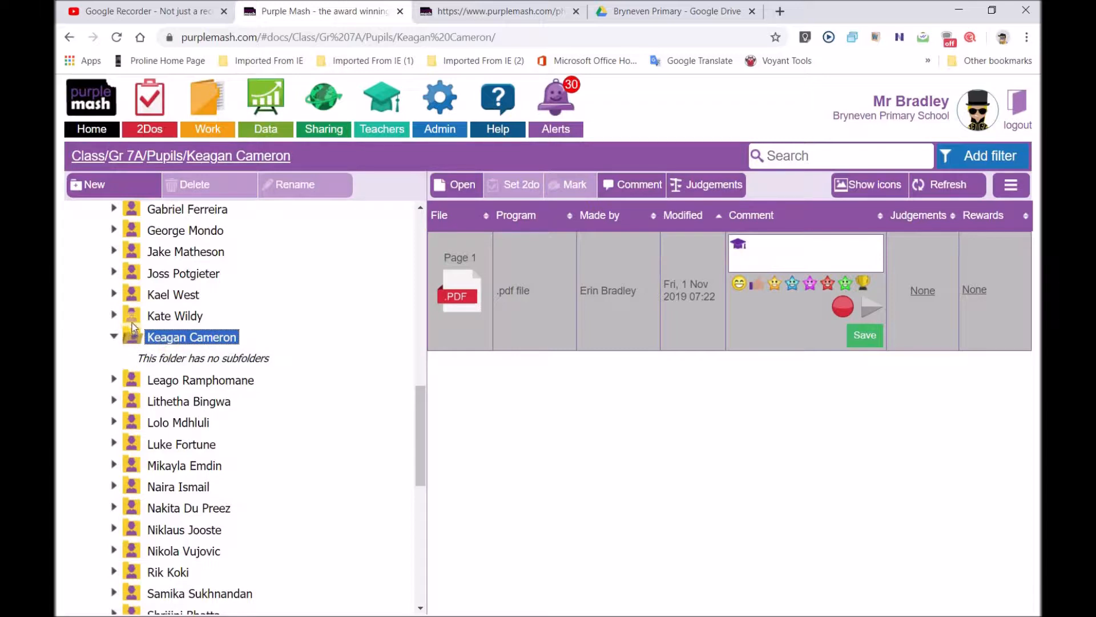
- Delete the Page 1 PDF from the opened pupil's folder in Purple Mash
left_click(1010, 184)
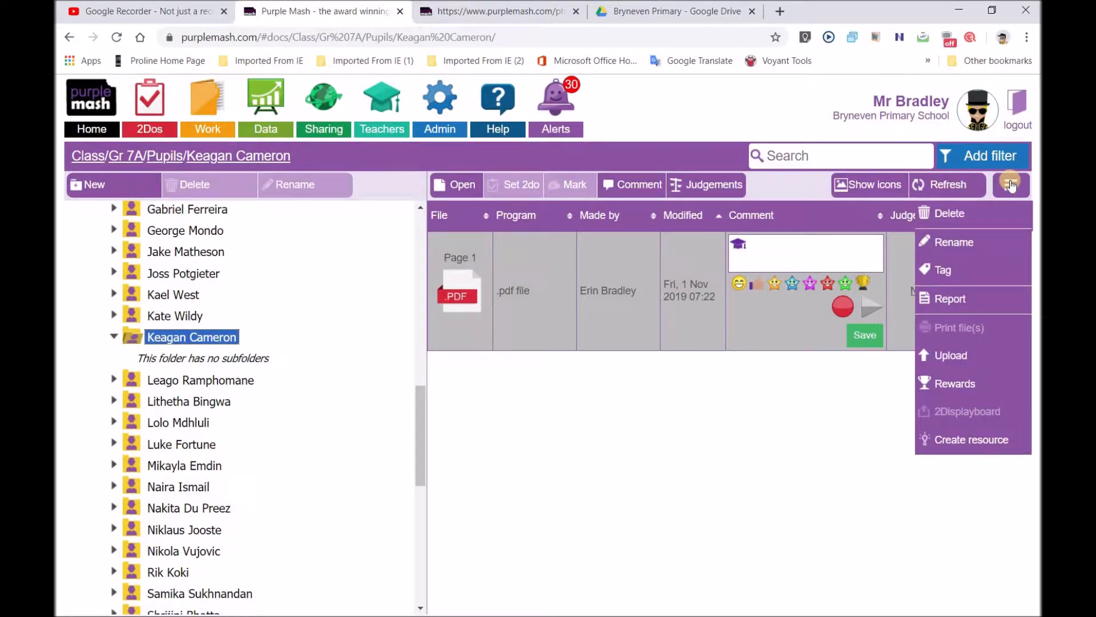
left_click(662, 533)
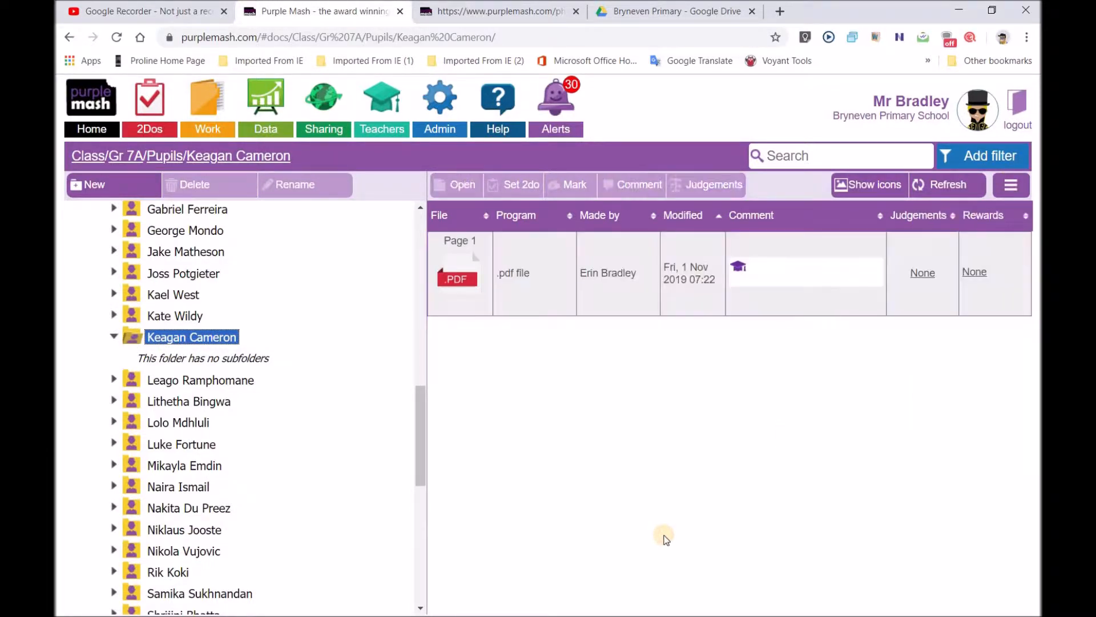
left_click(507, 290)
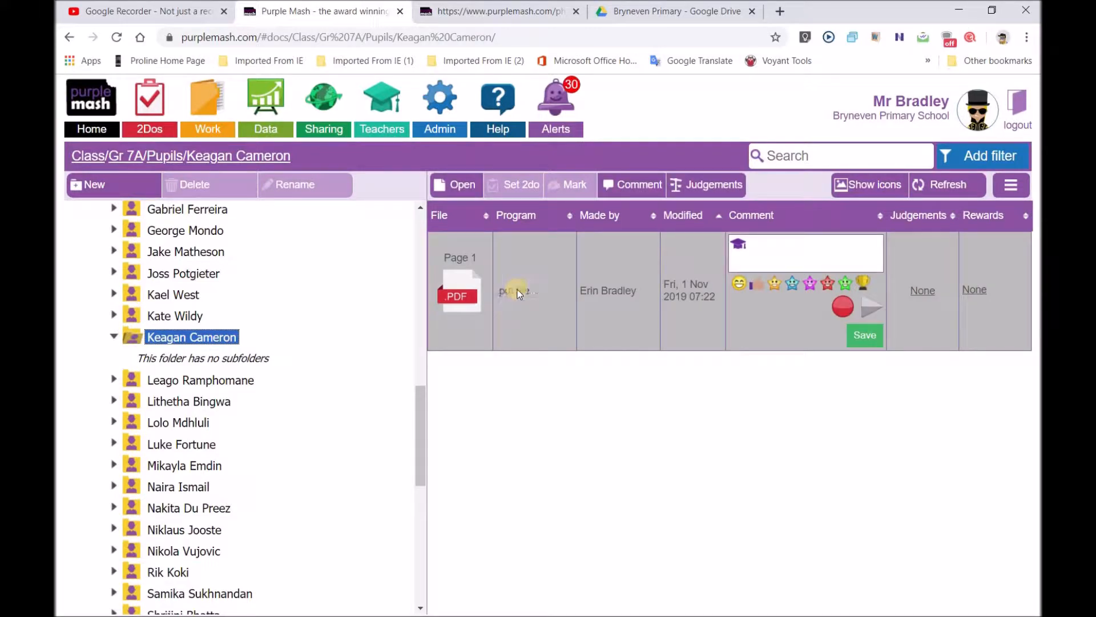
left_click(1017, 187)
left_click(965, 211)
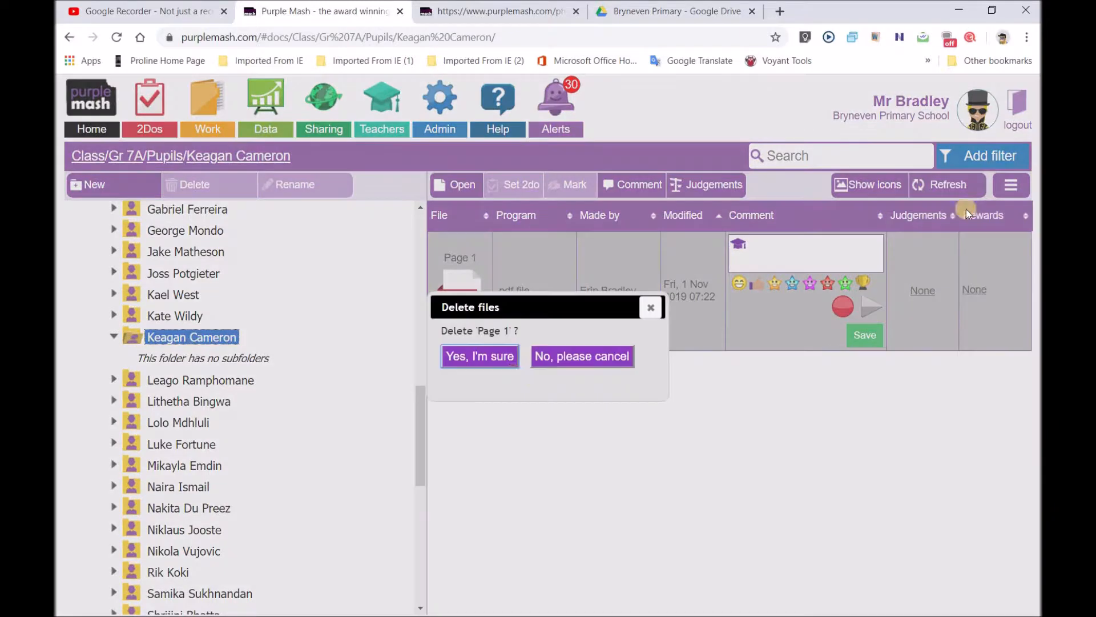
left_click(467, 350)
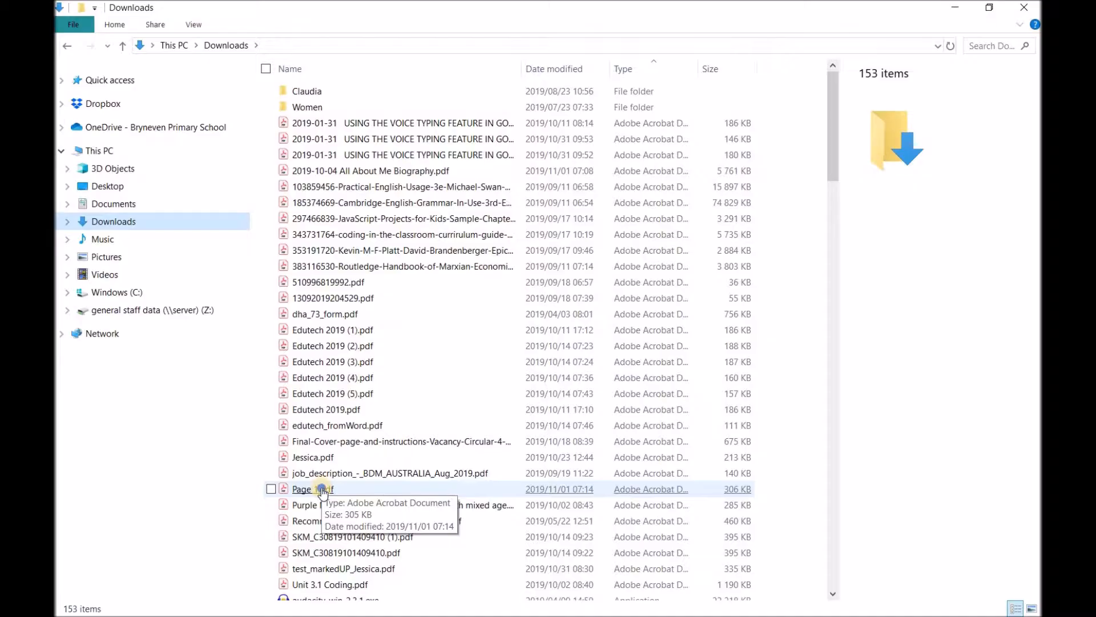
- Copy Page 1.pdf from the Downloads folder in File Explorer
left_click(322, 490)
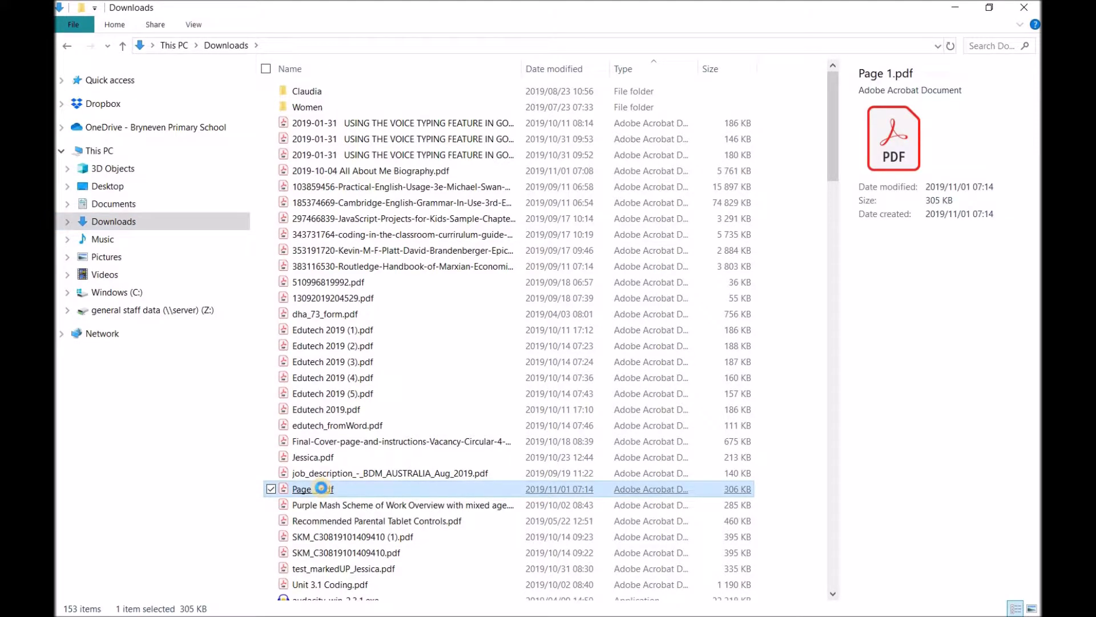
right_click(322, 490)
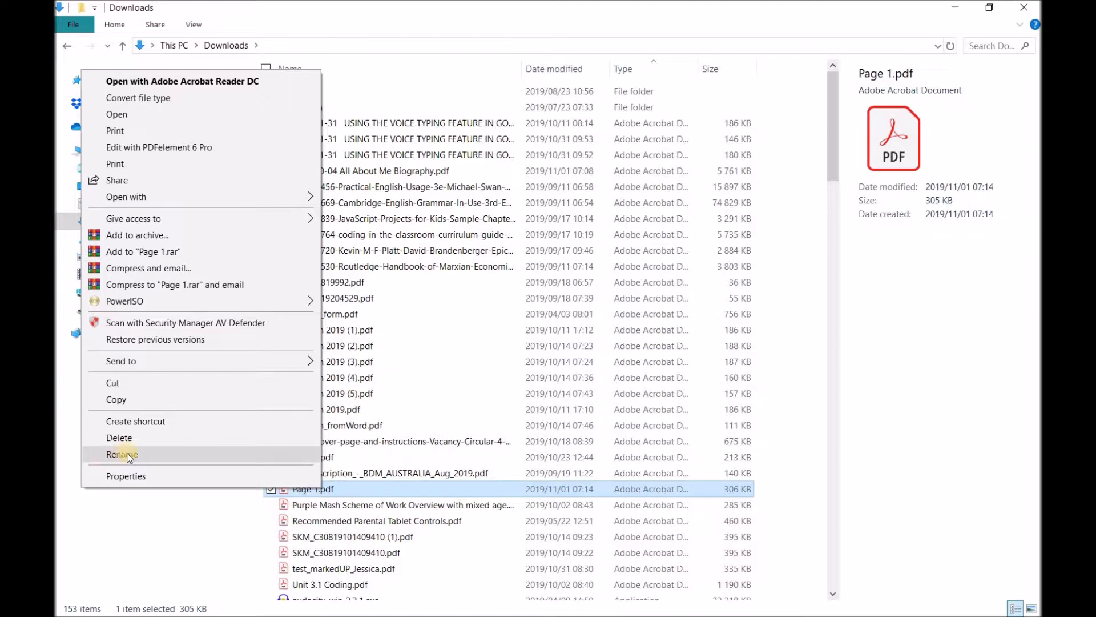
left_click(134, 402)
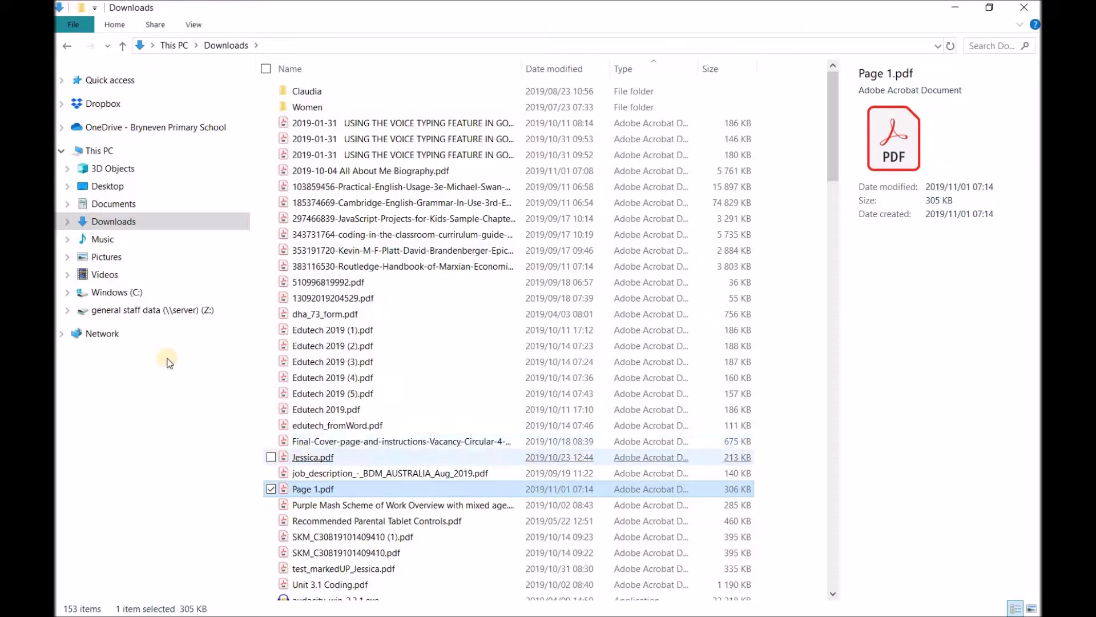
- Open the Purple Mash folder inside Intersen Phase on the general staff data (Z:) drive
left_click(143, 313)
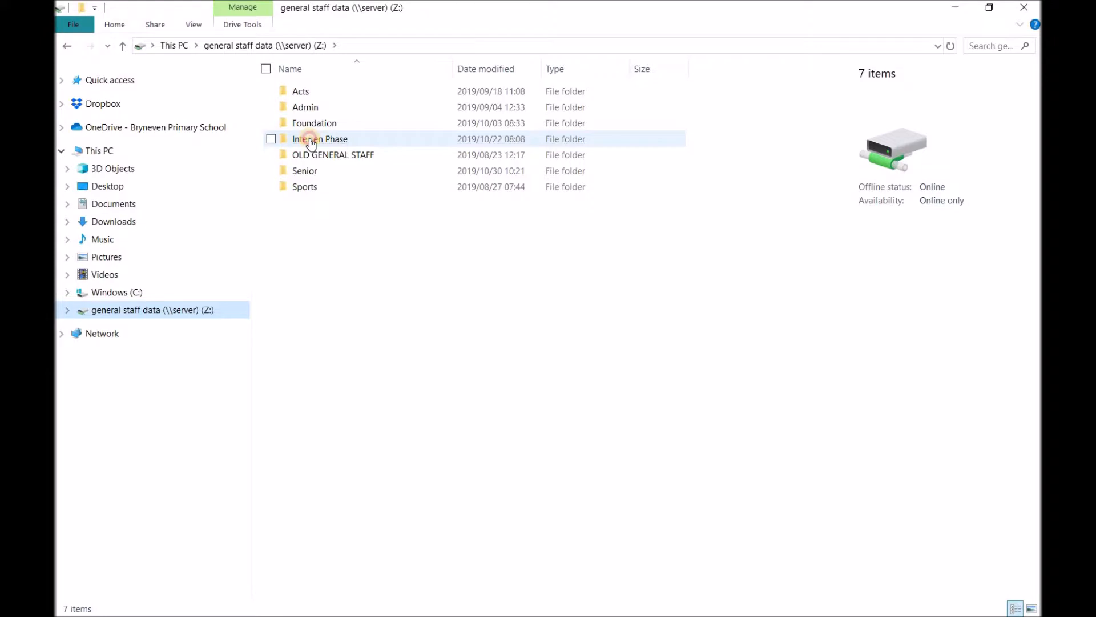
left_click(311, 143)
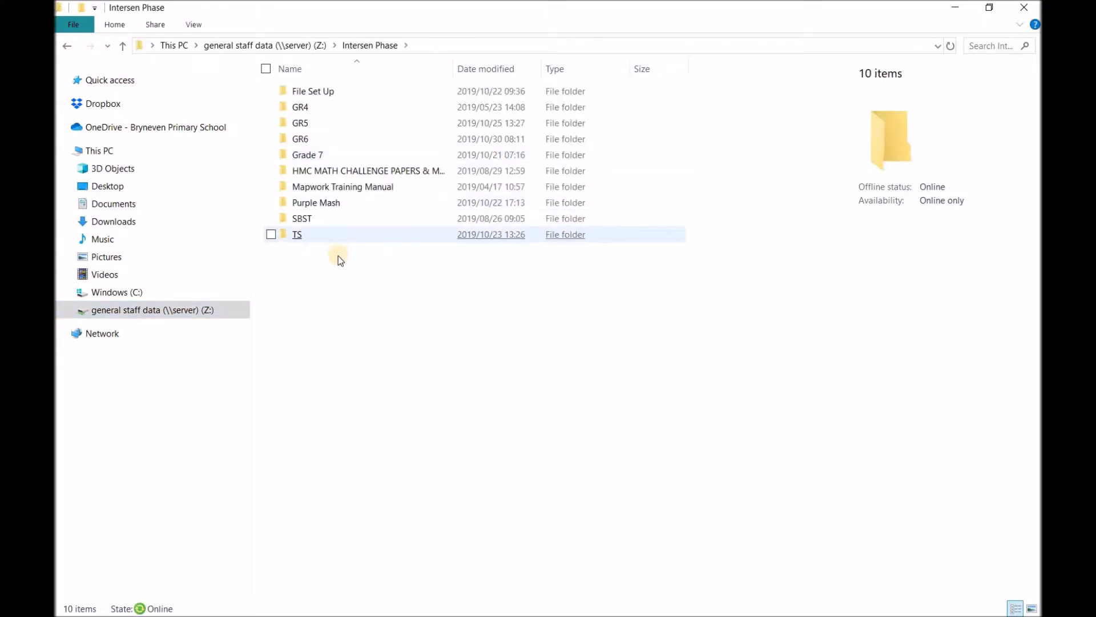
double_click(326, 209)
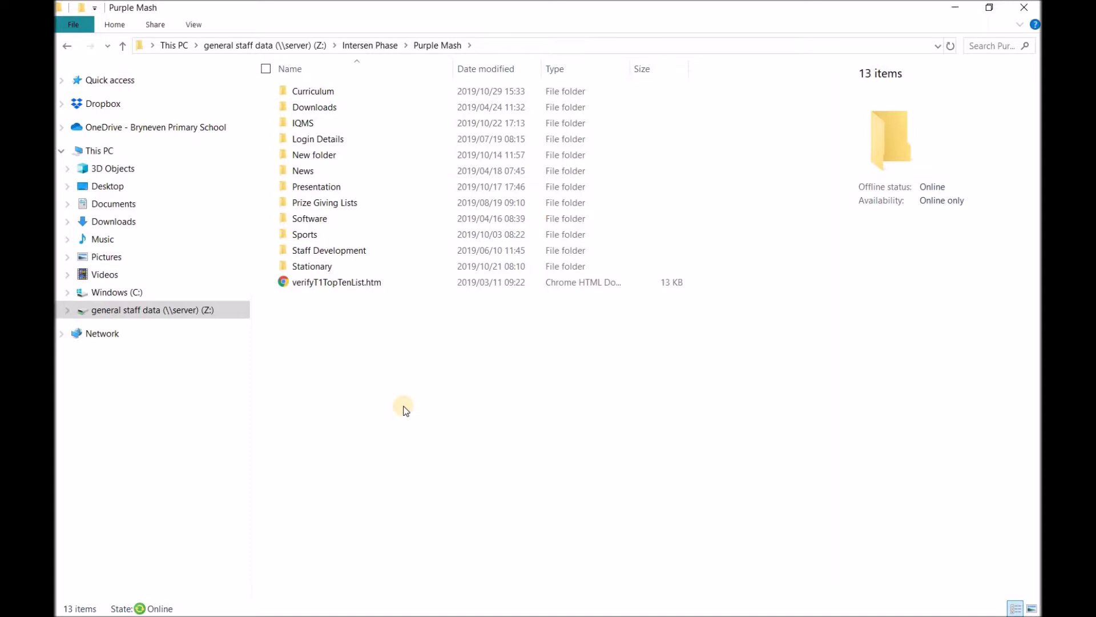
- Create a new folder named Moderation in the Purple Mash folder on the staff drive
right_click(308, 330)
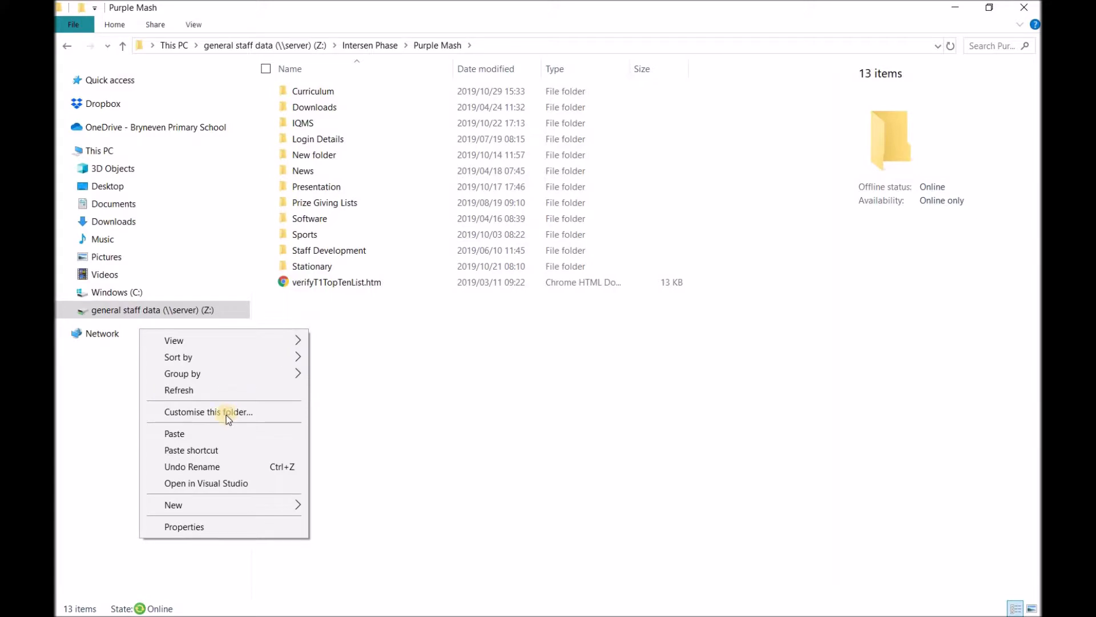
left_click(217, 509)
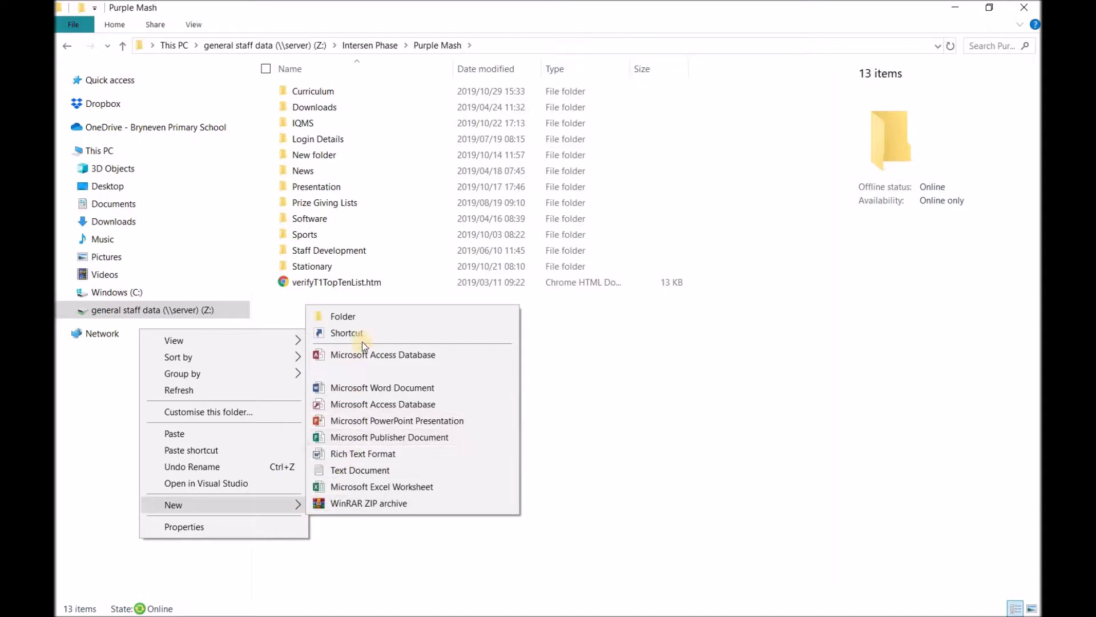
left_click(351, 317)
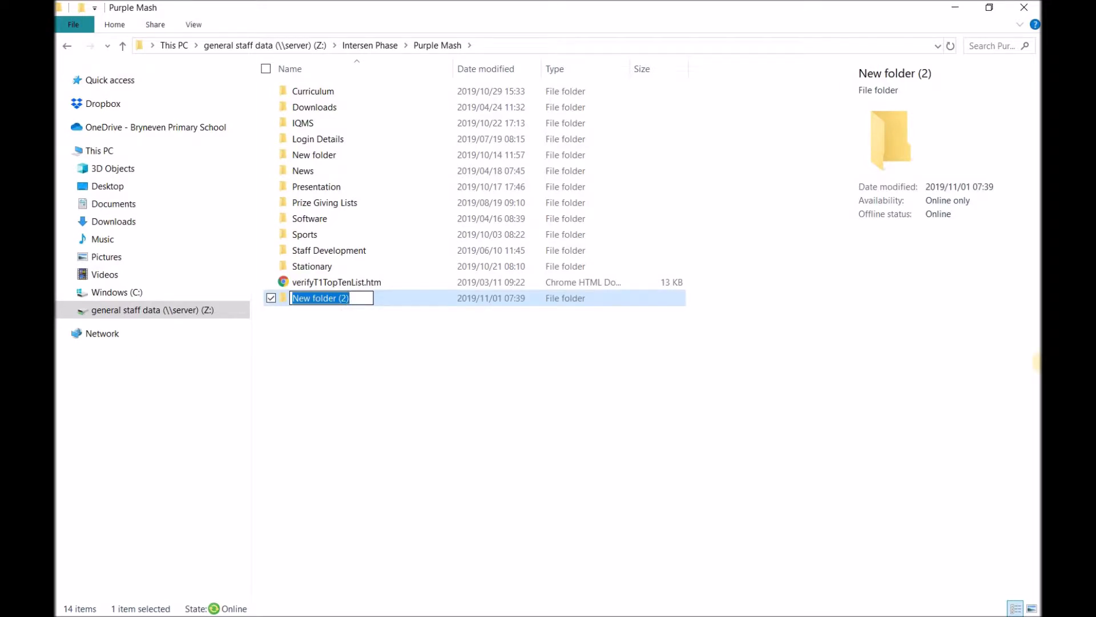
type("Moder")
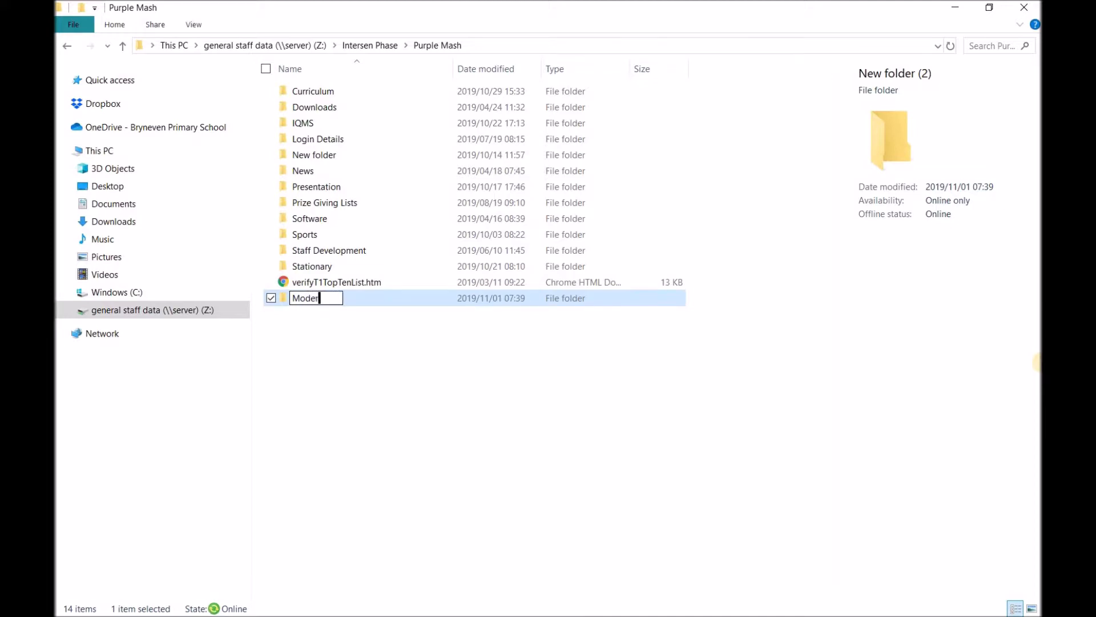
type("ation")
key("Return")
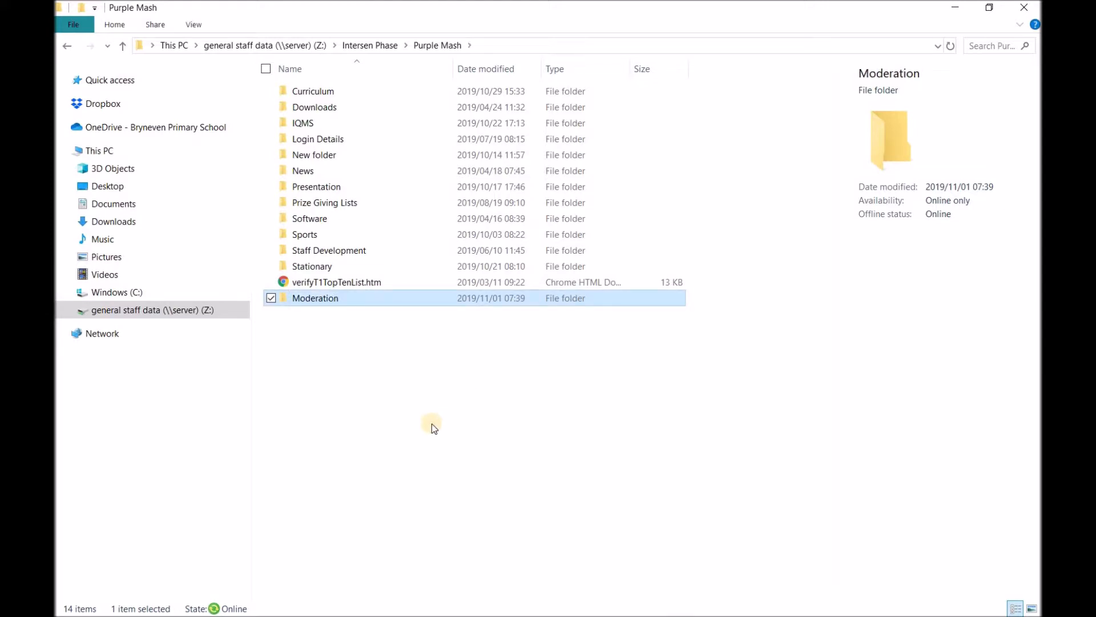
- Paste the copied Page 1.pdf into the Moderation folder
double_click(315, 303)
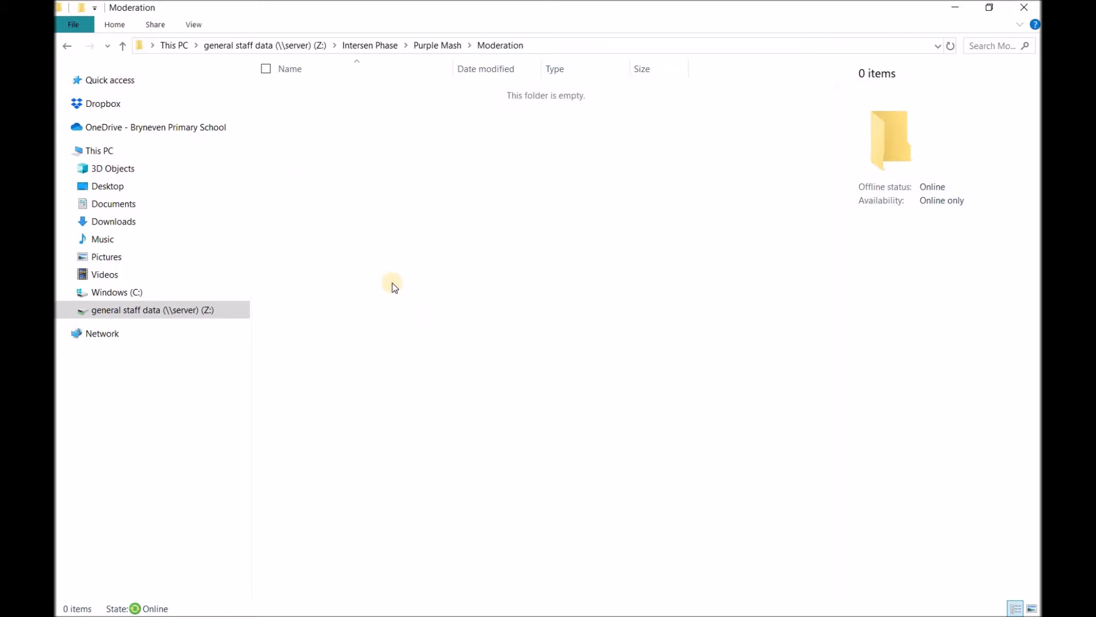
right_click(302, 158)
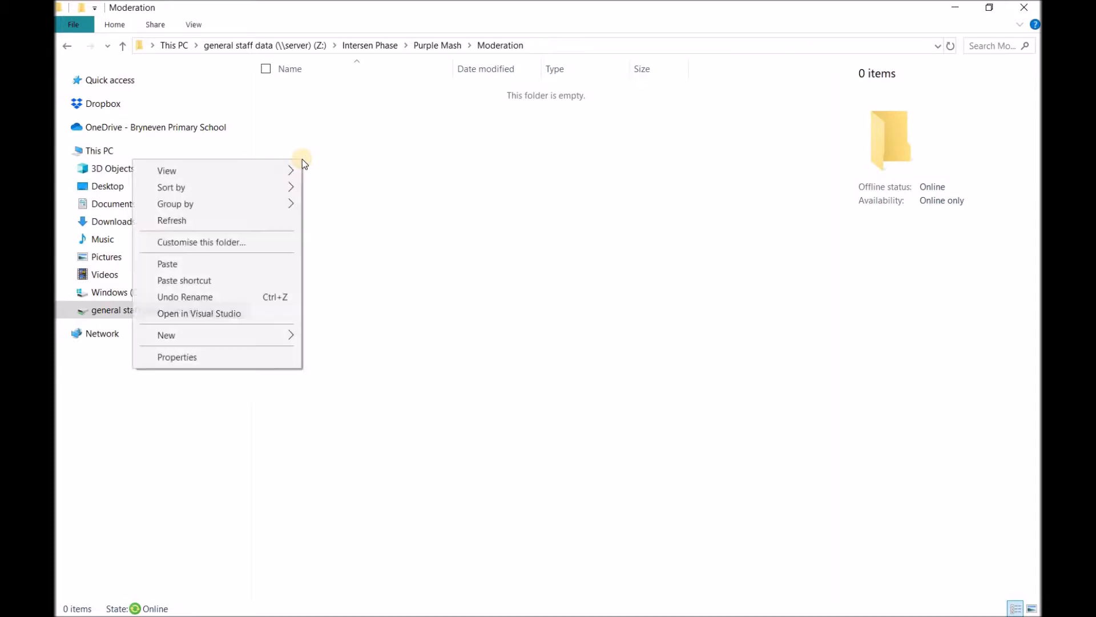
left_click(185, 268)
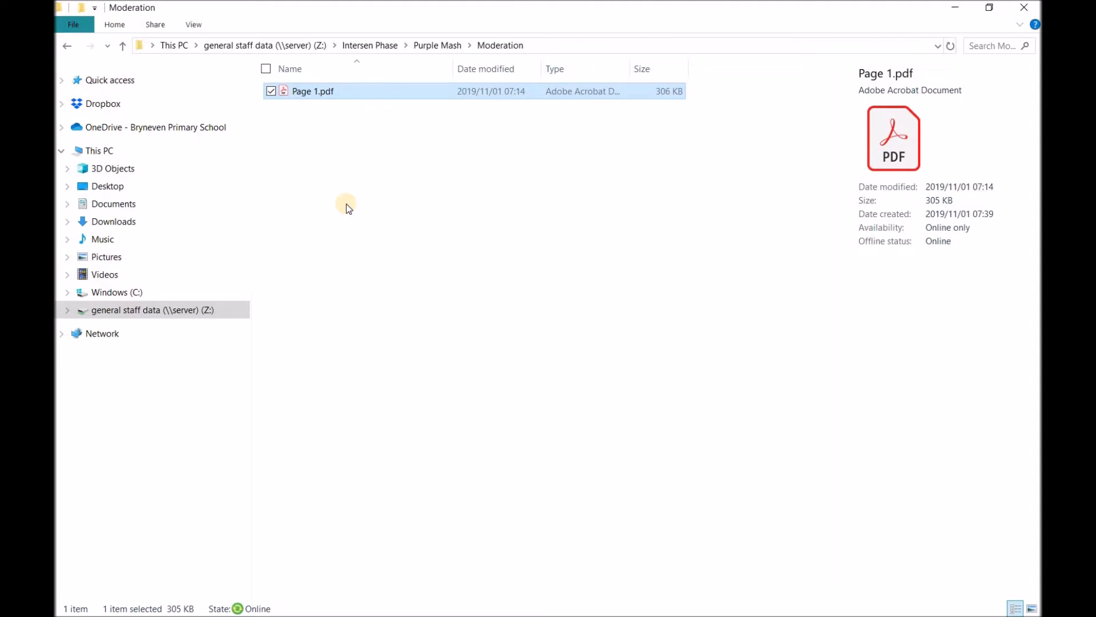
left_click(321, 178)
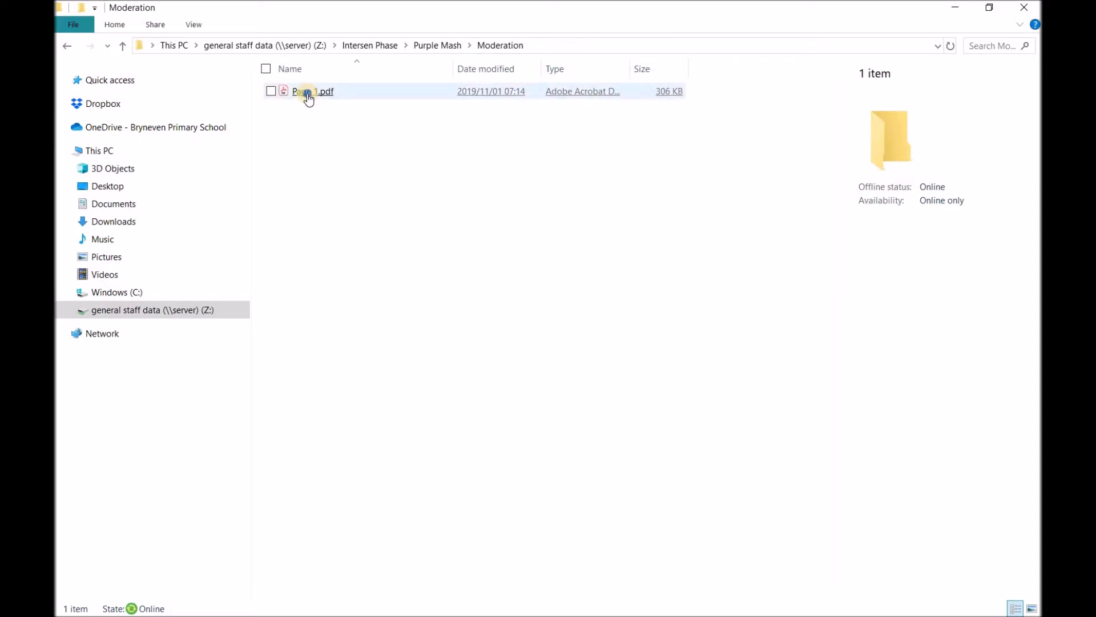
- Copy the file path of Page 1.pdf in the Moderation folder
left_click(307, 93)
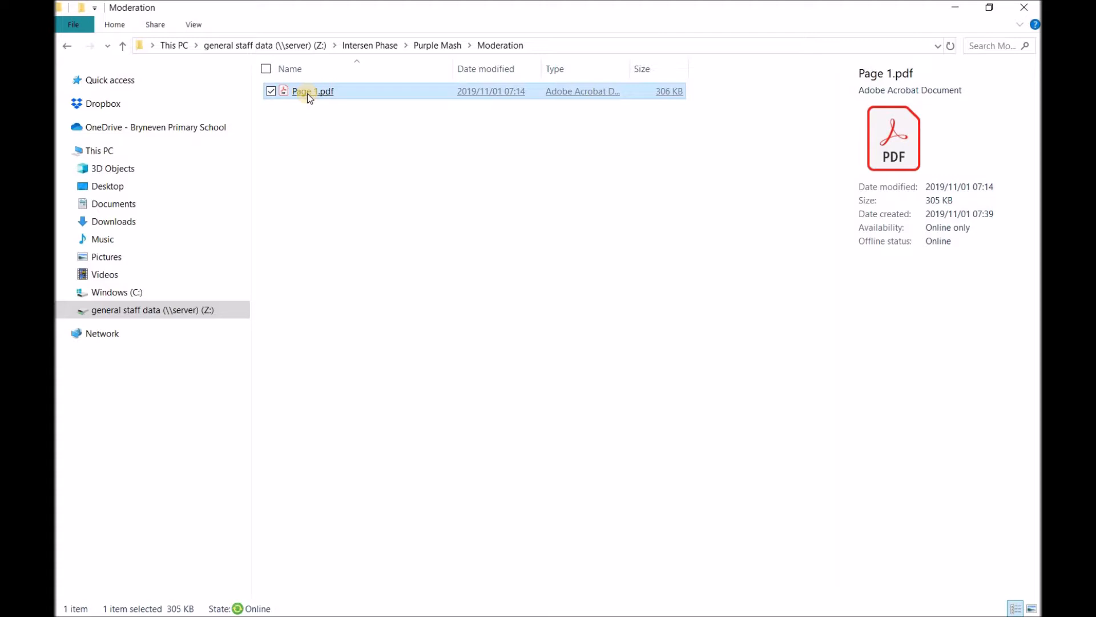
right_click(307, 93)
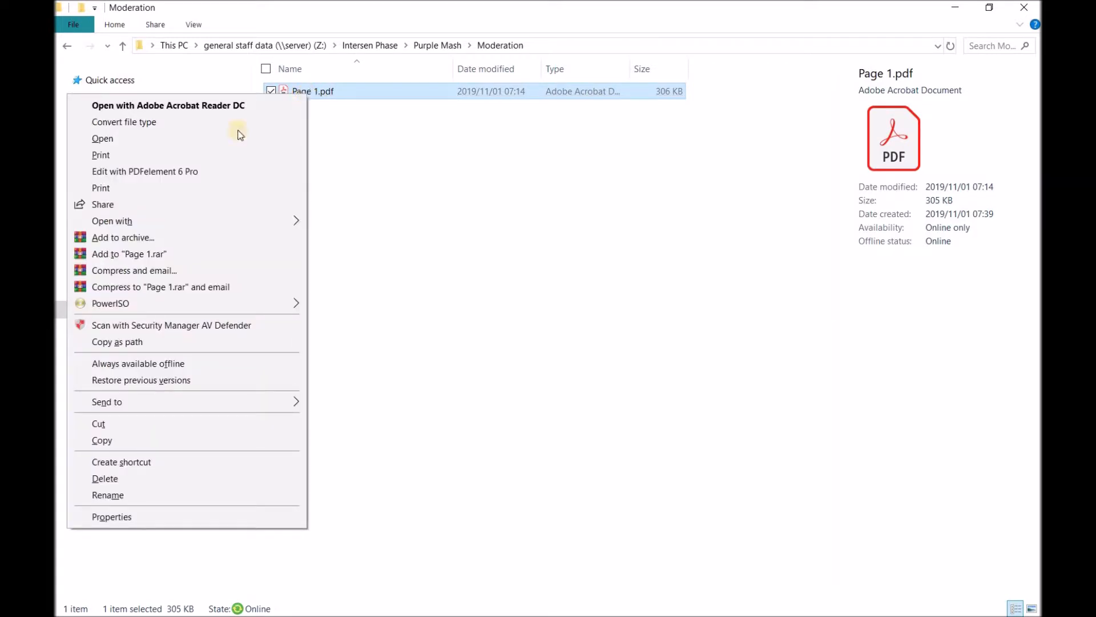
left_click(138, 341)
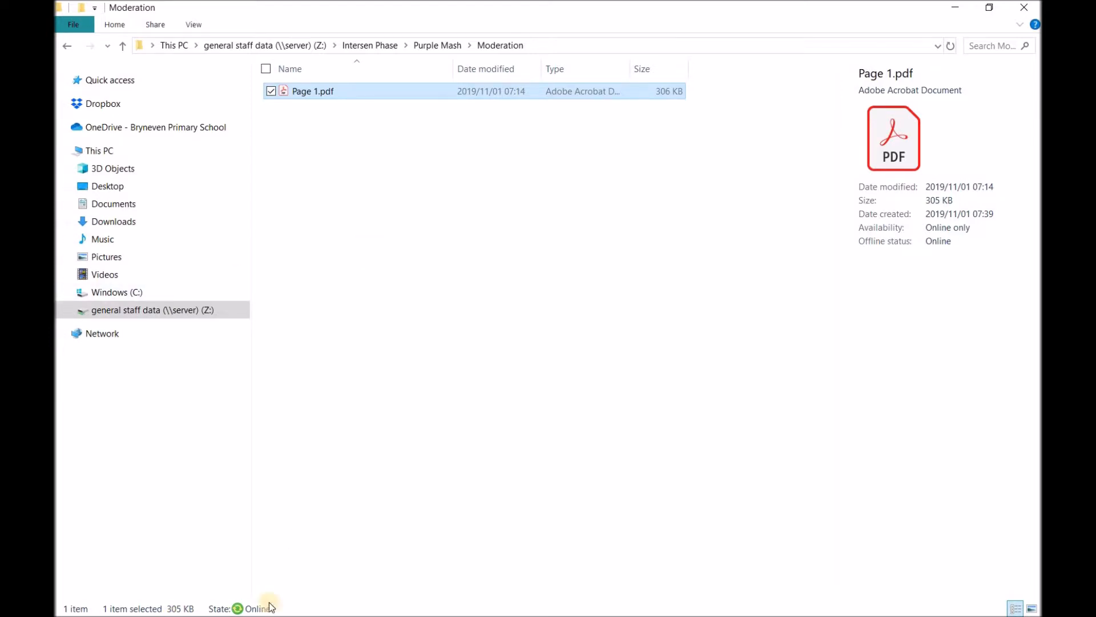
- Switch to Outlook, start a new email message in a maximized window and place the cursor in its body
key("super")
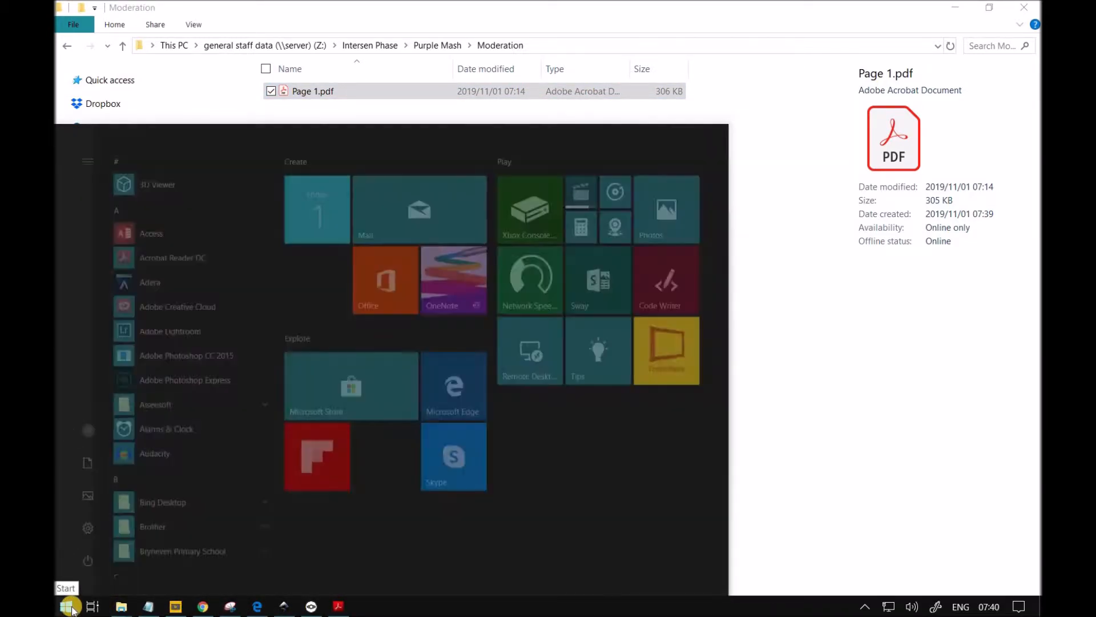
type("out")
left_click(143, 204)
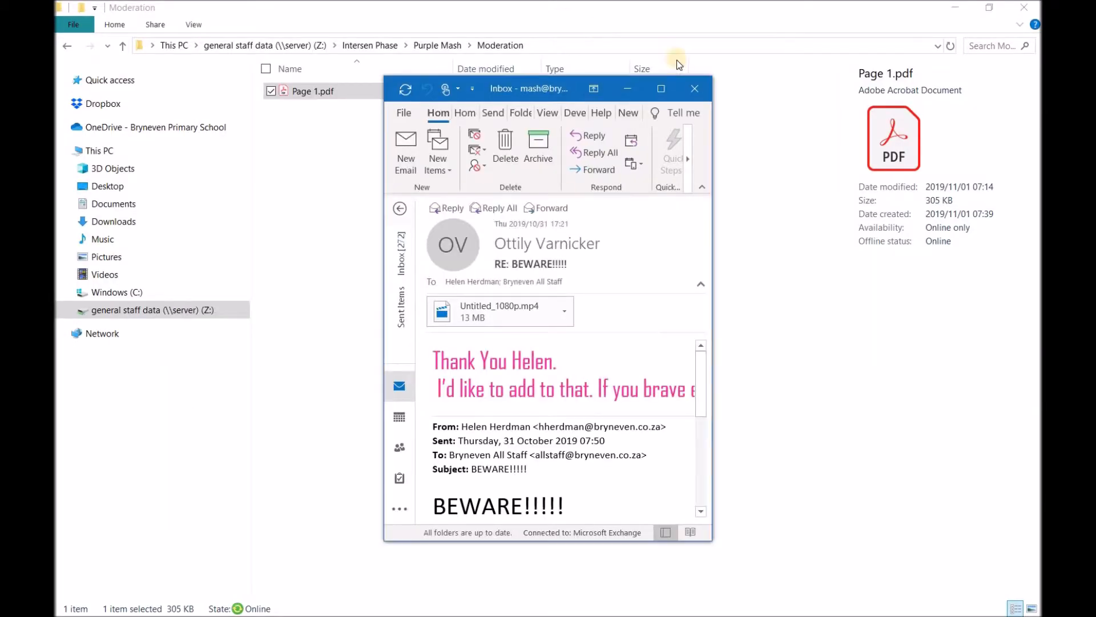
left_click(661, 89)
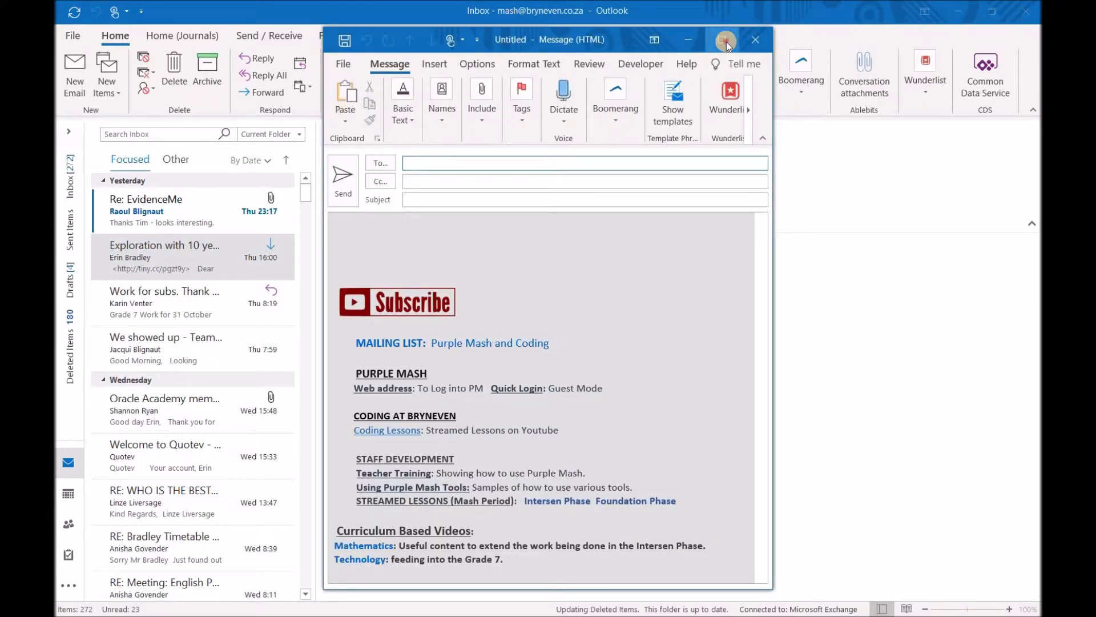
left_click(726, 41)
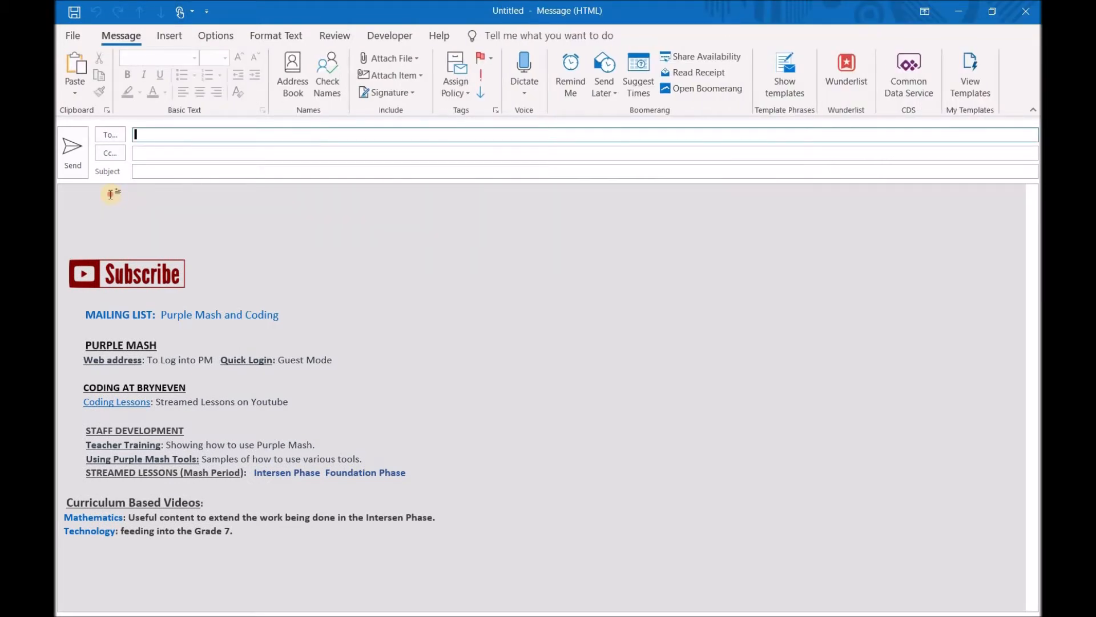
left_click(110, 195)
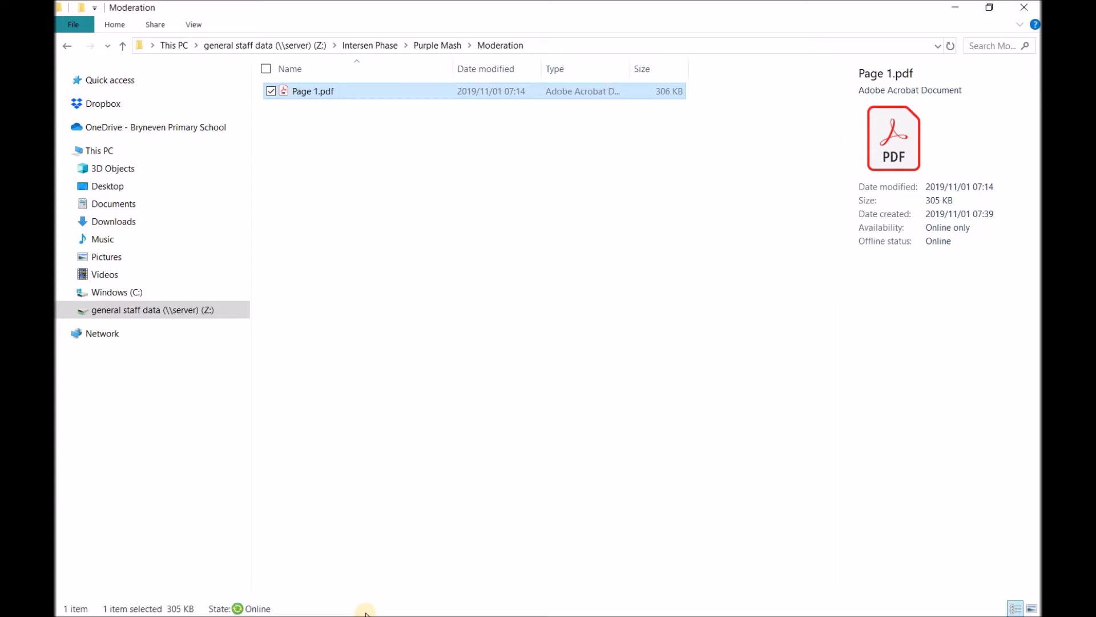
- Link the words "following, for moderation" in the unsent email to Z:\Intersen Phase\Purple Mash\Moderation\Page 1.pdf
key("super")
mouse_move(366, 606)
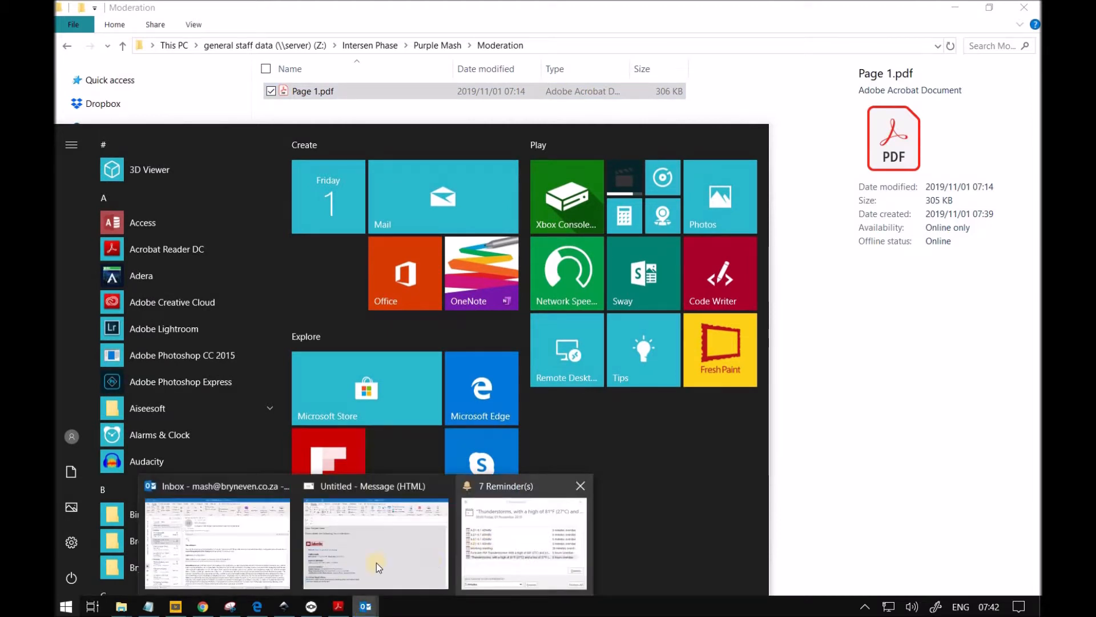
left_click(391, 560)
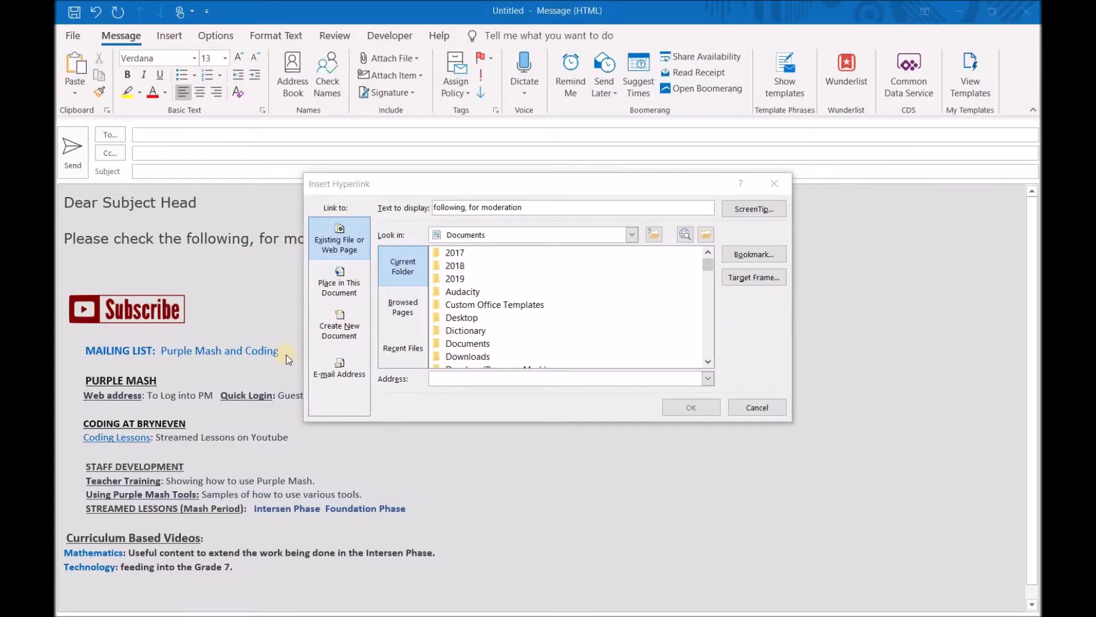
right_click(467, 376)
left_click(447, 424)
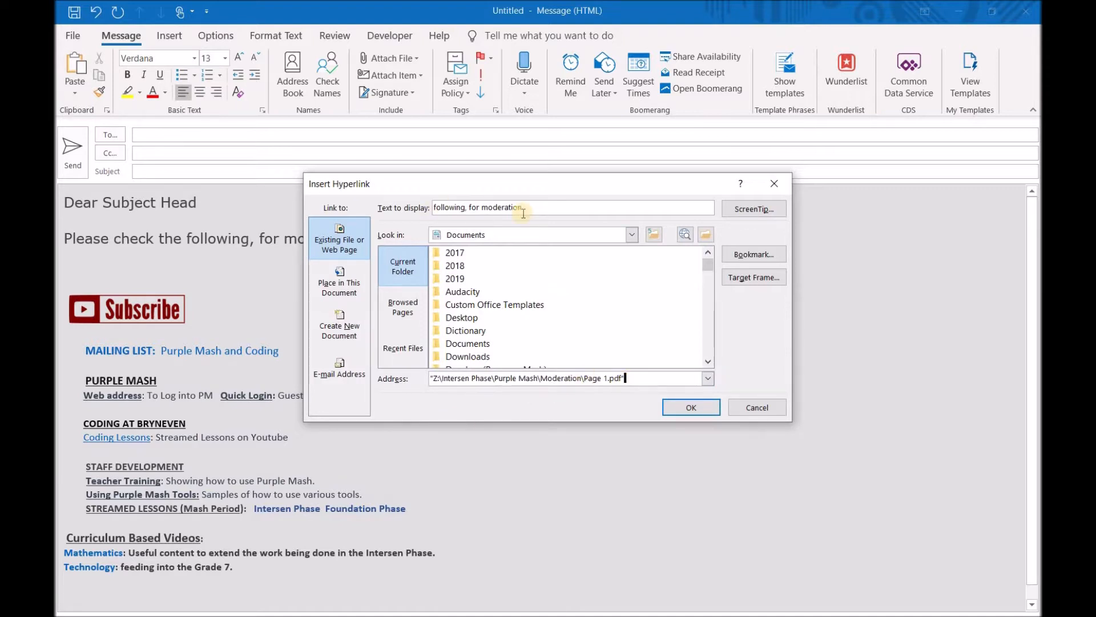
left_click(691, 407)
key("Delete")
- Give the email the subject "Moderation test", address it to the teacher's own mailbox and send it
left_click(168, 167)
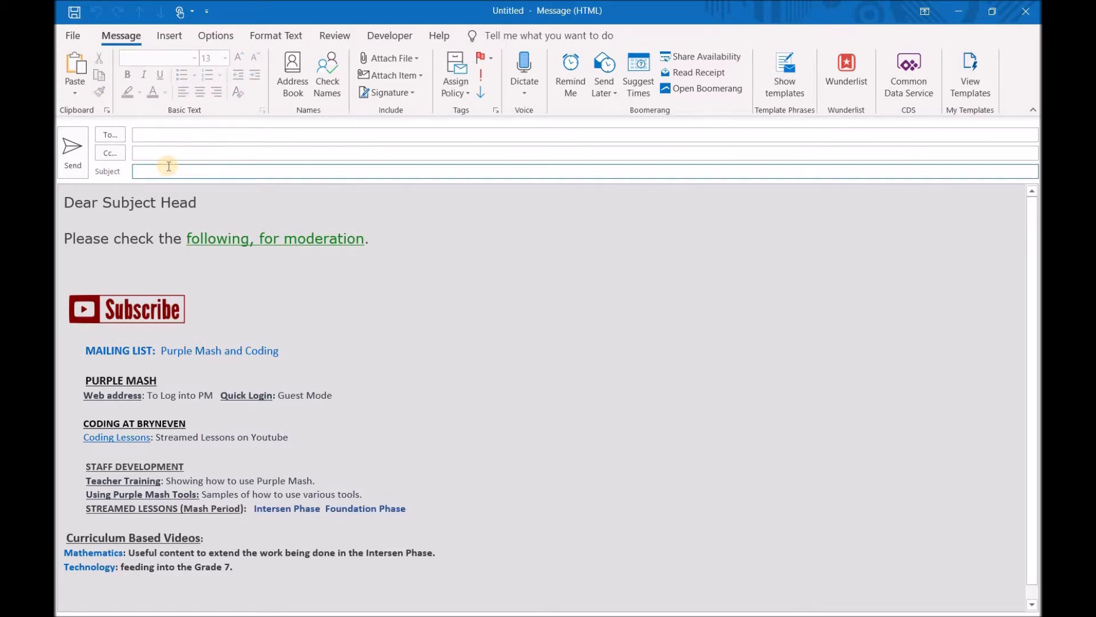
type("Moderation test")
left_click(157, 132)
type("mash")
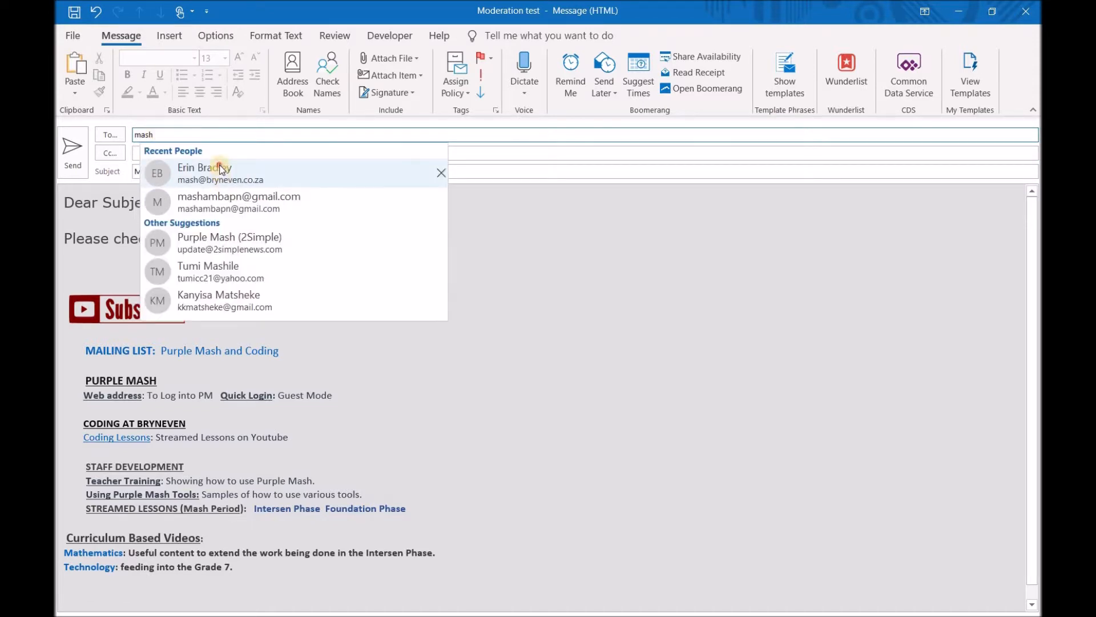
left_click(218, 167)
left_click(69, 144)
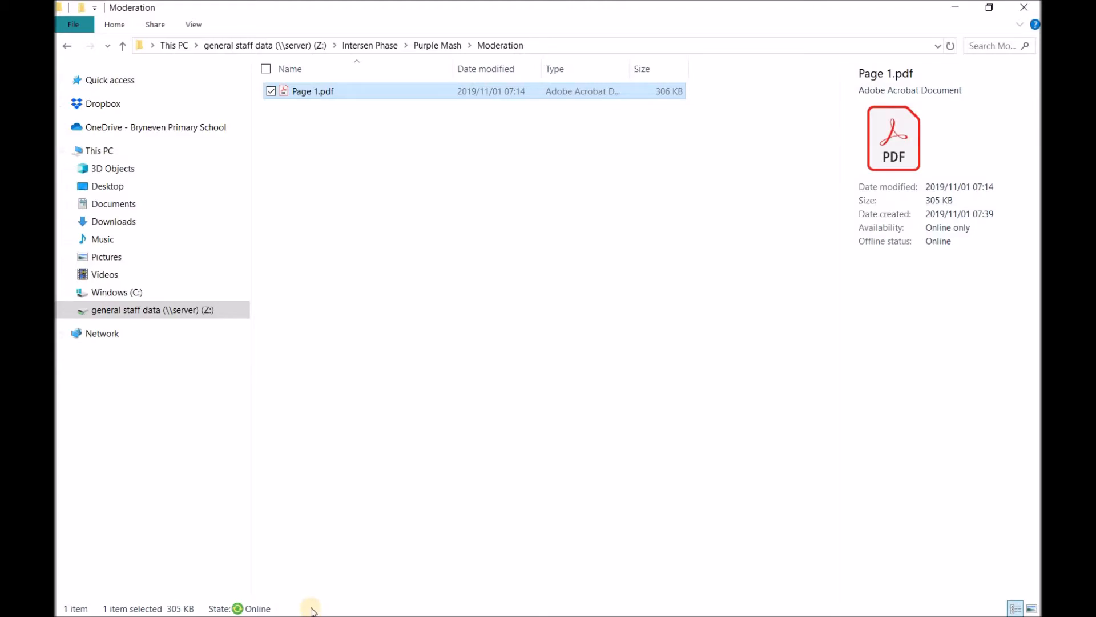
- Switch back to the Outlook inbox and open the received Moderation test email
key("alt+Tab")
left_click(173, 240)
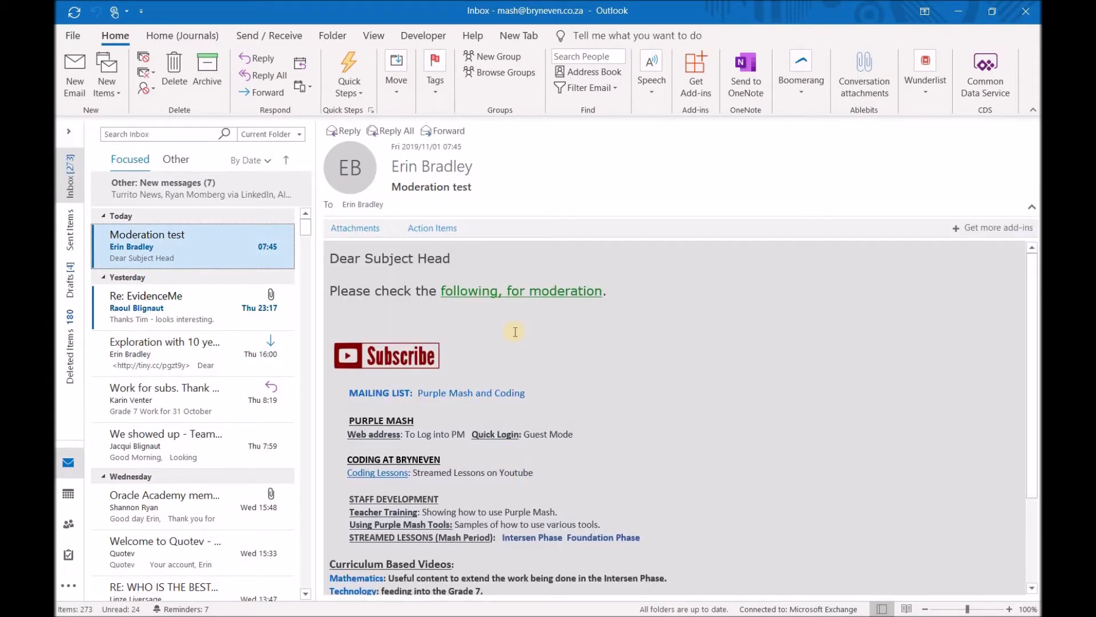
- Open the linked Page 1.pdf from the Moderation test email and look over the marked biography page
left_click(511, 293)
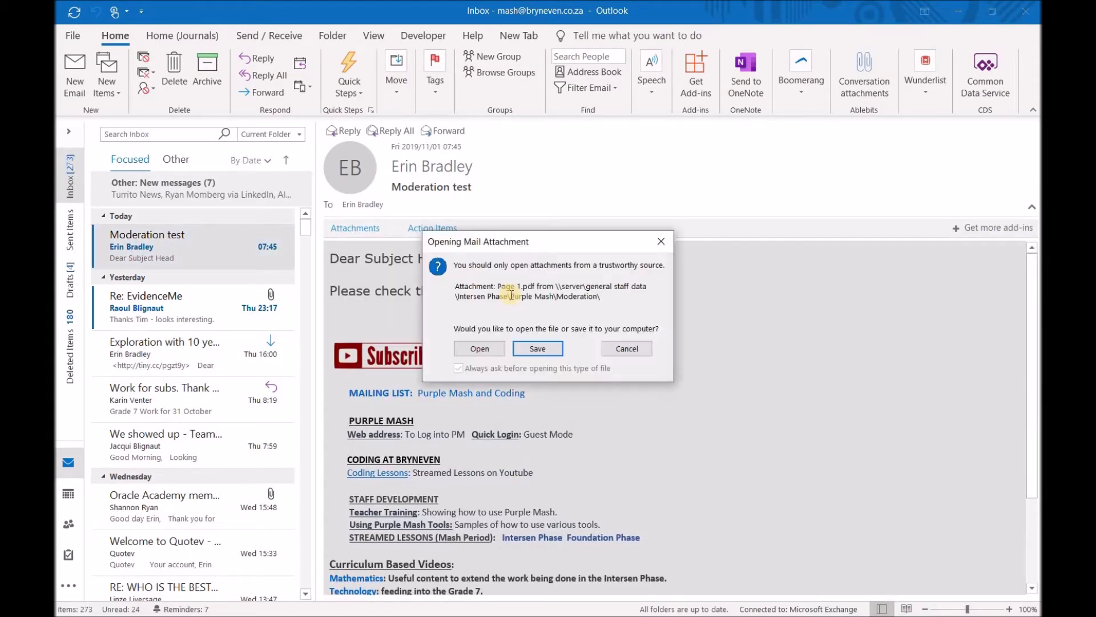
left_click(472, 349)
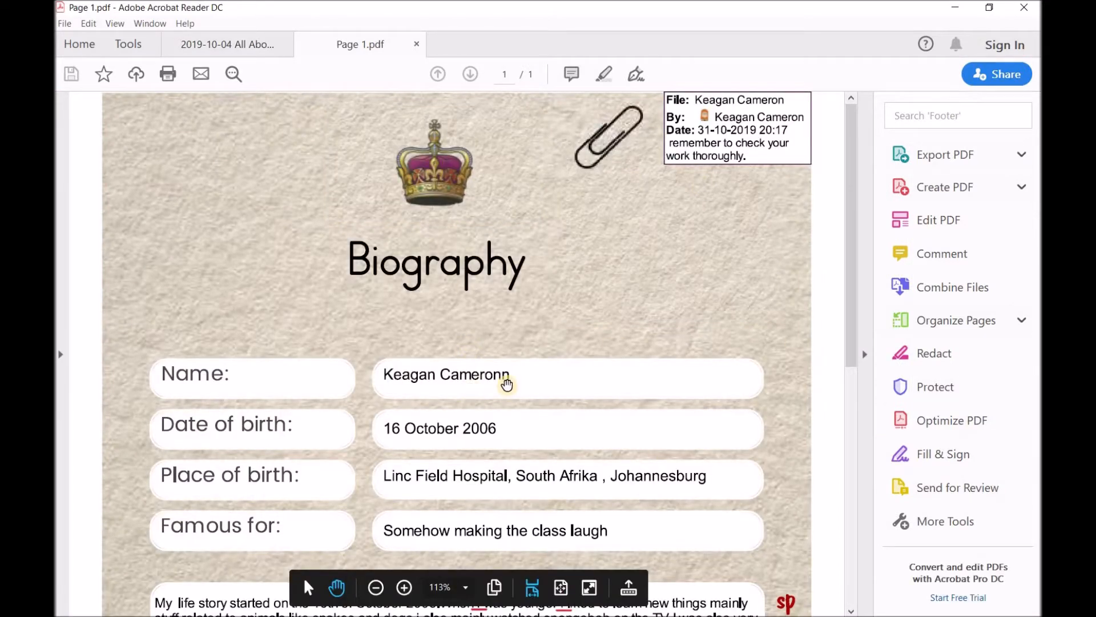
scroll(507, 384, "down", 5)
scroll(220, 188, "up", 5)
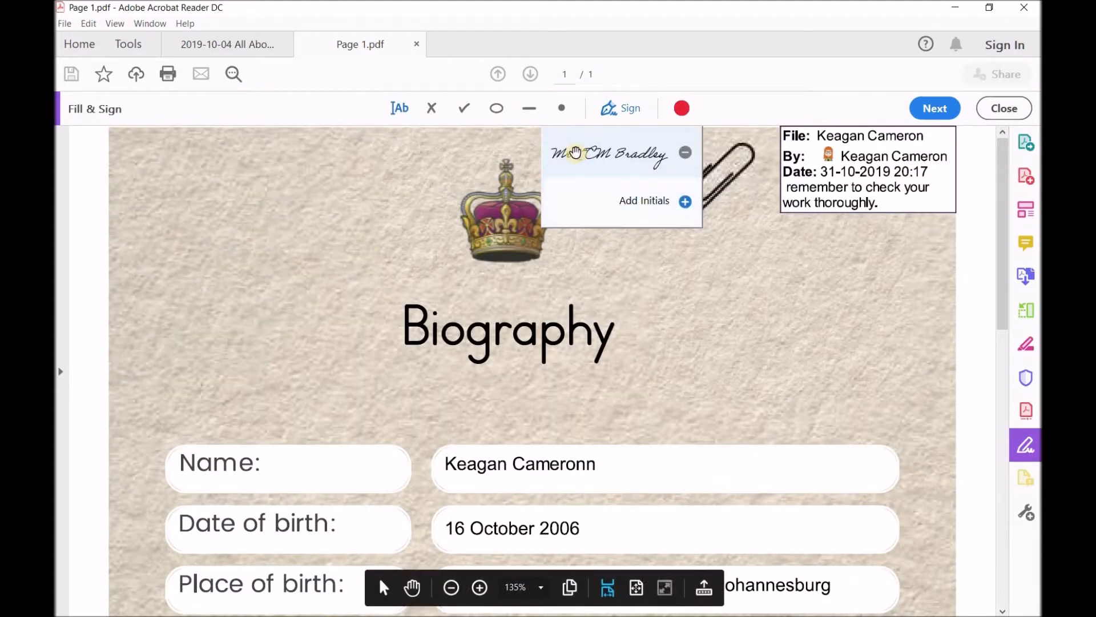
- Sign the PDF by placing the saved signature beside the crown picture, above the Biography heading
left_click(578, 153)
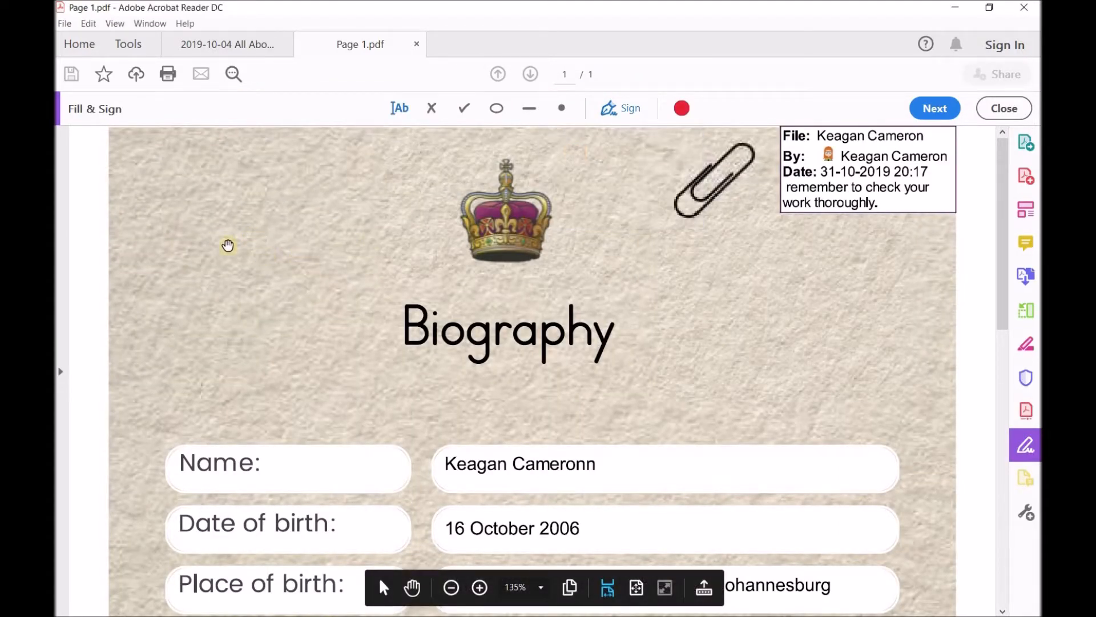
left_click(227, 221)
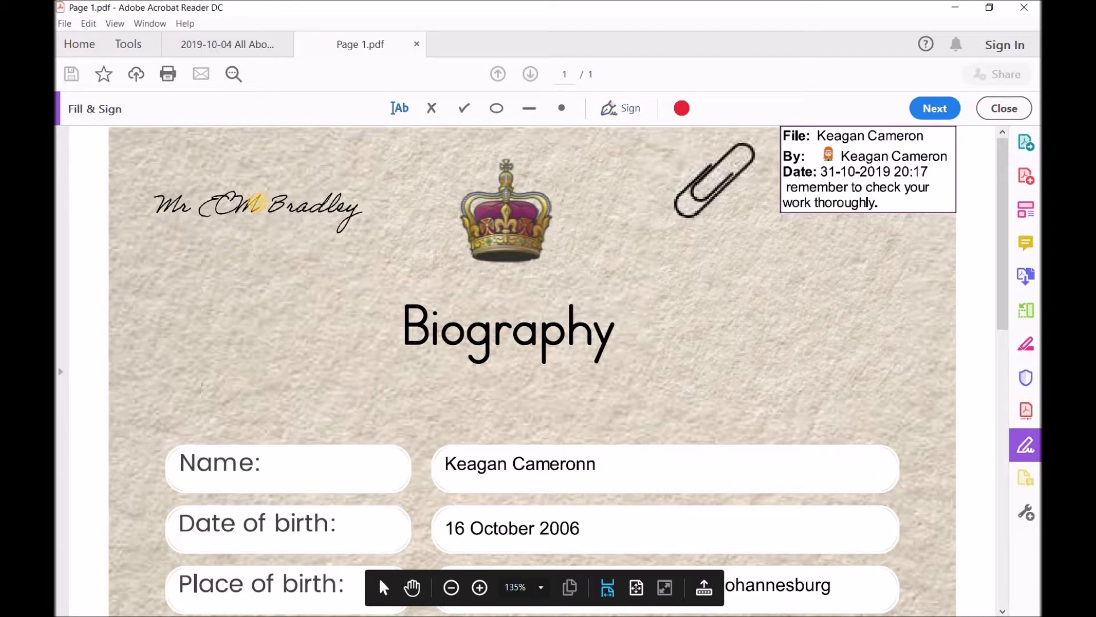
left_click(256, 203)
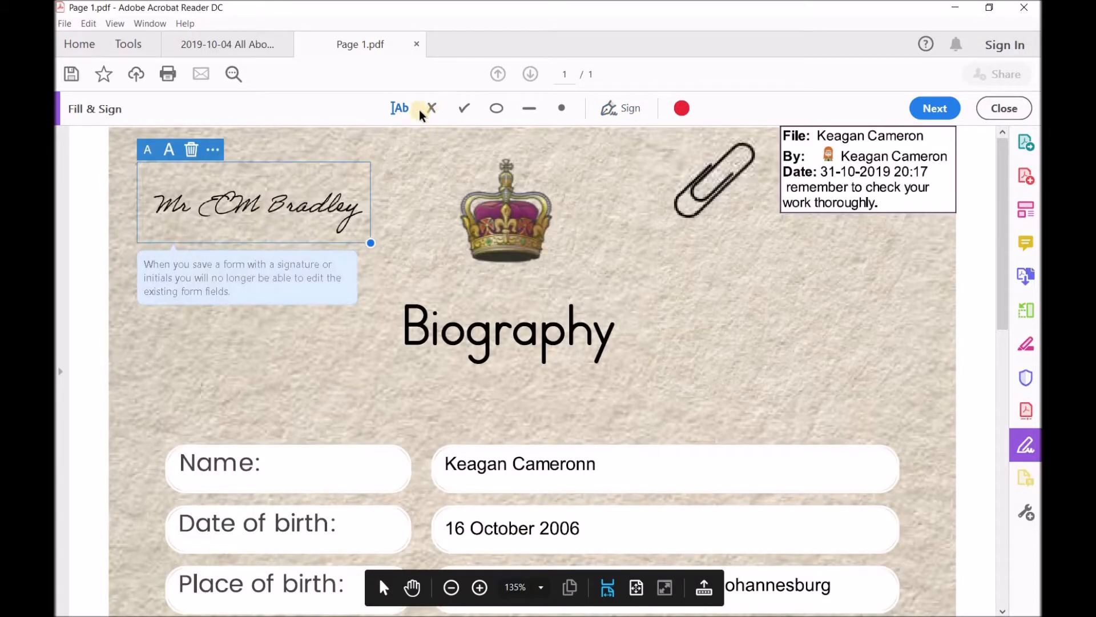
- Add a three-line purple note under the signature asking the teacher to please speak to the named pupil about editing his work more thoroughly
left_click(402, 110)
left_click(184, 266)
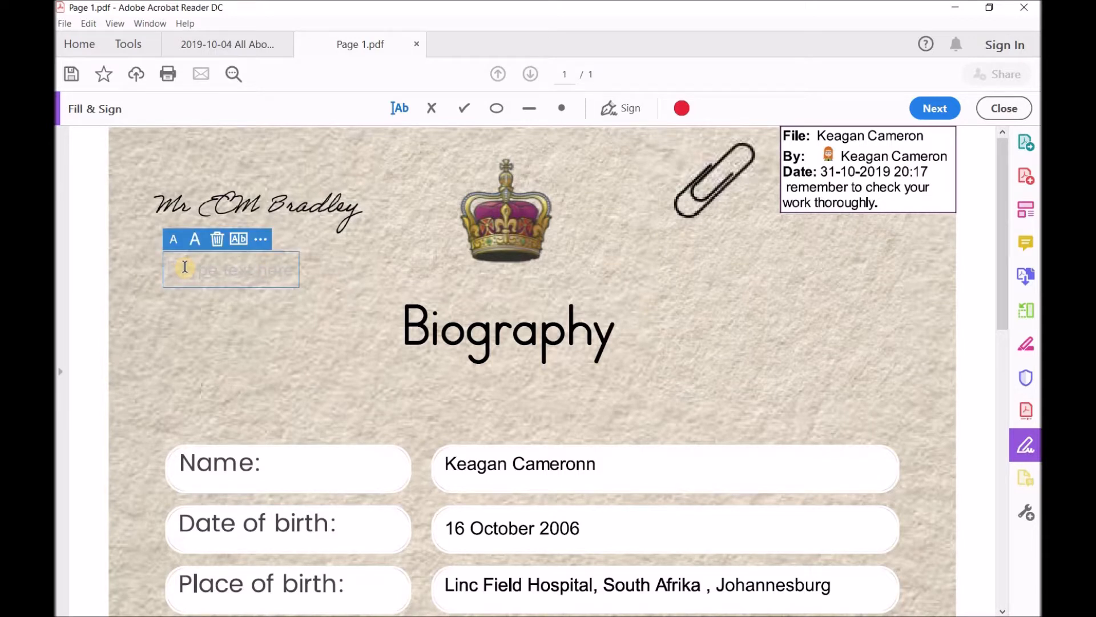
type("Please")
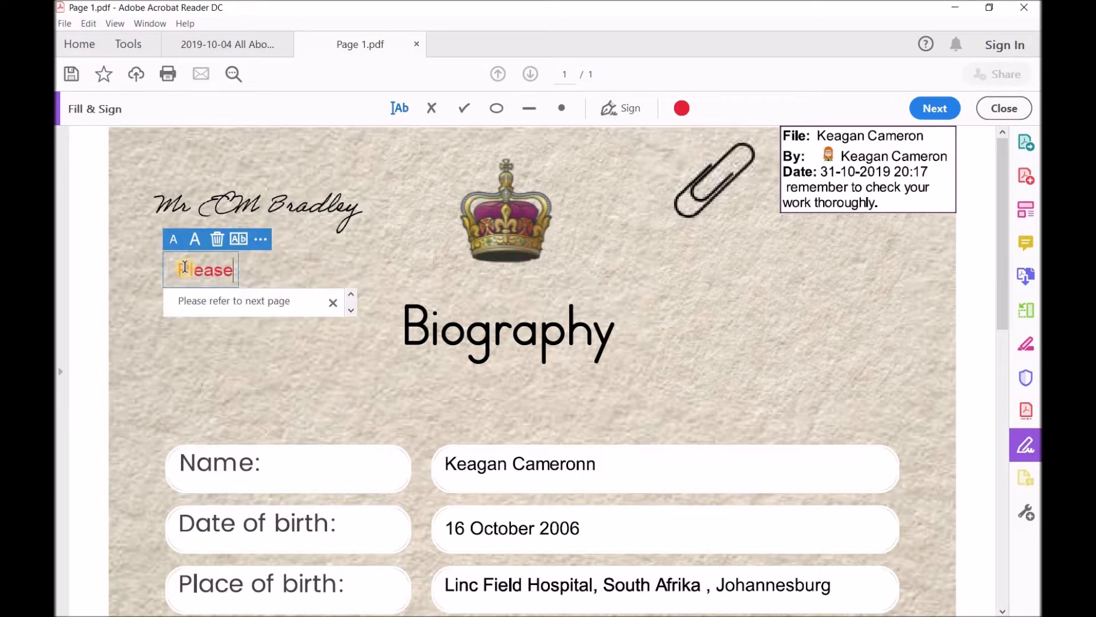
type(" spea")
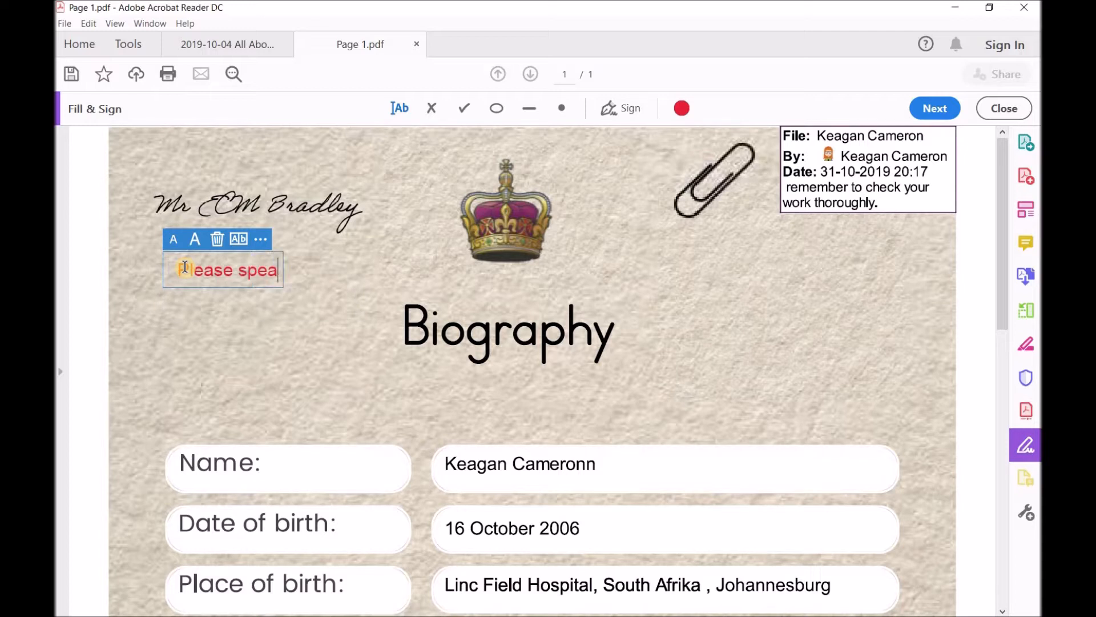
type("k to Keag")
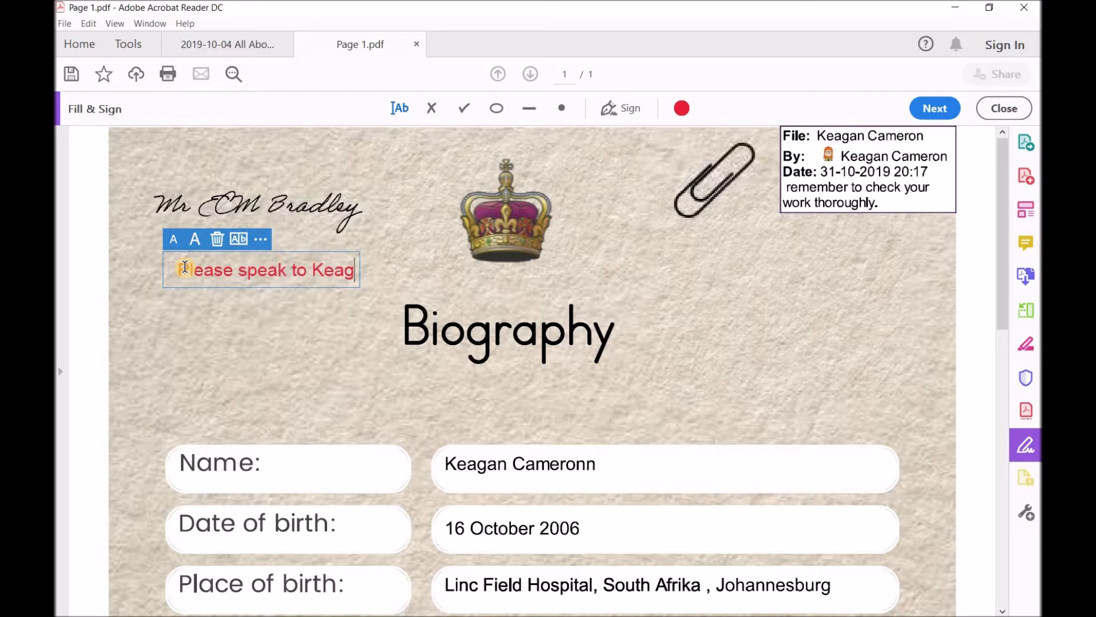
type("an")
key("Return")
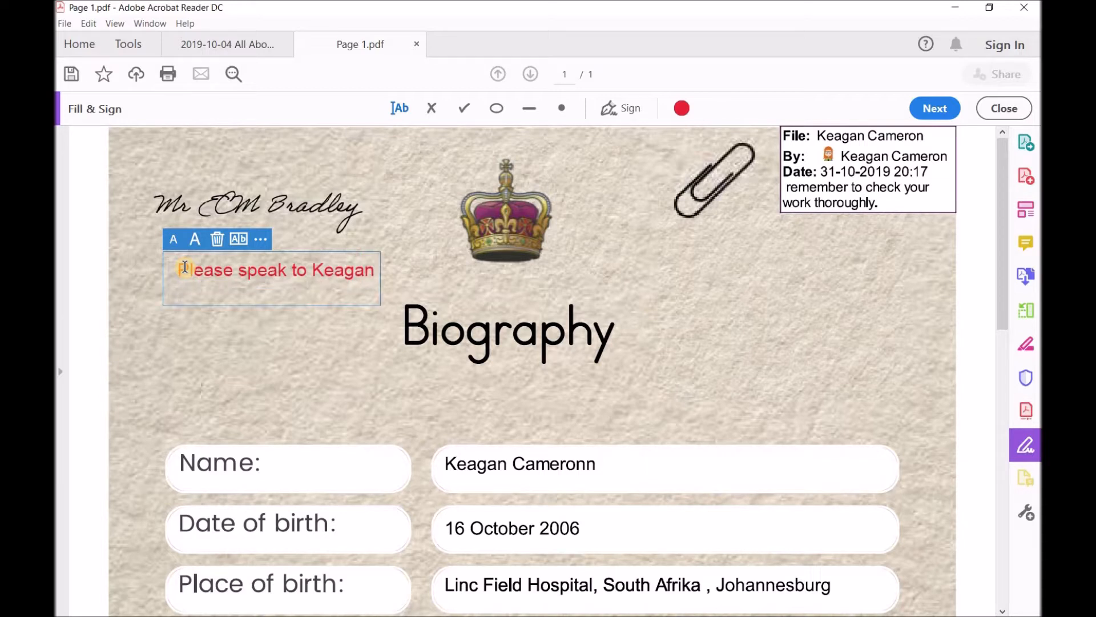
type("about editing  his work more")
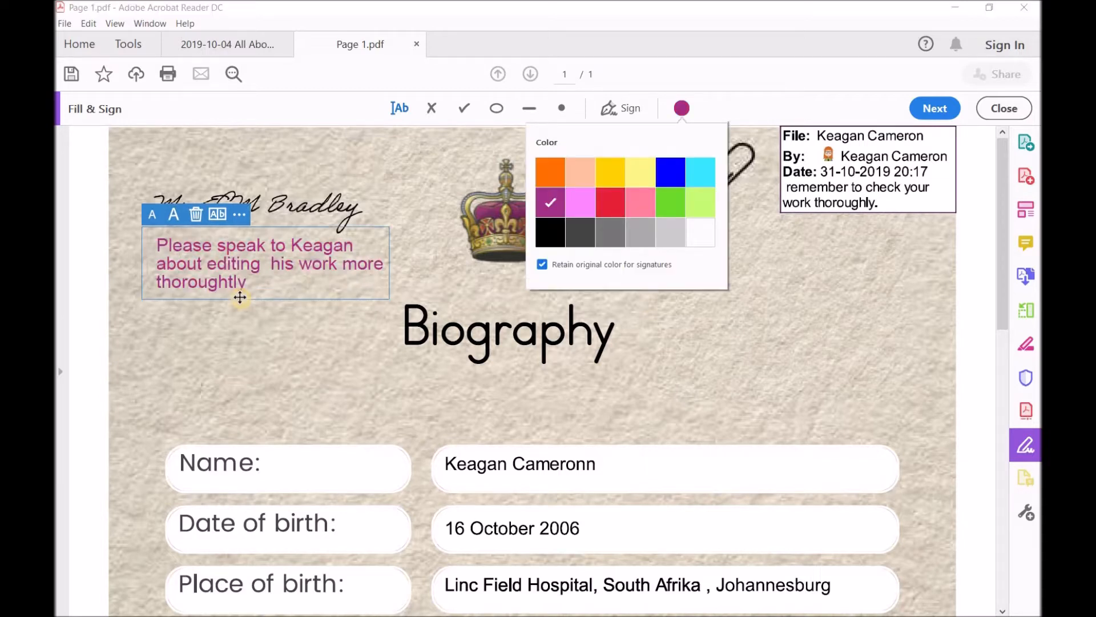
- Adjust the note's text size and move the note slightly up and to the left, directly beneath the signature
left_click(158, 217)
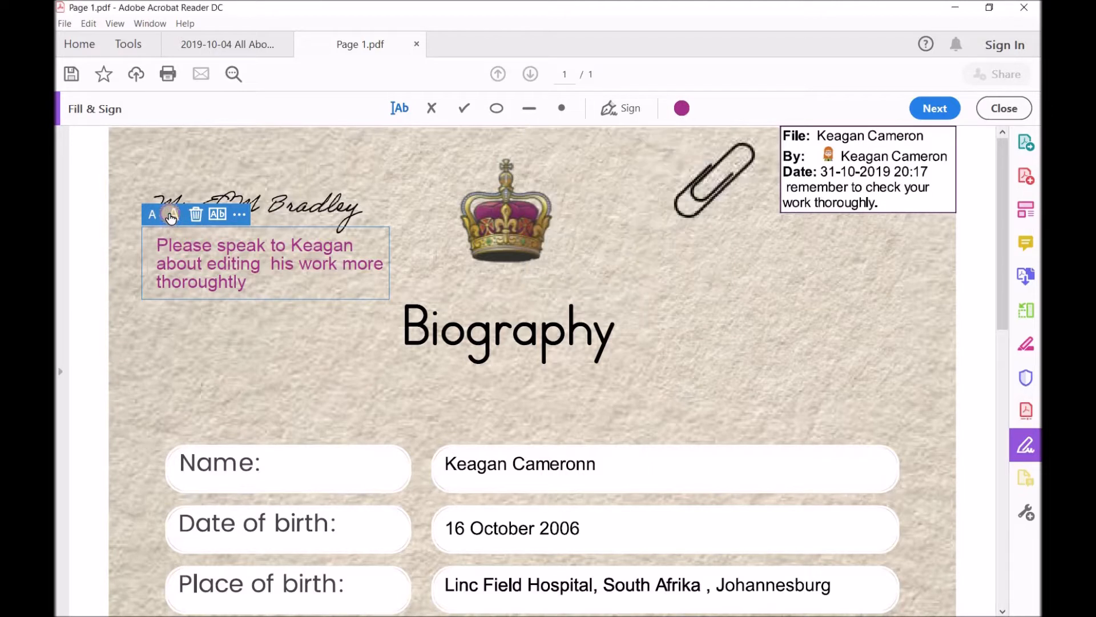
left_click(158, 215)
left_click(154, 216)
left_click_drag(144, 258, 137, 249)
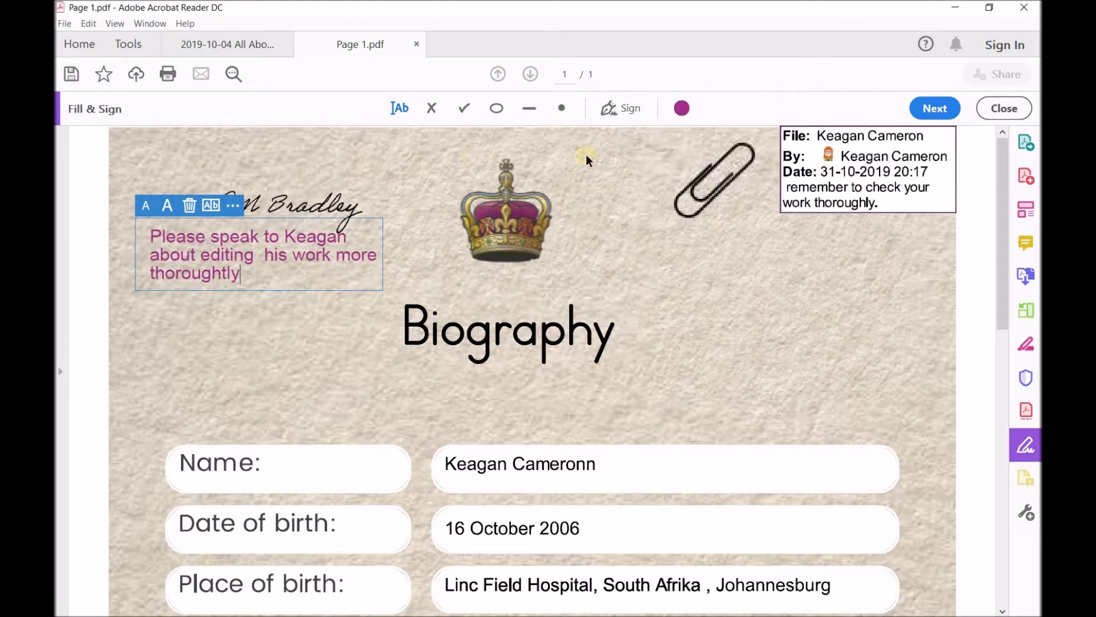
- Use the Stamp tool to place an Approved stamp below the note, beside the Biography heading
left_click(1029, 518)
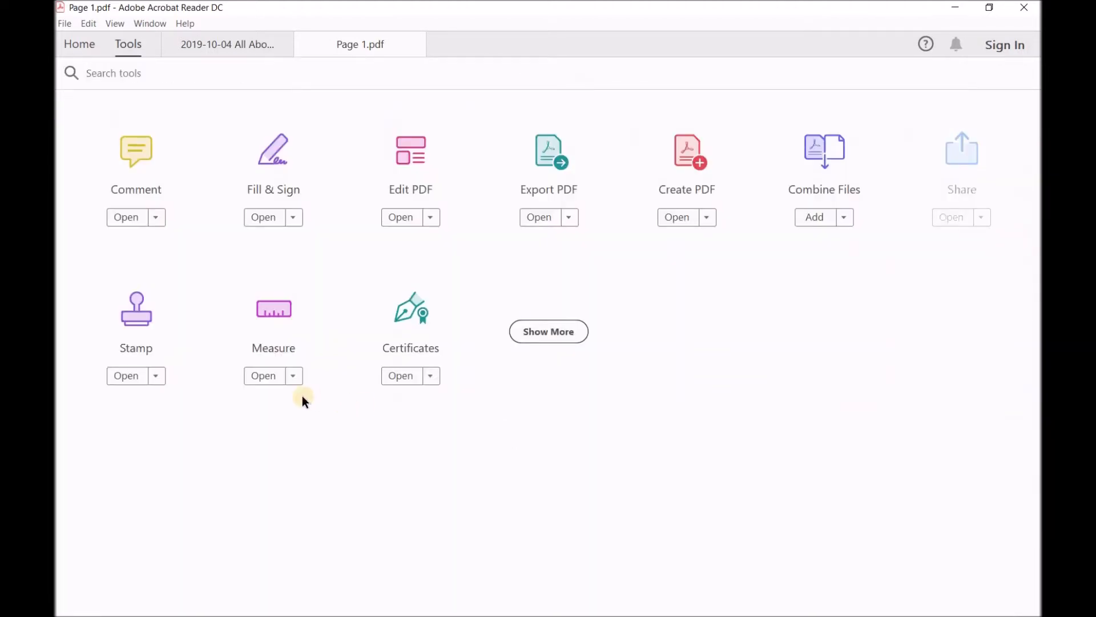
left_click(134, 318)
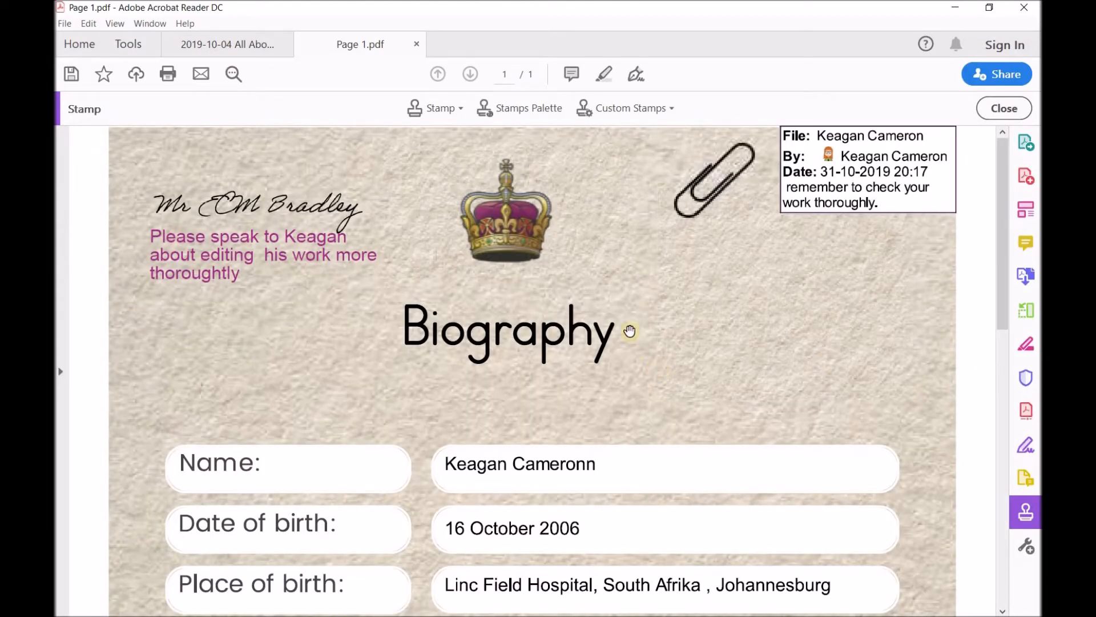
left_click(457, 109)
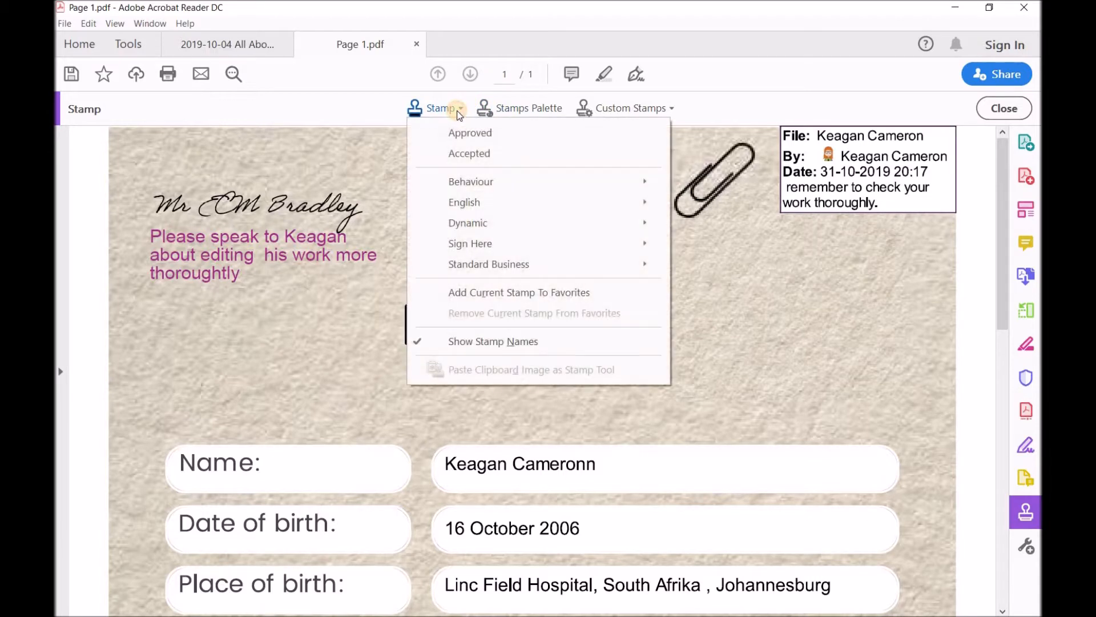
left_click(458, 137)
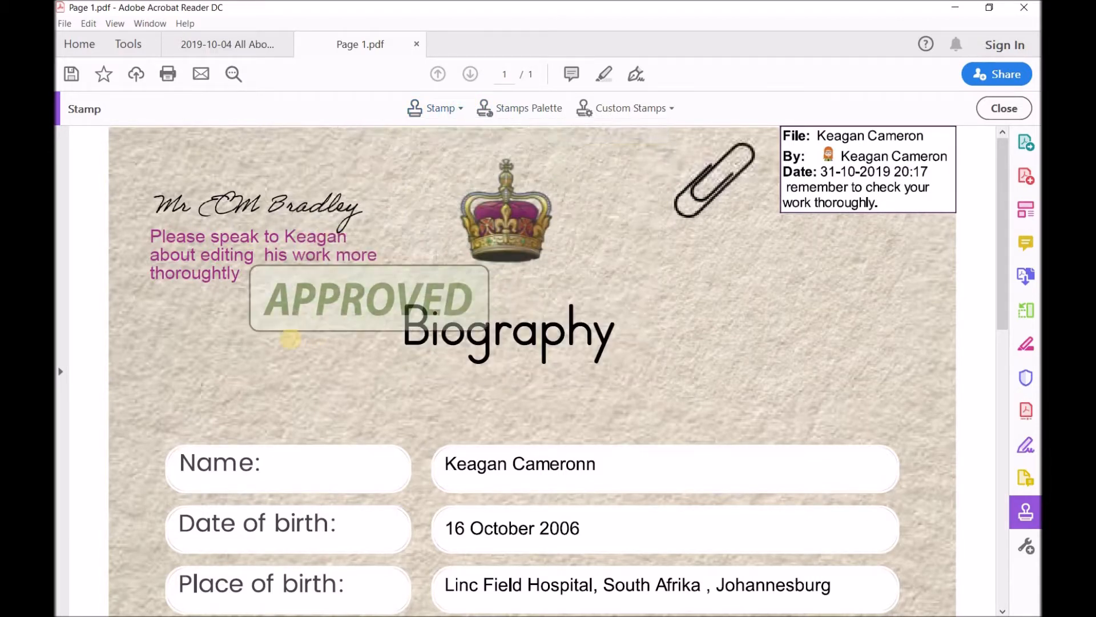
left_click(247, 334)
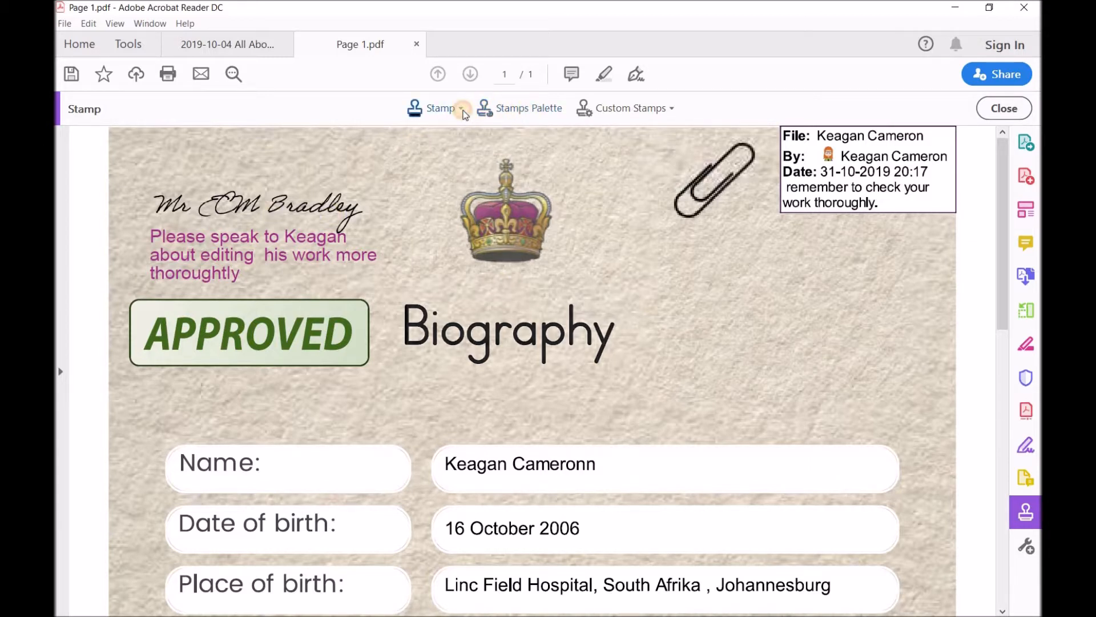
- Browse the available stamps, including Standard Business, and check the teacher's marking through to the closing comment, mark and signature
left_click(461, 109)
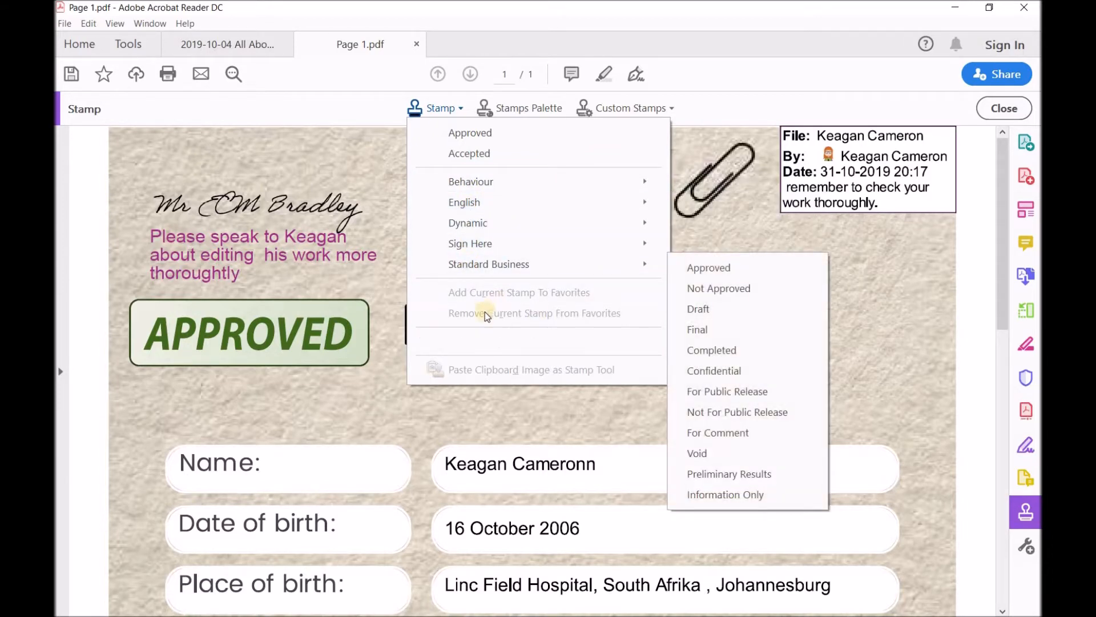
left_click(313, 129)
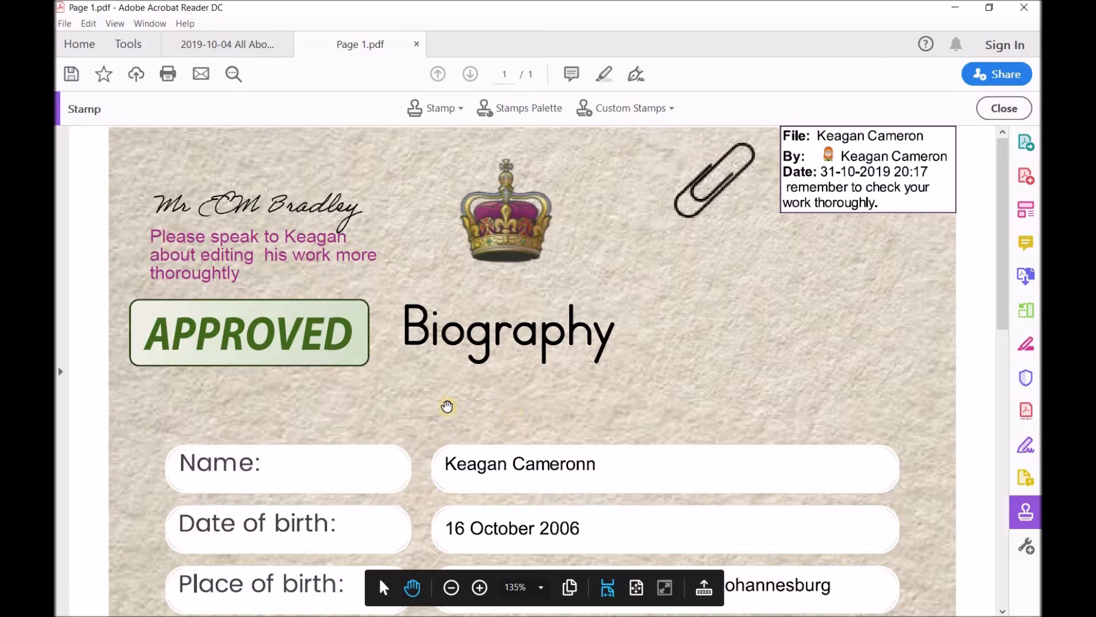
scroll(633, 408, "down", 10)
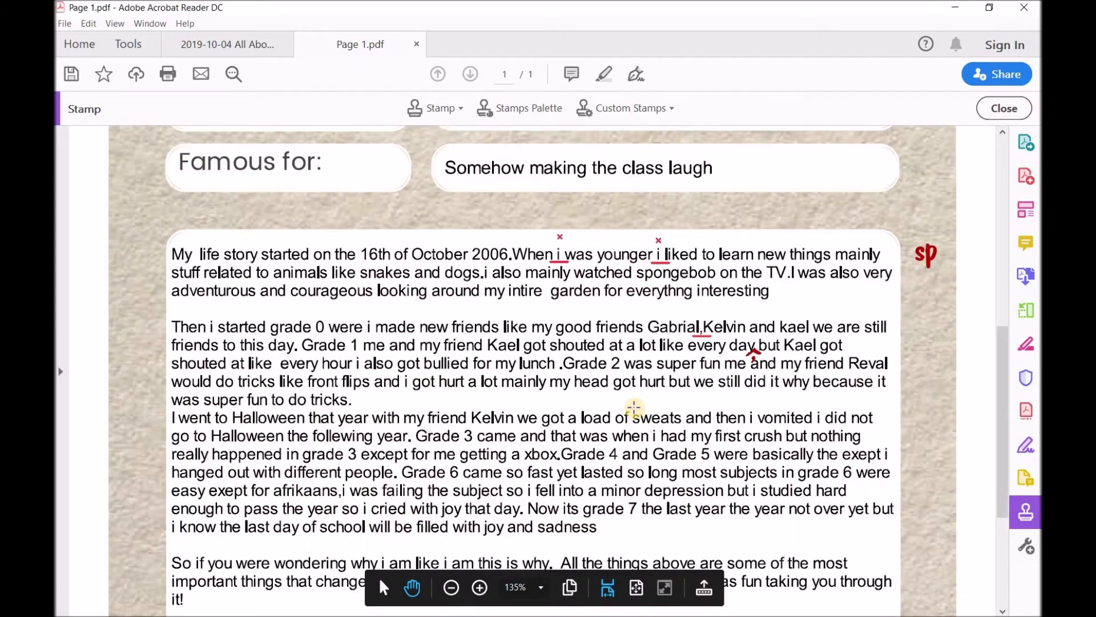
scroll(634, 407, "down", 4)
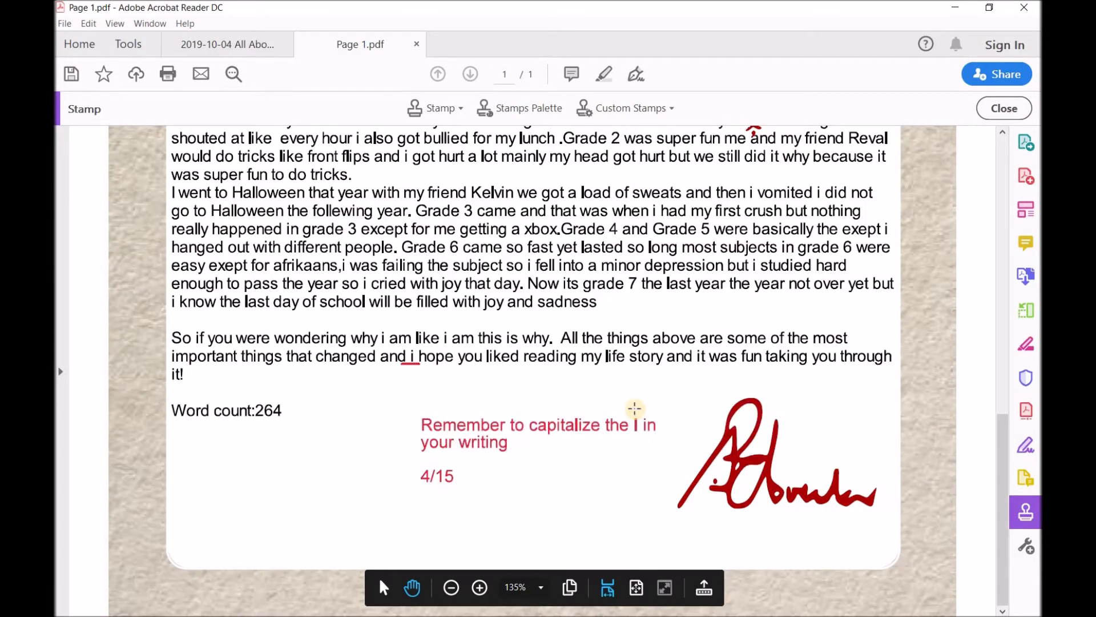
left_click(748, 463)
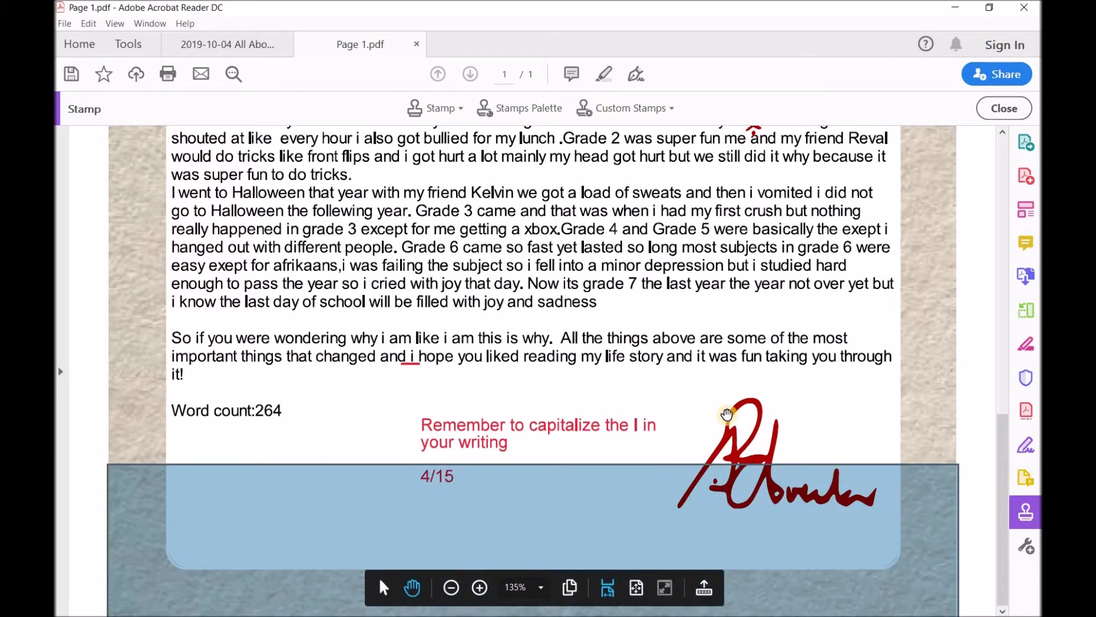
left_click(729, 415)
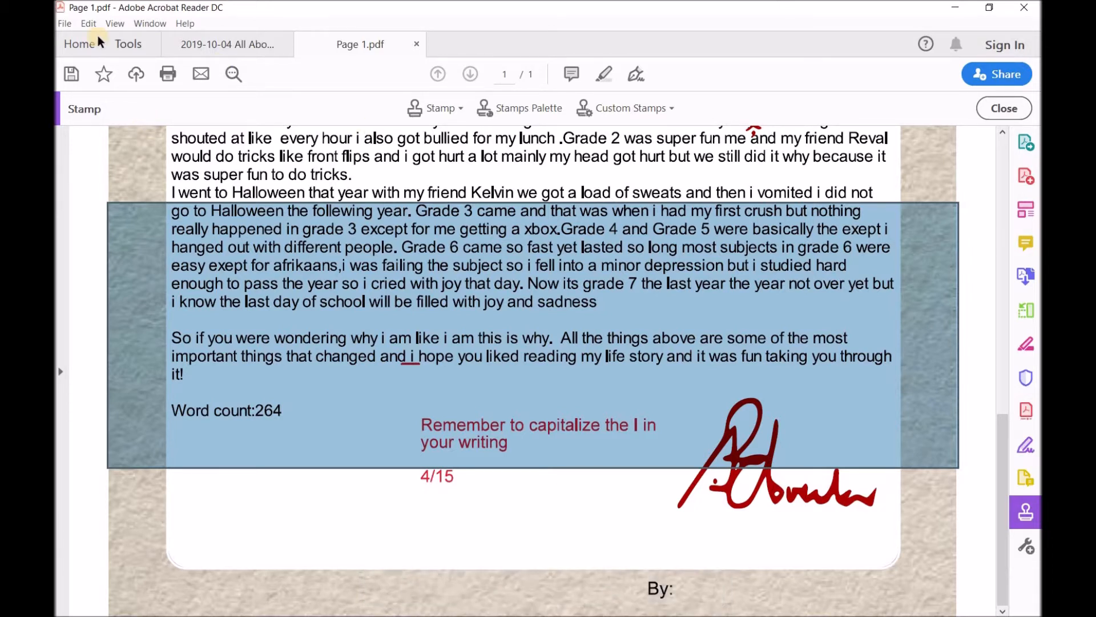
- Save the moderated PDF, choosing the folder \\server\general staff data\Intersen Phase\Purple Mash\Moderation\ as its location
left_click(67, 25)
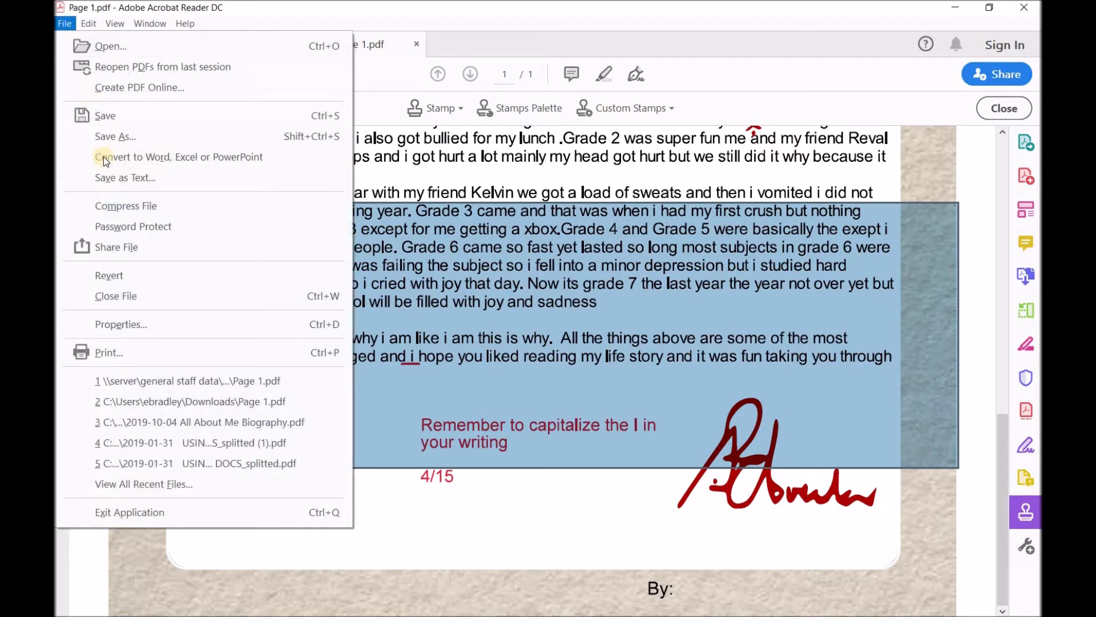
left_click(105, 116)
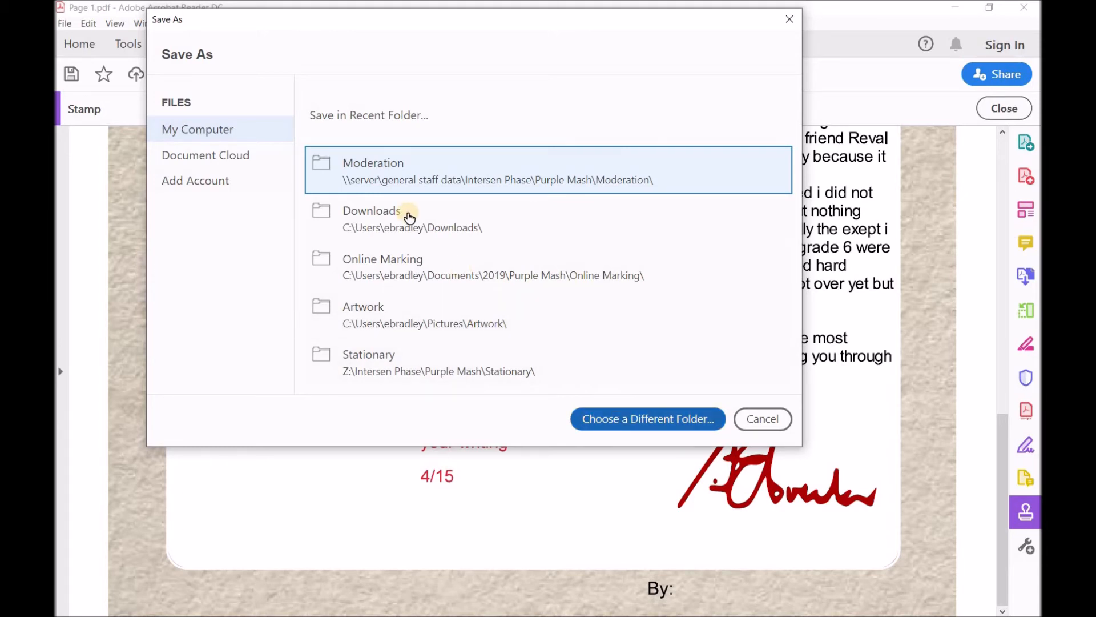
left_click(411, 177)
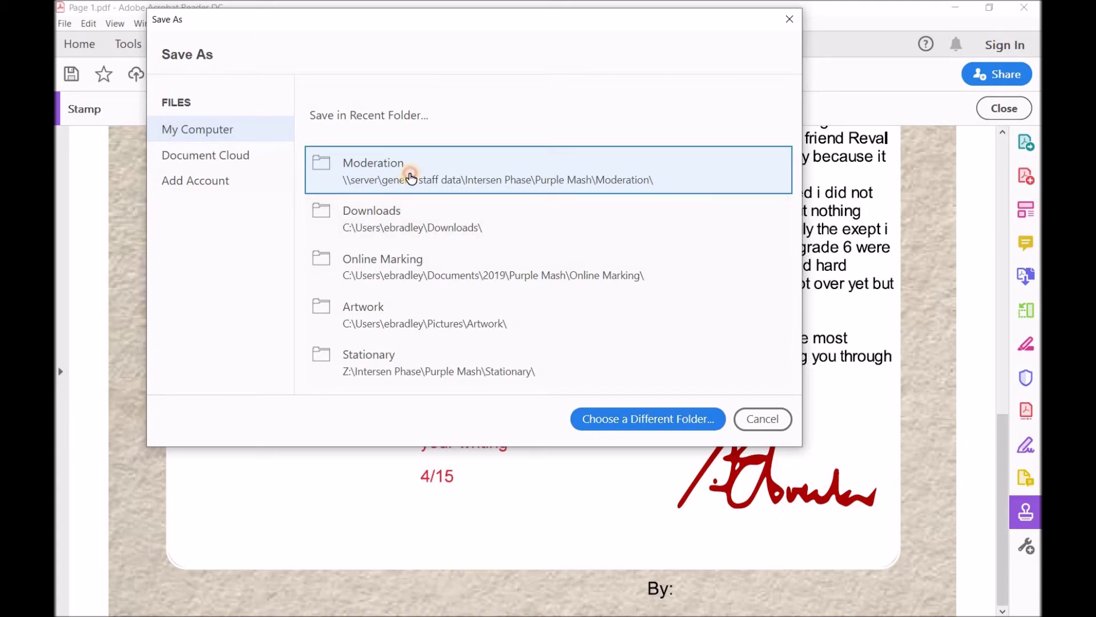